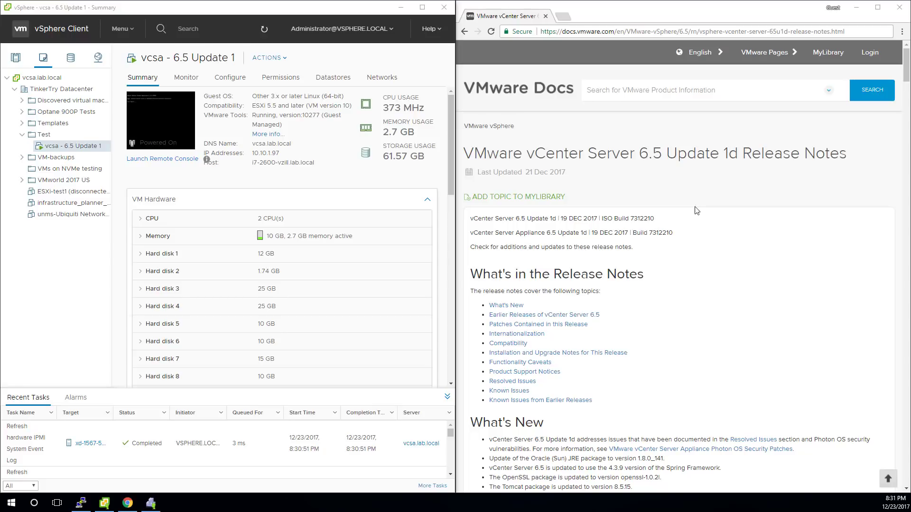
Take a snapshot of the vcsa - 6.5 Update 1 virtual machine, with a label starting with 6.5 Update.
{"action": "right_click", "coordinate": [96, 151]}
{"action": "mouse_move", "coordinate": [128, 204]}
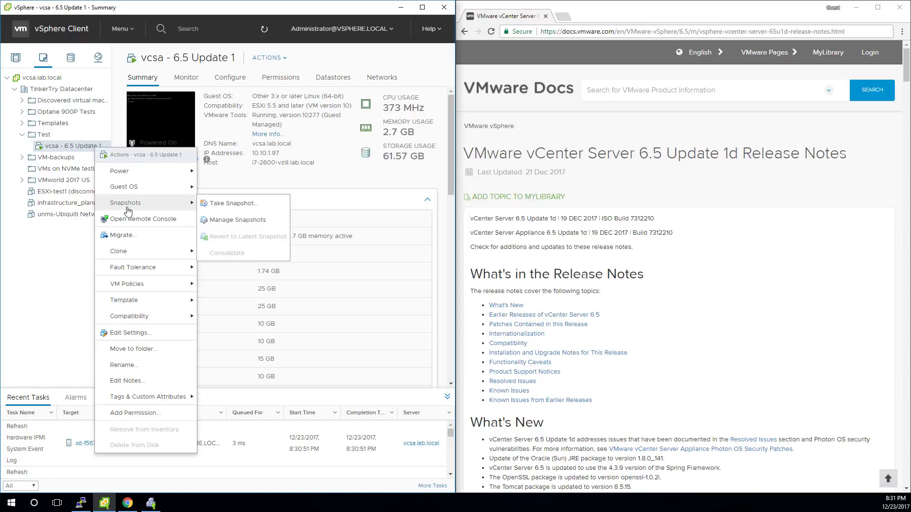
{"action": "left_click", "coordinate": [222, 207]}
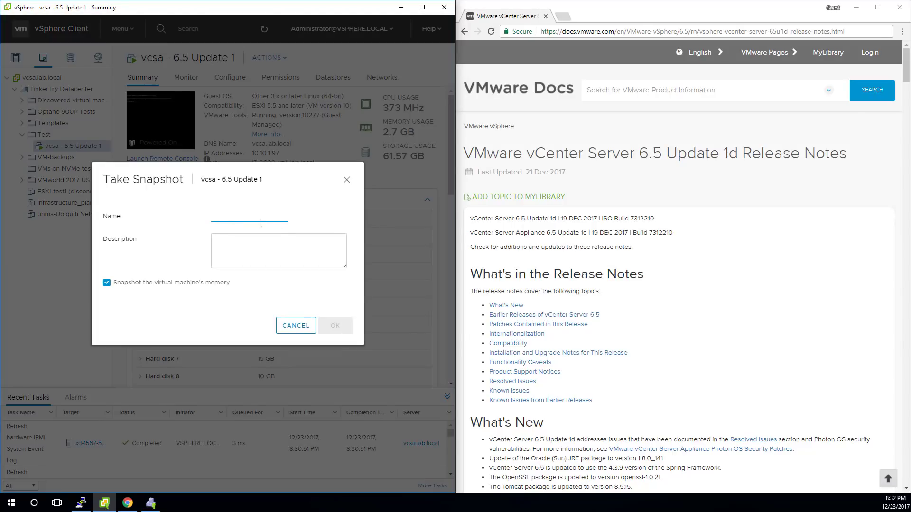
{"action": "type", "text": "6."}
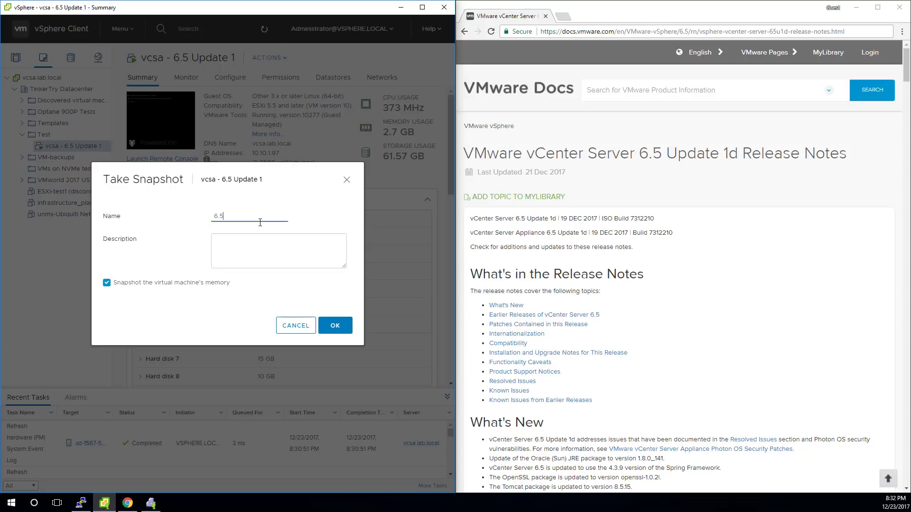
{"action": "type", "text": "5 Update "}
{"action": "type", "text": "Prior to"}
{"action": "left_click", "coordinate": [334, 327]}
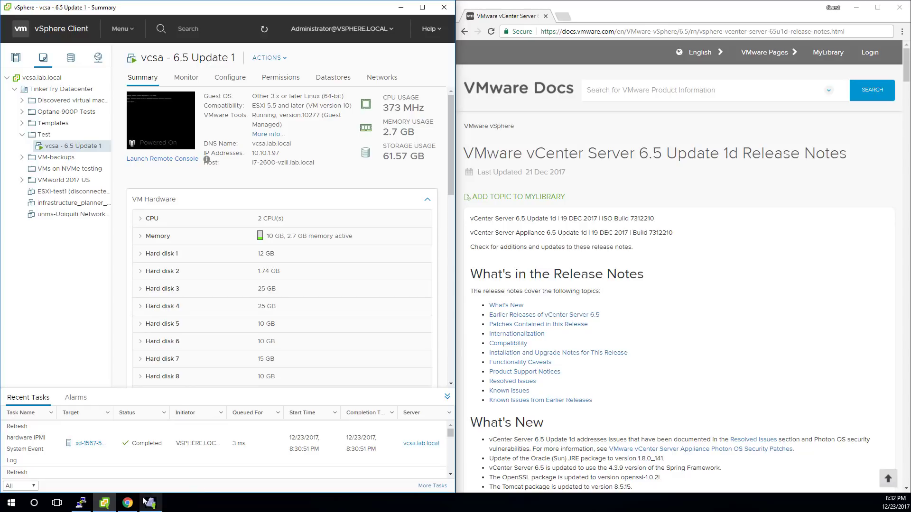
Open a separate browser window under the VMware vSphere profile and close the blank guest tab.
{"action": "mouse_move", "coordinate": [151, 504]}
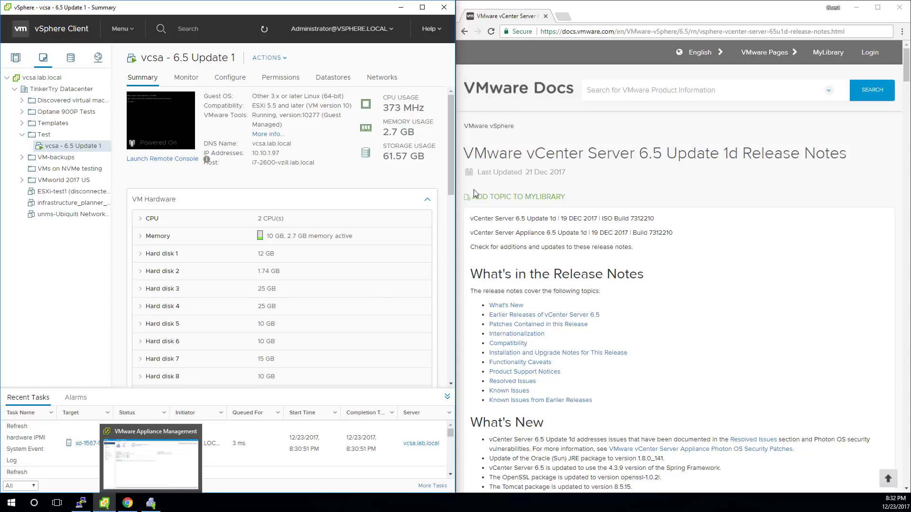
{"action": "left_click", "coordinate": [564, 18]}
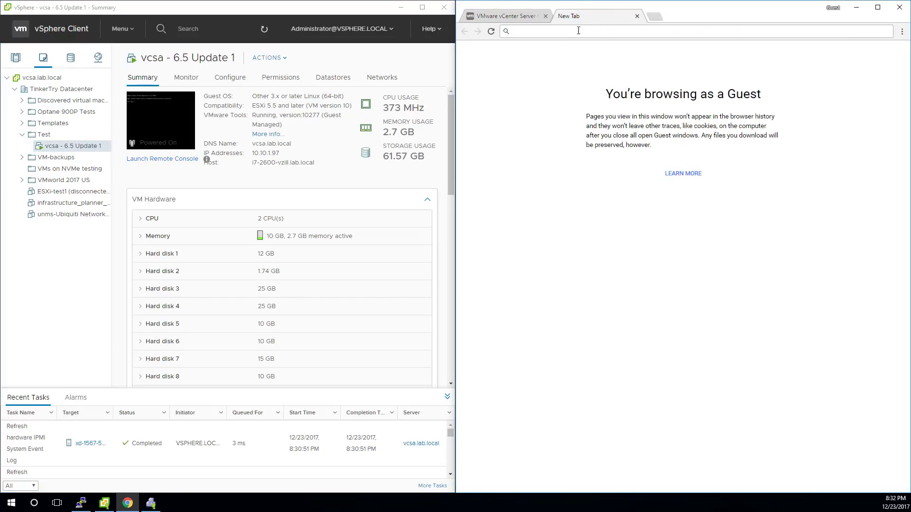
{"action": "left_click", "coordinate": [832, 8]}
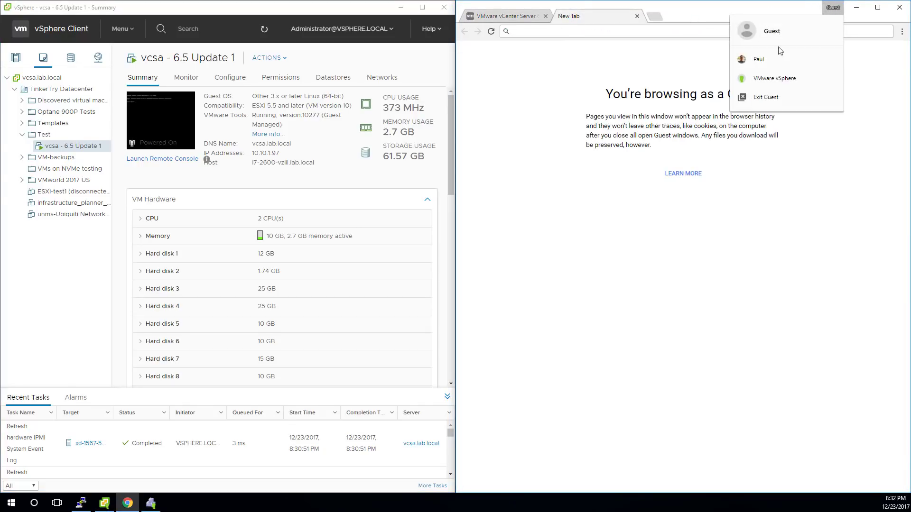
{"action": "left_click", "coordinate": [762, 78]}
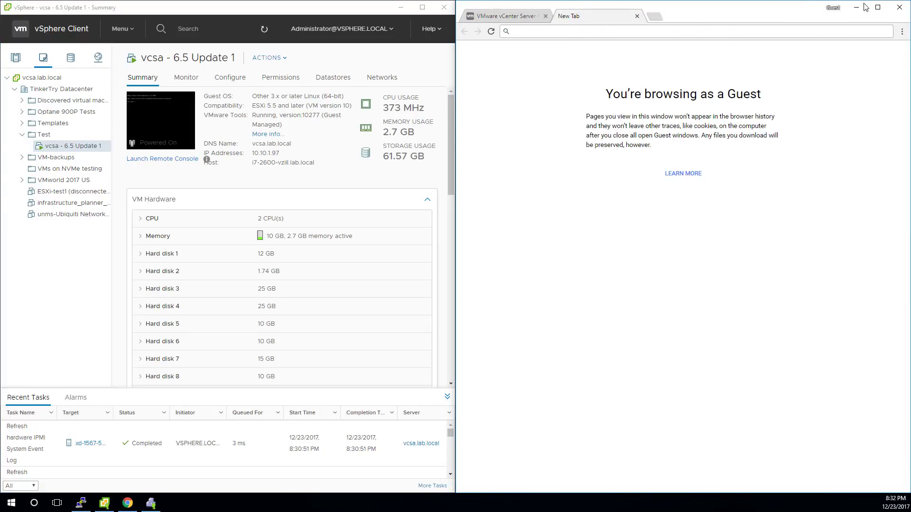
{"action": "left_click", "coordinate": [833, 7]}
{"action": "left_click", "coordinate": [757, 75]}
{"action": "left_click", "coordinate": [637, 17]}
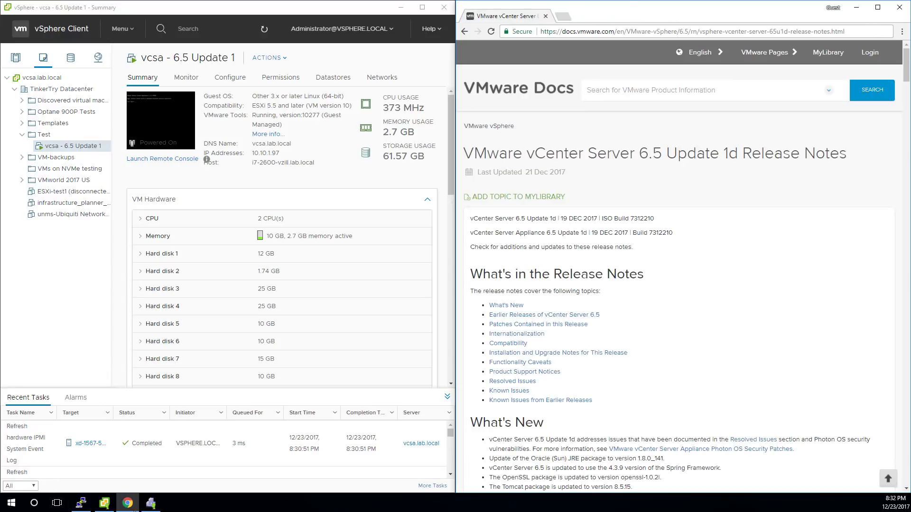
{"action": "left_click", "coordinate": [150, 503]}
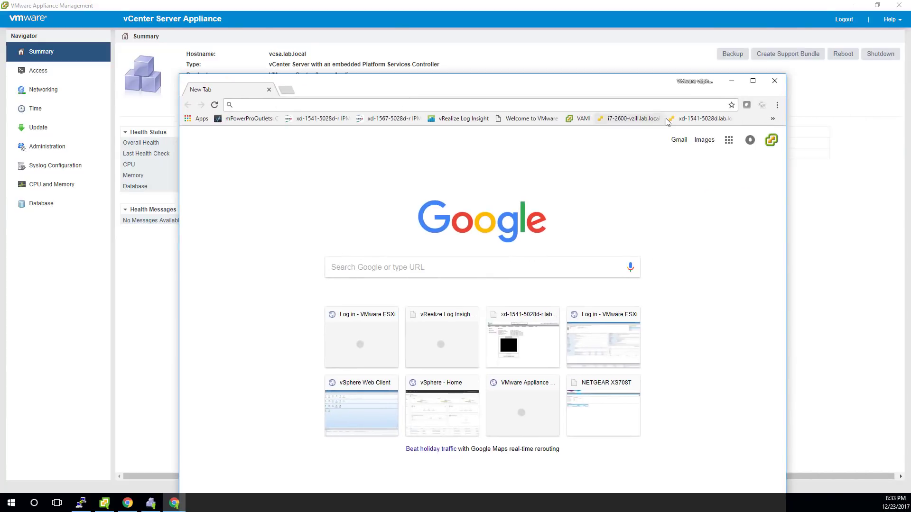
{"action": "left_click", "coordinate": [582, 118]}
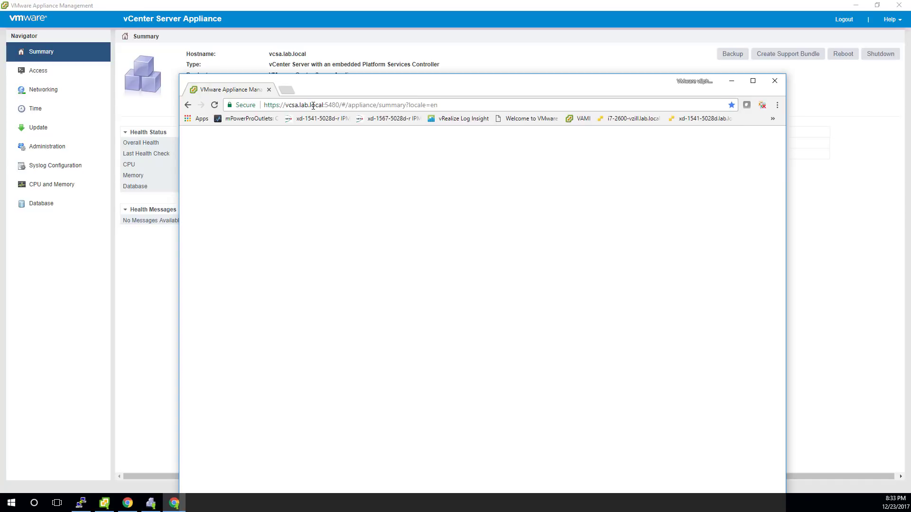
{"action": "left_click_drag", "start_coordinate": [408, 89], "coordinate": [454, 20]}
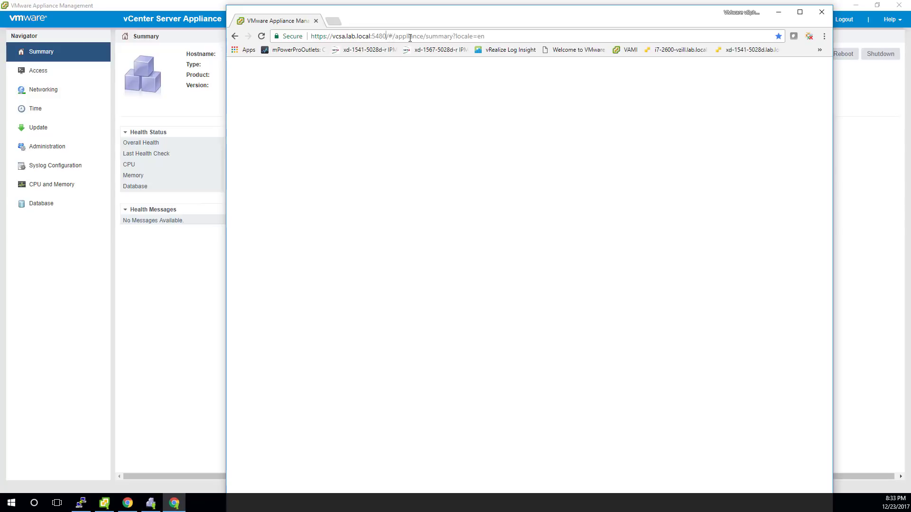
{"action": "key", "text": "shift+End"}
{"action": "key", "text": "BackSpace"}
{"action": "key", "text": "Return"}
Log in to the appliance management page in the extra browser window and close that window.
{"action": "left_click_drag", "start_coordinate": [628, 8], "coordinate": [636, 32]}
{"action": "left_click", "coordinate": [534, 270]}
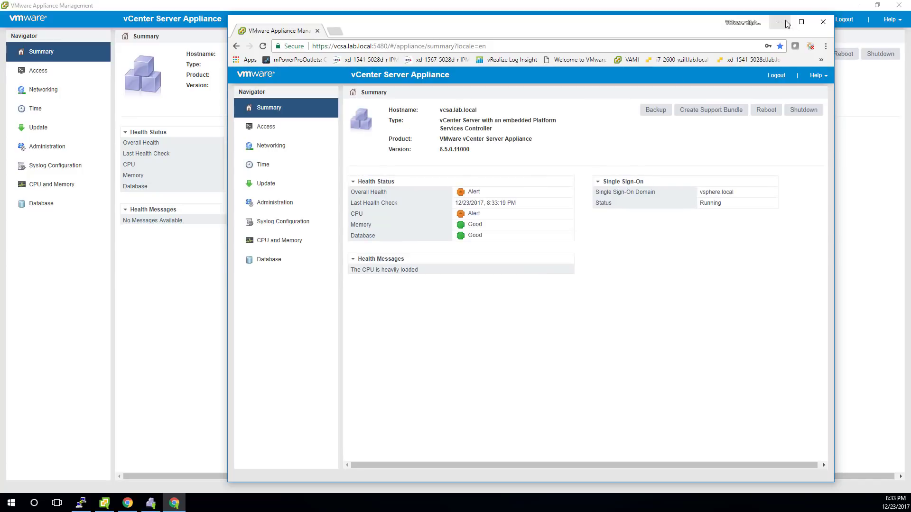
{"action": "left_click", "coordinate": [823, 22]}
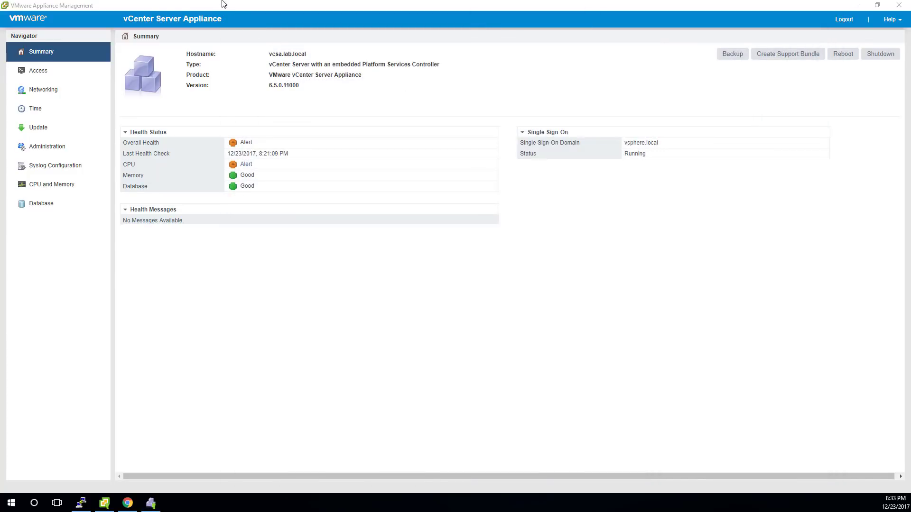
Restore the VMware Appliance Management window to a smaller size and minimize the windows behind it.
{"action": "left_click", "coordinate": [349, 9]}
{"action": "double_click", "coordinate": [349, 9]}
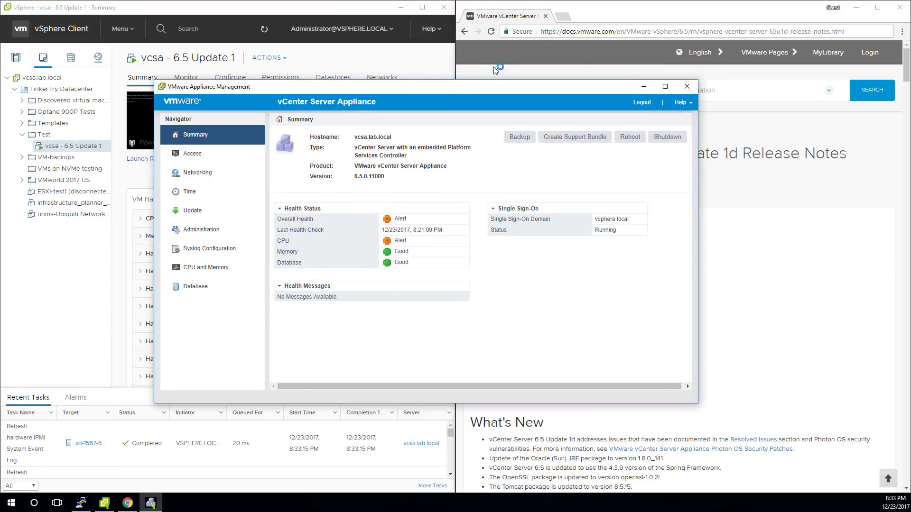
{"action": "left_click", "coordinate": [857, 8]}
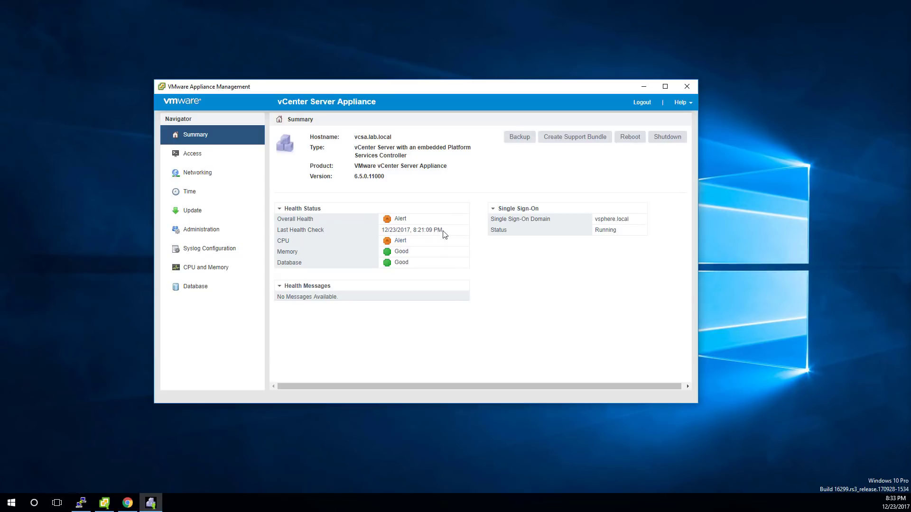
Check the online repository for available vCenter Server Appliance updates.
{"action": "left_click", "coordinate": [223, 210]}
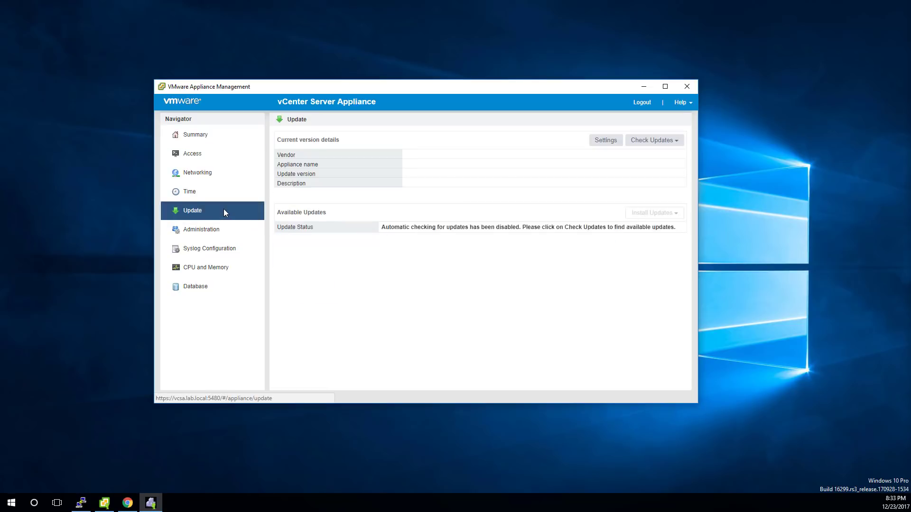
{"action": "left_click", "coordinate": [664, 141]}
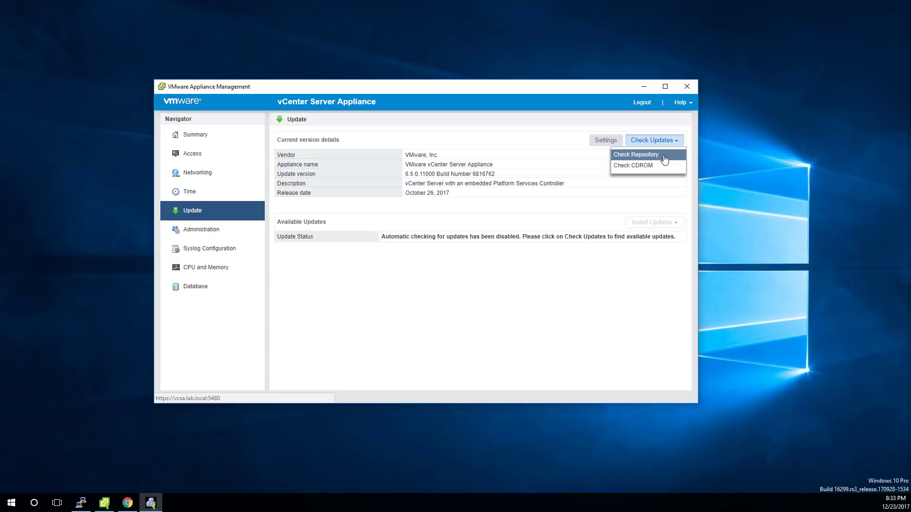
{"action": "left_click", "coordinate": [665, 155]}
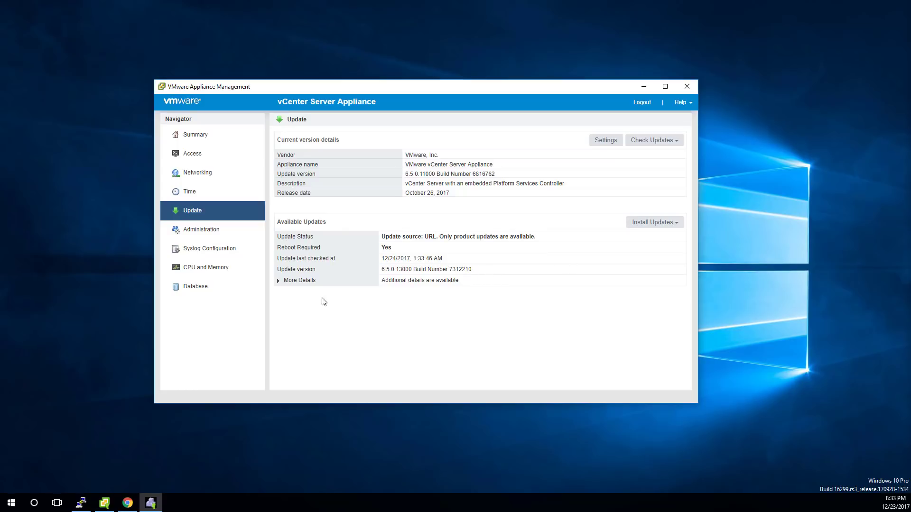
Examine the additional details of the available appliance update and collapse them again.
{"action": "left_click", "coordinate": [279, 281]}
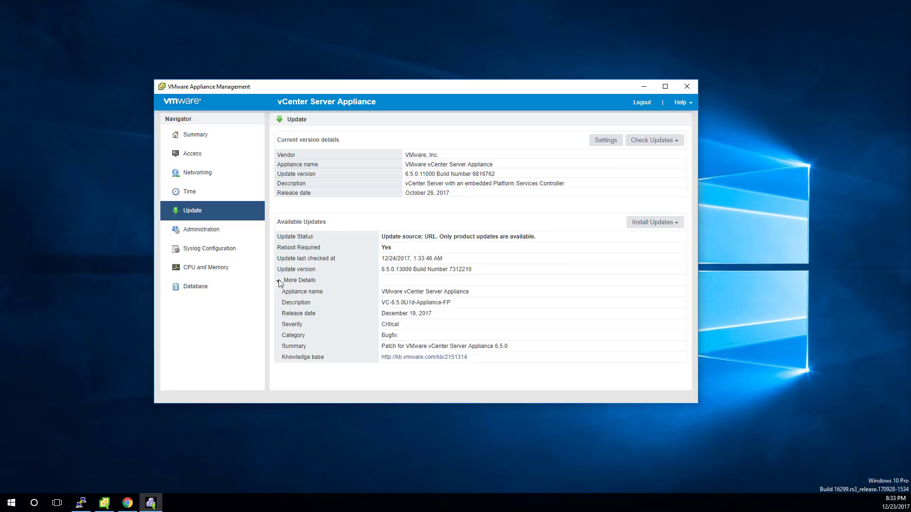
{"action": "left_click", "coordinate": [278, 280]}
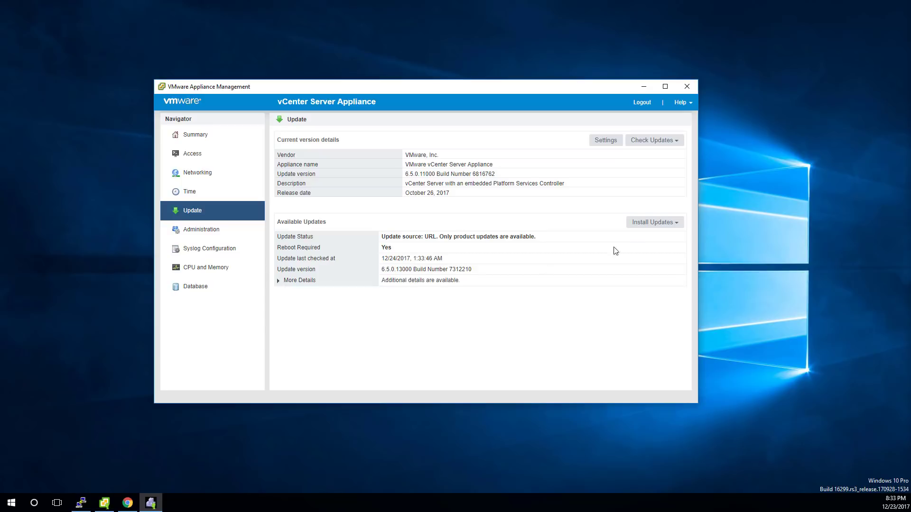
{"action": "left_click", "coordinate": [278, 281]}
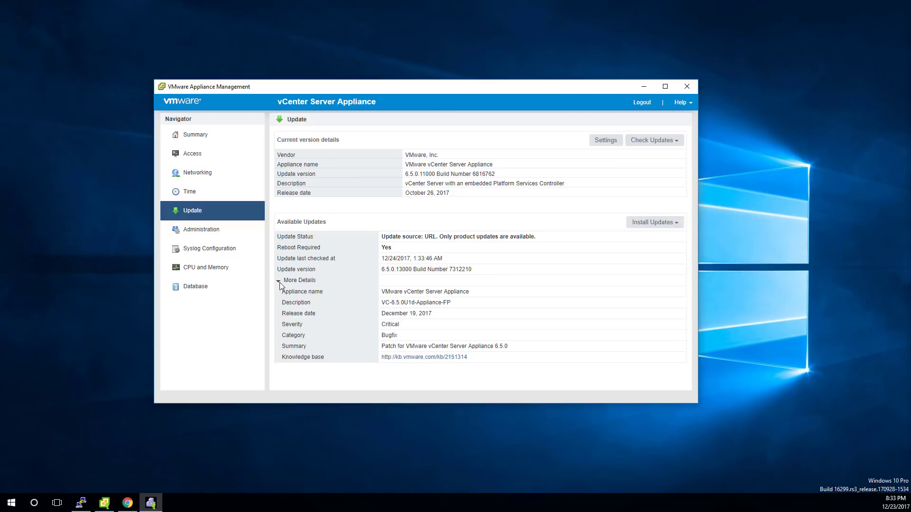
{"action": "left_click", "coordinate": [278, 281]}
Install all available appliance updates and accept the End User License Agreement.
{"action": "left_click", "coordinate": [676, 226]}
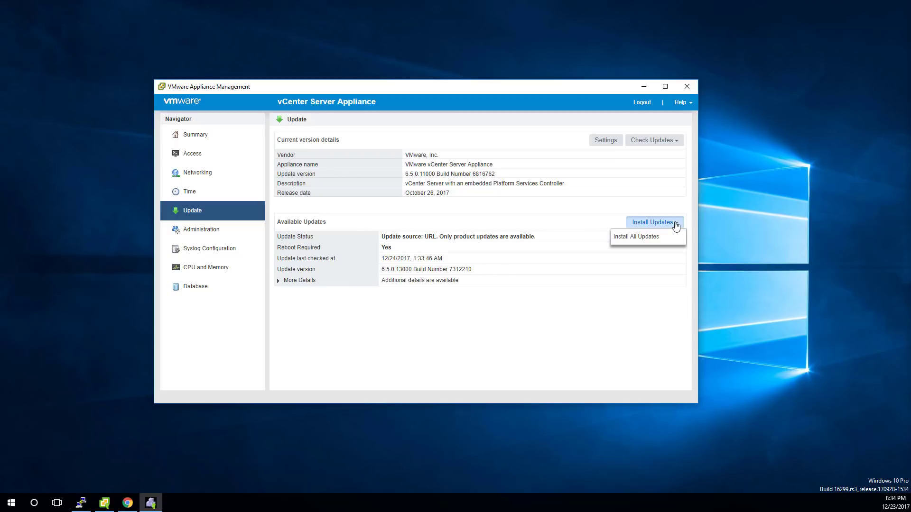
{"action": "left_click", "coordinate": [666, 239]}
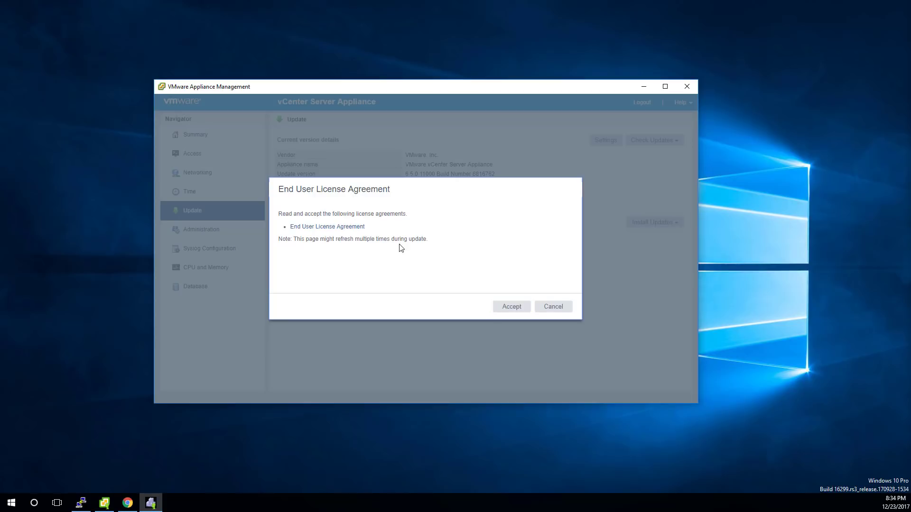
{"action": "left_click", "coordinate": [528, 311]}
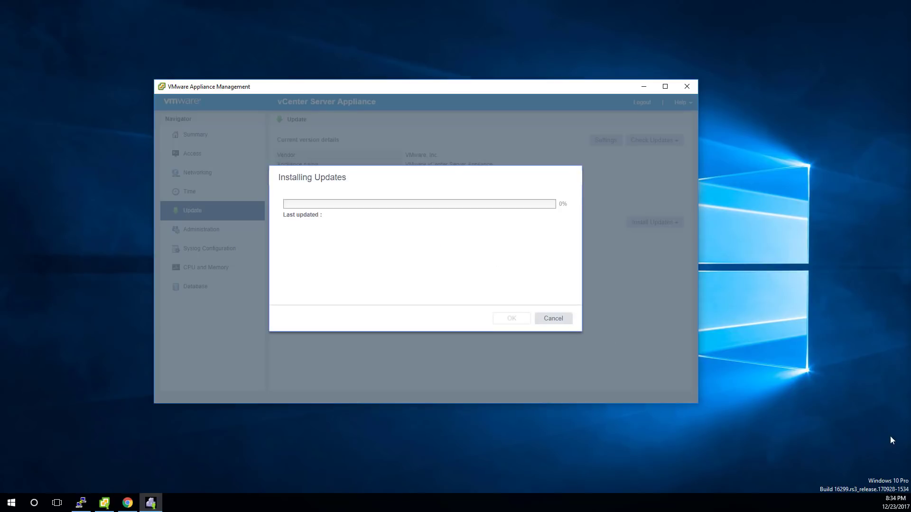
Move the Appliance Management window aside, switch to the Chrome guest window and open tinkertry.com in a new tab.
{"action": "left_click_drag", "start_coordinate": [574, 88], "coordinate": [425, 27]}
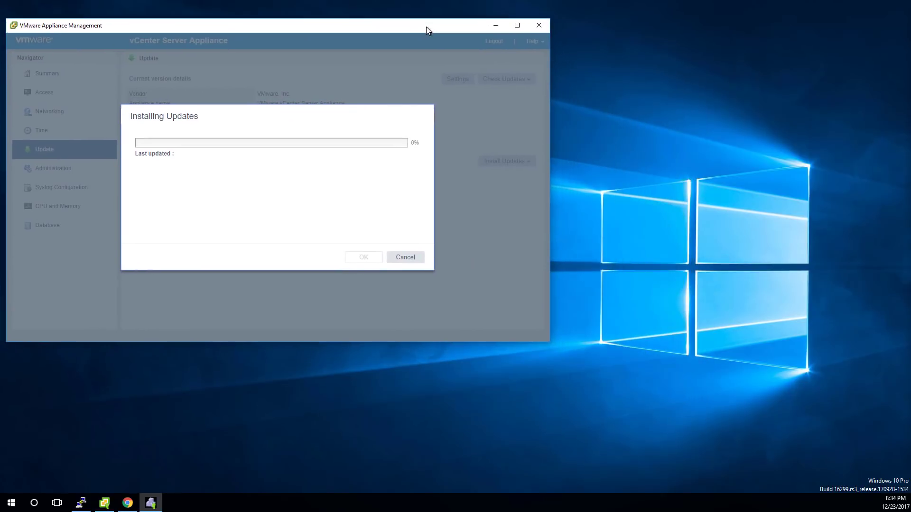
{"action": "left_click", "coordinate": [127, 503]}
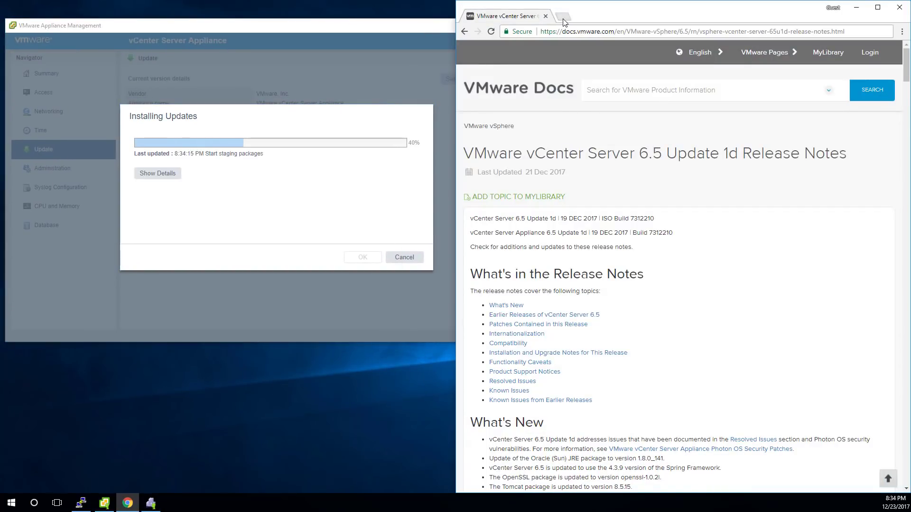
{"action": "left_click", "coordinate": [562, 16]}
{"action": "type", "text": "tinstal"}
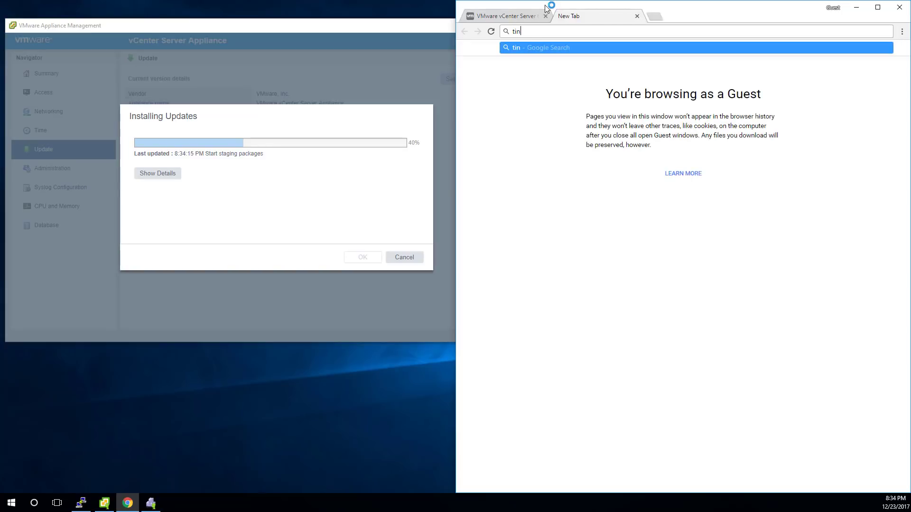
{"action": "key", "text": "BackSpace"}
{"action": "key", "text": "BackSpace"}
{"action": "key", "text": "BackSpace"}
{"action": "key", "text": "BackSpace"}
{"action": "type", "text": "kertyry.co"}
{"action": "key", "text": "BackSpace"}
{"action": "key", "text": "BackSpace"}
{"action": "key", "text": "BackSpace"}
{"action": "key", "text": "BackSpace"}
{"action": "key", "text": "BackSpace"}
{"action": "key", "text": "BackSpace"}
{"action": "key", "text": "BackSpace"}
{"action": "key", "text": "BackSpace"}
{"action": "key", "text": "BackSpace"}
{"action": "key", "text": "BackSpace"}
{"action": "key", "text": "BackSpace"}
{"action": "key", "text": "BackSpace"}
{"action": "type", "text": "inkertry"}
{"action": "key", "text": "Return"}
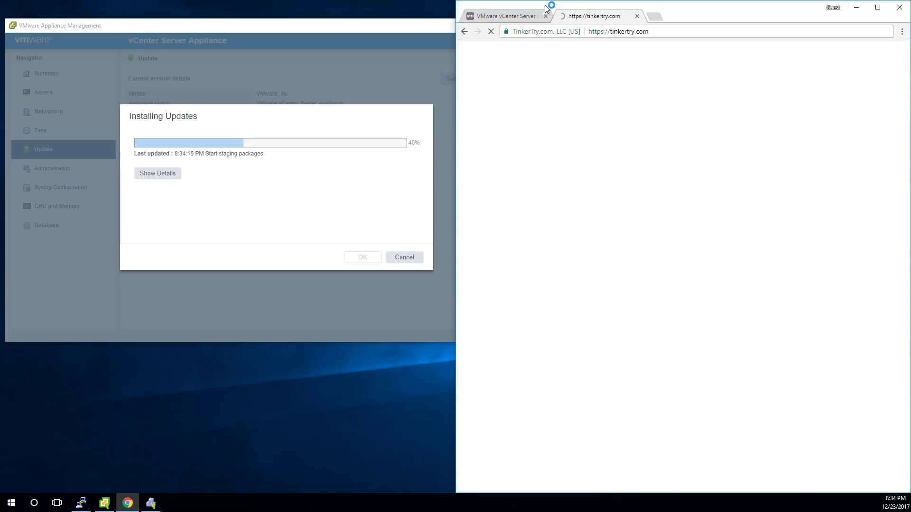
Search the TinkerTry home page for "vcsa" and "easily", and go on to the older posts.
{"action": "key", "text": "ctrl+f"}
{"action": "type", "text": "vcsa"}
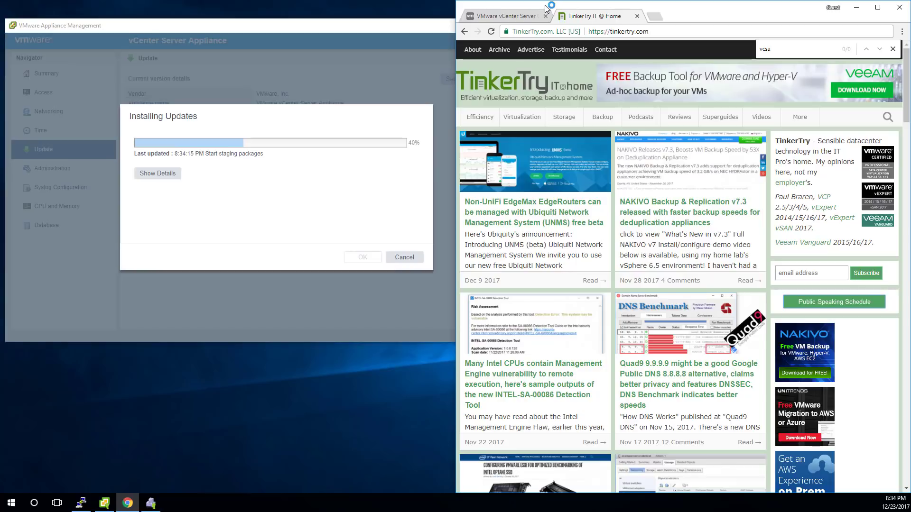
{"action": "key", "text": "BackSpace"}
{"action": "type", "text": "easily"}
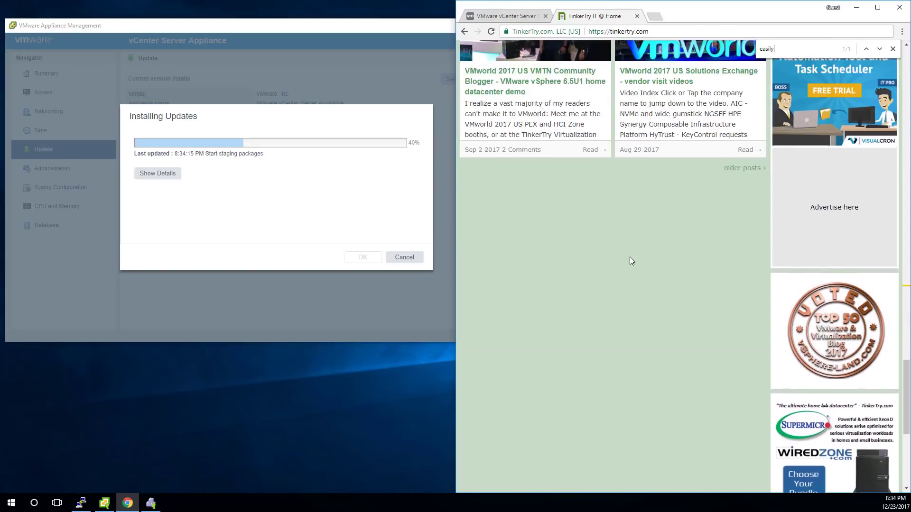
{"action": "left_click", "coordinate": [742, 320]}
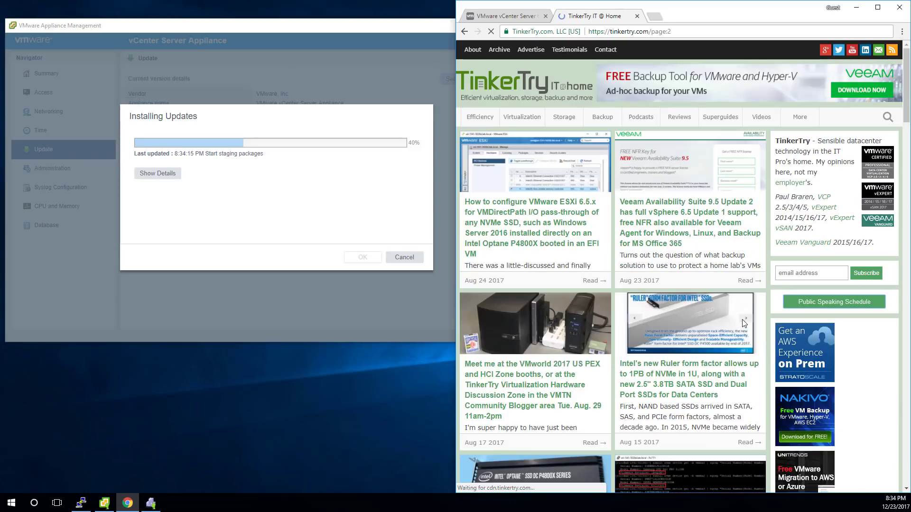
Find "easily" on the older posts page and open the article on updating vCenter Server Appliance to 6.5 Update 1.
{"action": "key", "text": "ctrl+f"}
{"action": "type", "text": "eas"}
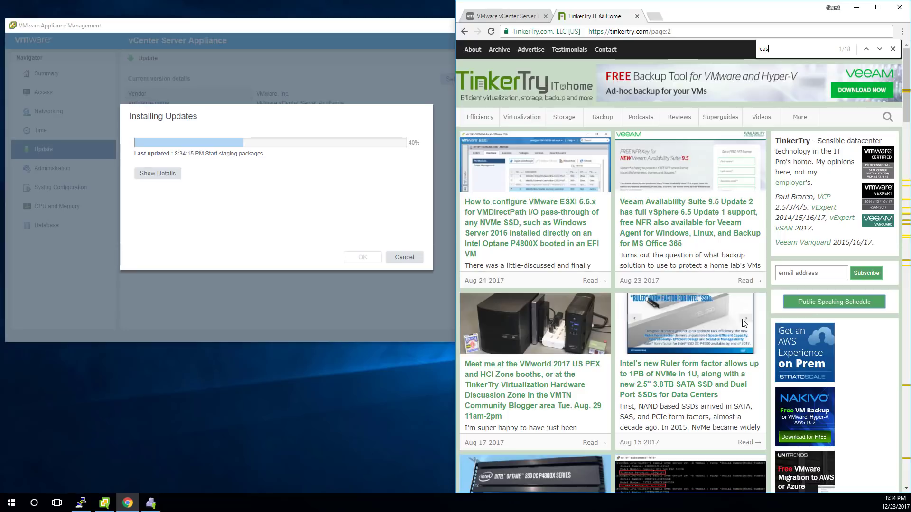
{"action": "type", "text": "ily"}
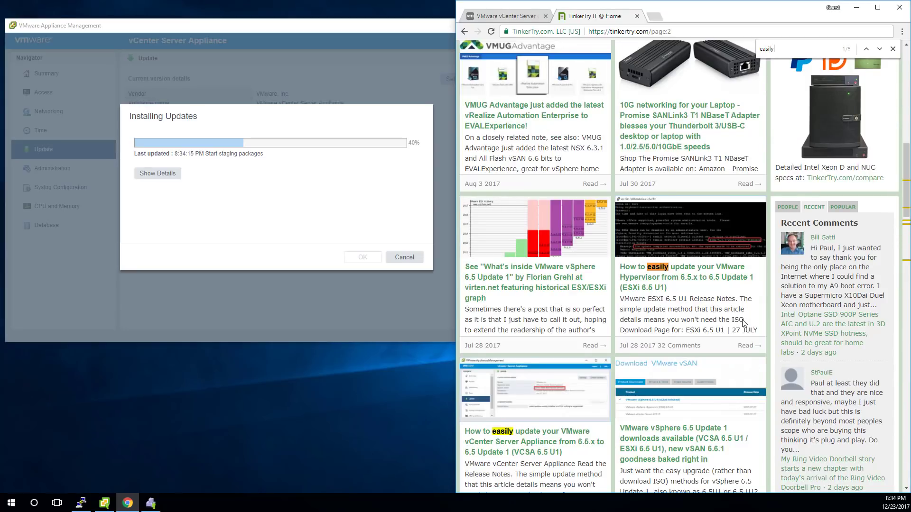
{"action": "left_click", "coordinate": [469, 373]}
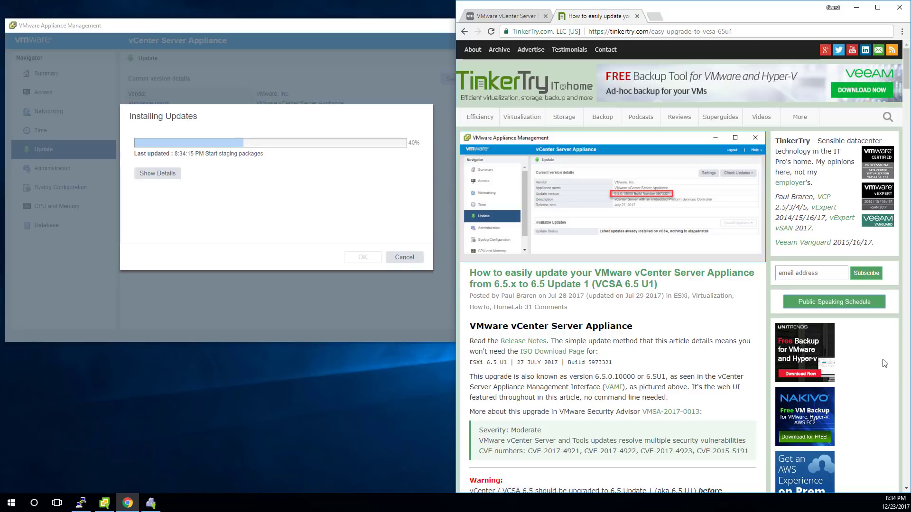
Read through the article's preparations, VAMI upgrade walkthrough and reboot instructions, then return to its preparations section.
{"action": "scroll", "coordinate": [639, 391], "scroll_direction": "down", "scroll_amount": 8}
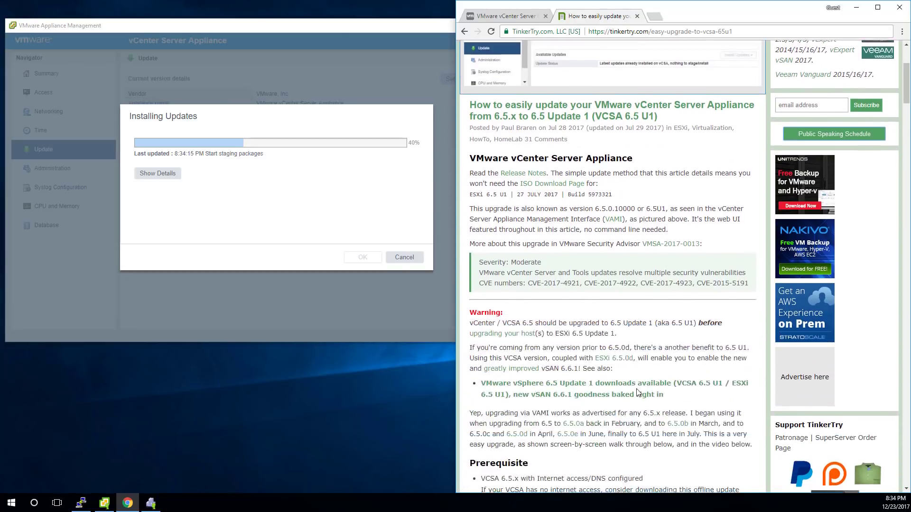
{"action": "scroll", "coordinate": [639, 391], "scroll_direction": "down", "scroll_amount": 9}
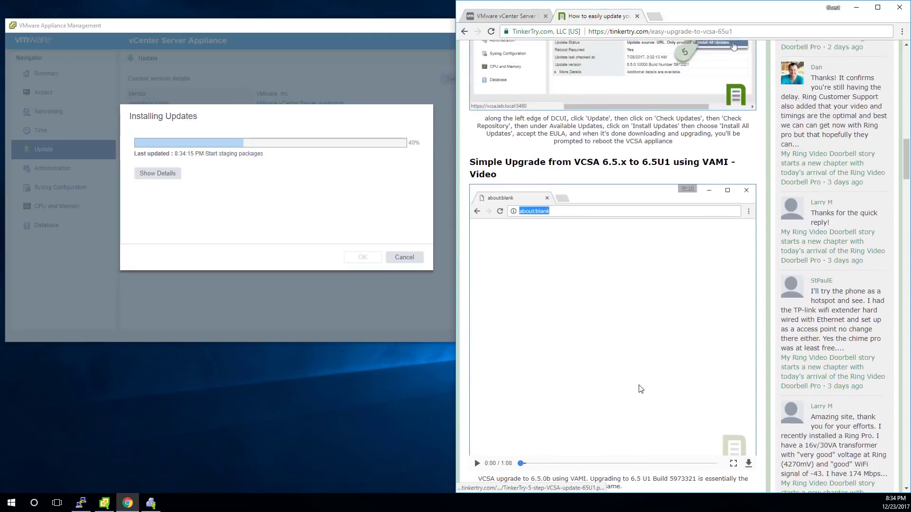
{"action": "scroll", "coordinate": [641, 389], "scroll_direction": "up", "scroll_amount": 1}
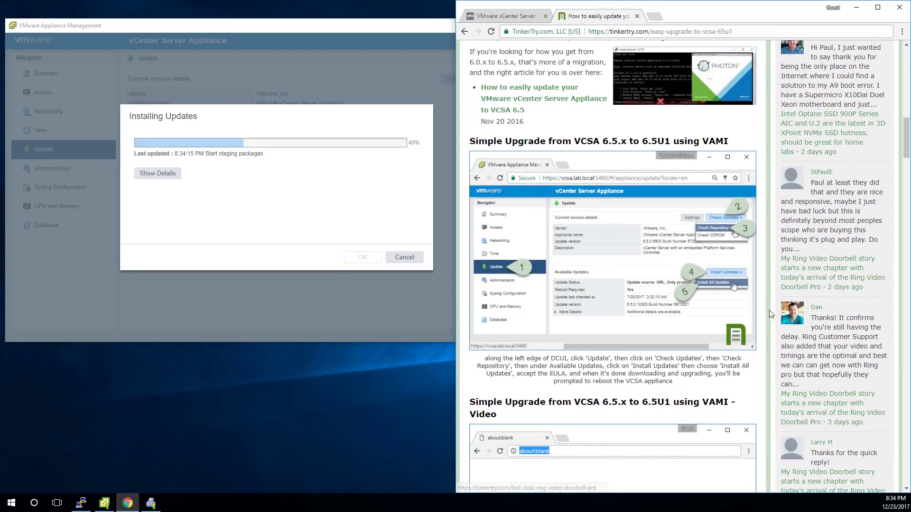
{"action": "scroll", "coordinate": [726, 338], "scroll_direction": "down", "scroll_amount": 3}
{"action": "scroll", "coordinate": [725, 338], "scroll_direction": "down", "scroll_amount": 14}
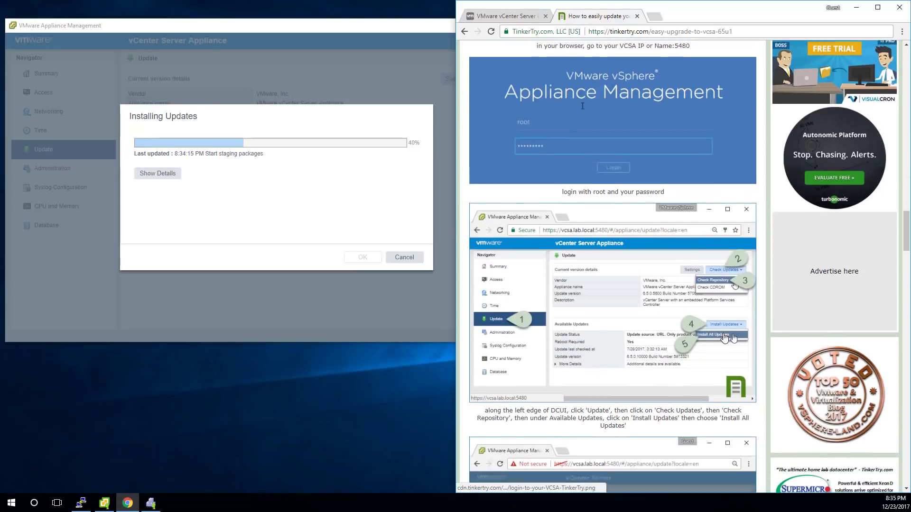
{"action": "scroll", "coordinate": [724, 338], "scroll_direction": "down", "scroll_amount": 14}
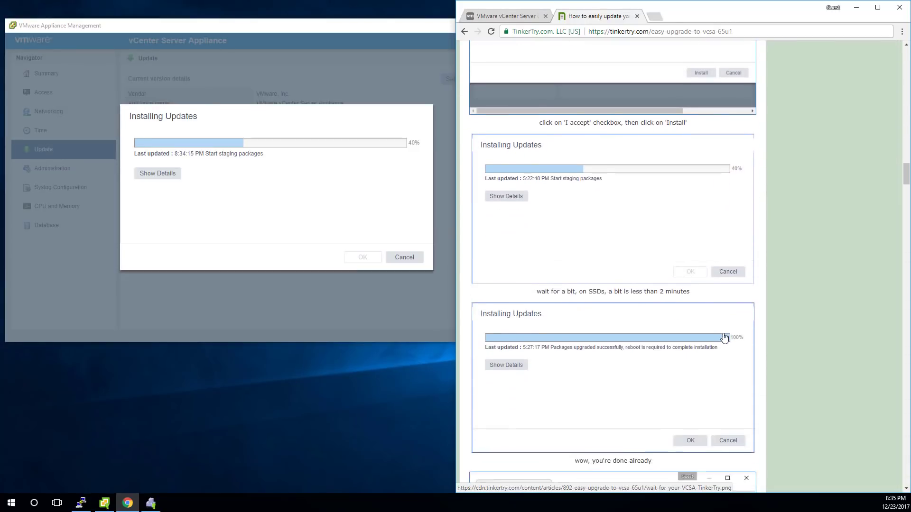
{"action": "scroll", "coordinate": [724, 338], "scroll_direction": "down", "scroll_amount": 7}
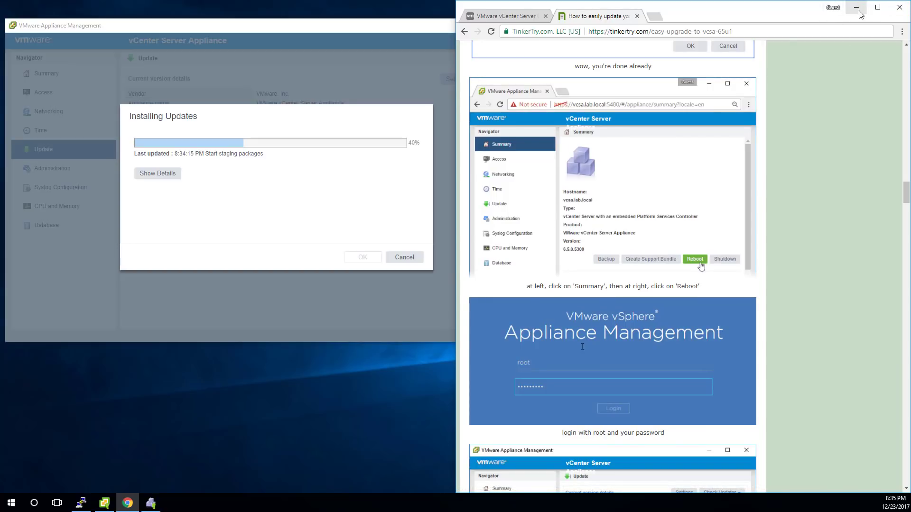
{"action": "scroll", "coordinate": [787, 279], "scroll_direction": "down", "scroll_amount": 4}
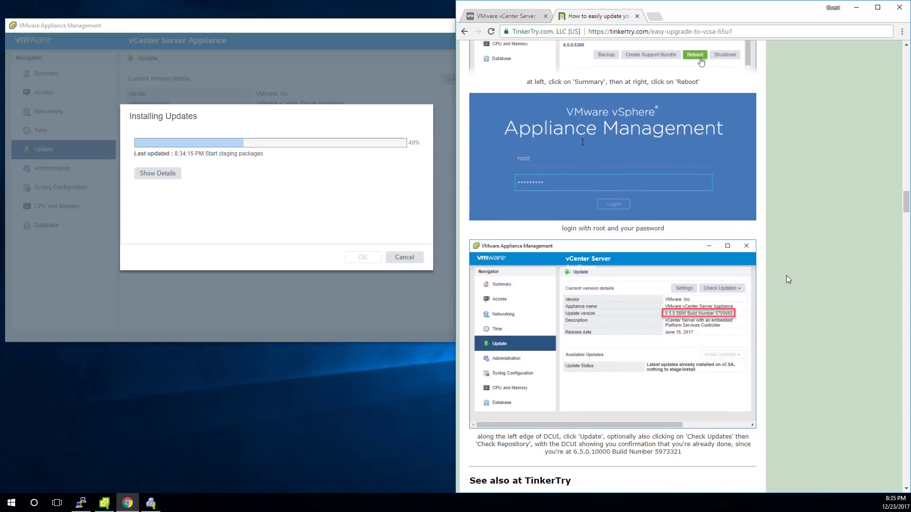
{"action": "scroll", "coordinate": [822, 142], "scroll_direction": "down", "scroll_amount": 1}
{"action": "scroll", "coordinate": [820, 149], "scroll_direction": "up", "scroll_amount": 15}
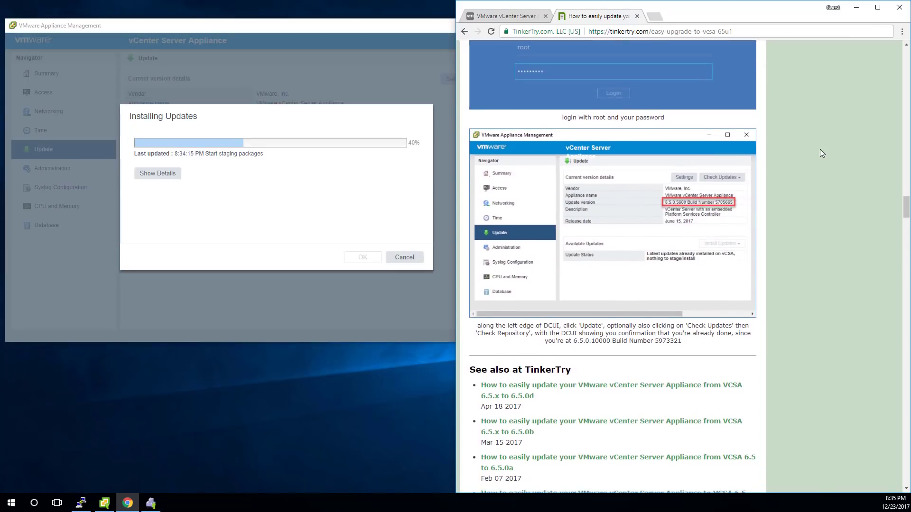
{"action": "scroll", "coordinate": [818, 147], "scroll_direction": "up", "scroll_amount": 20}
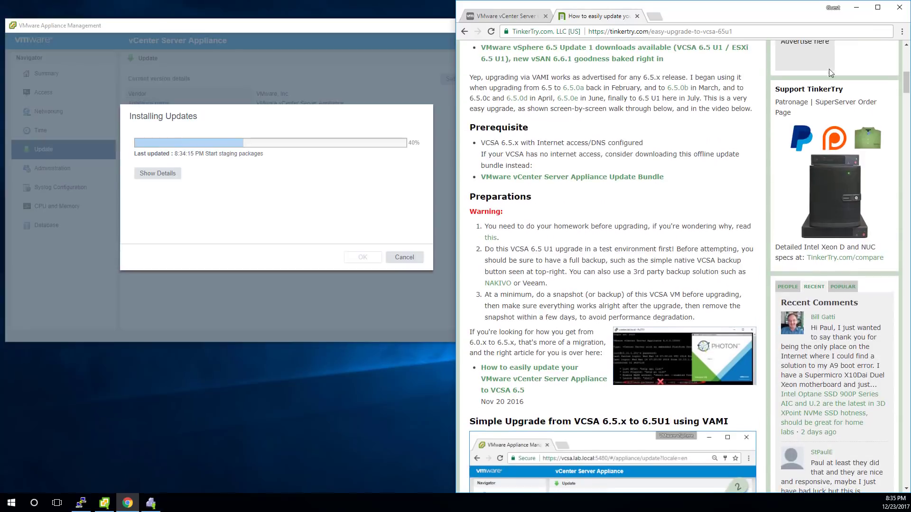
Minimize the article window, bring up the vSphere Client, and arrange the Appliance Management window partly over it.
{"action": "left_click", "coordinate": [859, 7]}
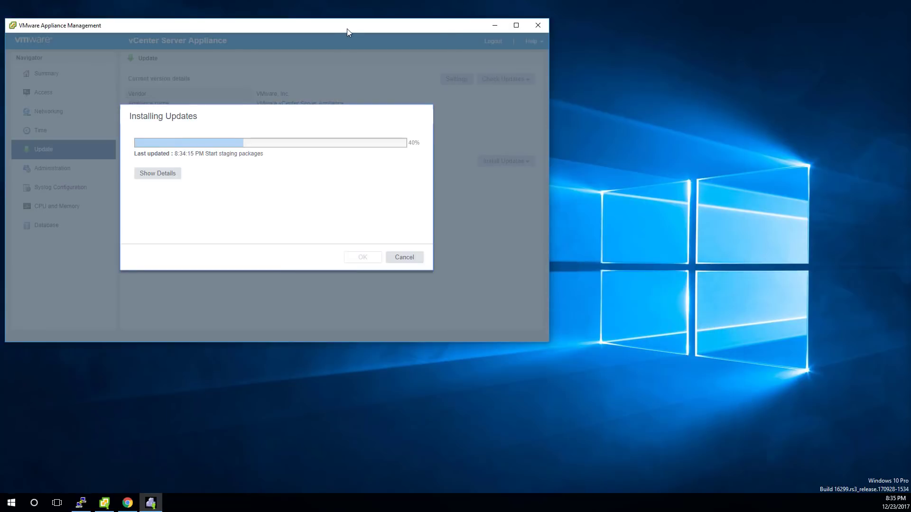
{"action": "left_click_drag", "start_coordinate": [347, 29], "coordinate": [505, 89]}
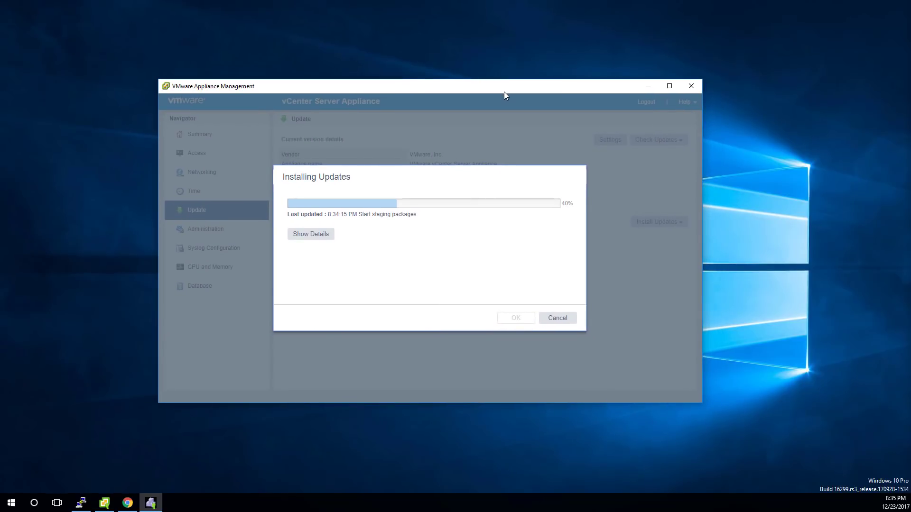
{"action": "left_click_drag", "start_coordinate": [504, 92], "coordinate": [831, 88]}
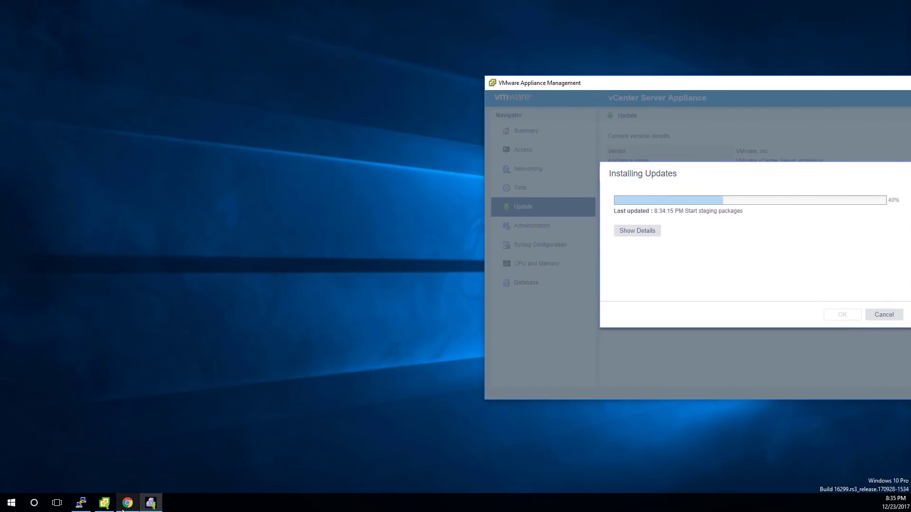
{"action": "left_click", "coordinate": [104, 503]}
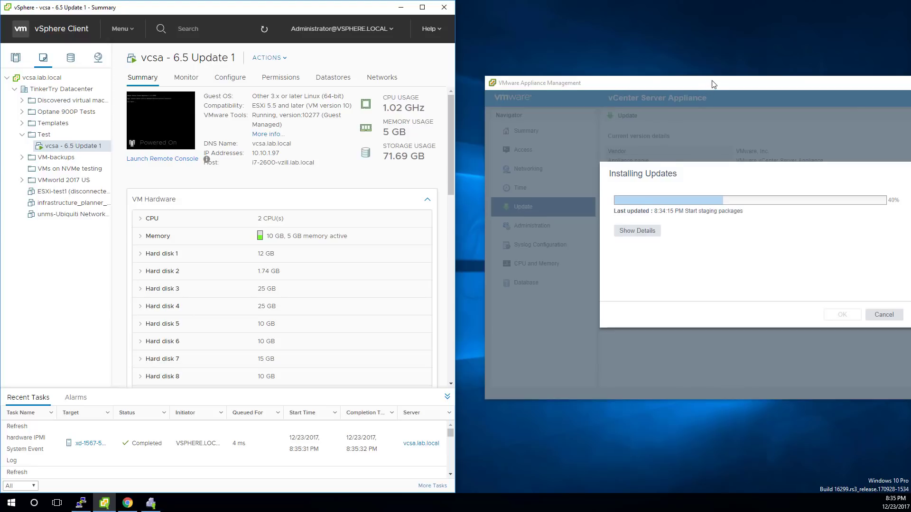
{"action": "left_click_drag", "start_coordinate": [712, 85], "coordinate": [574, 171]}
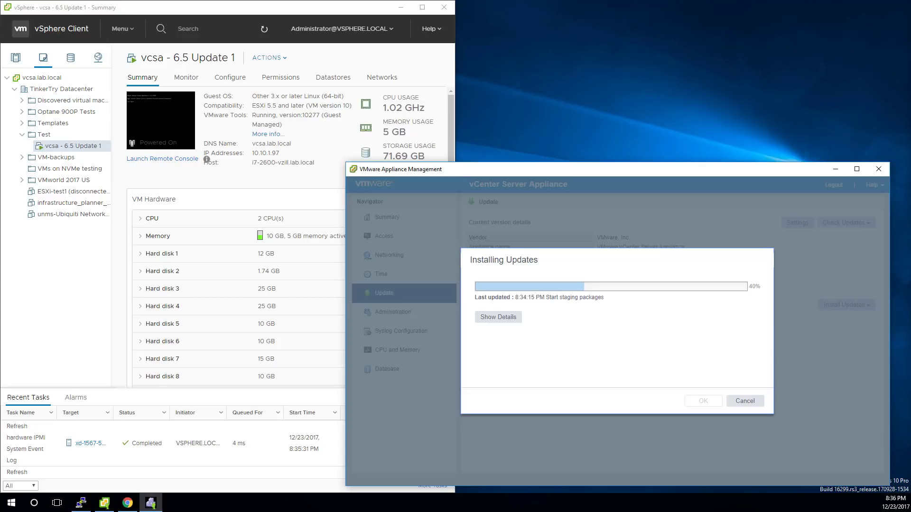
Show the update installation details and acknowledge the completed package installation.
{"action": "left_click", "coordinate": [499, 319]}
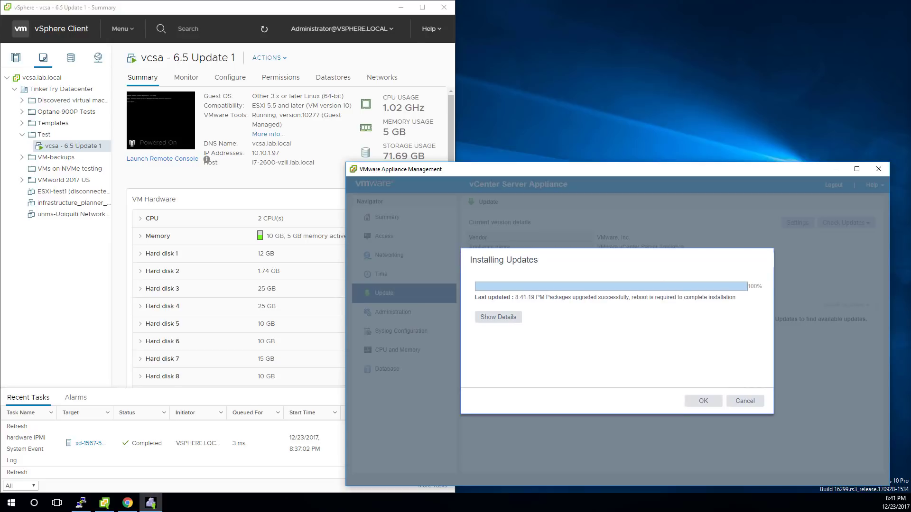
{"action": "left_click", "coordinate": [498, 318]}
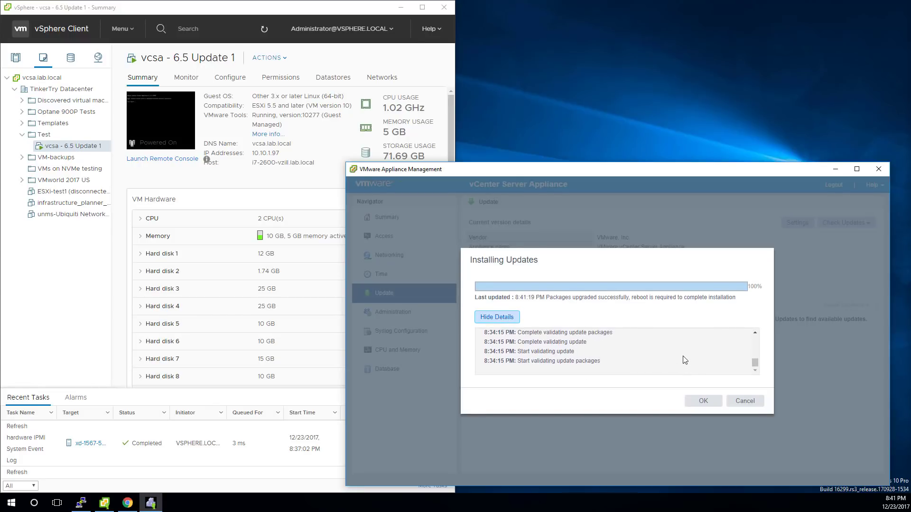
{"action": "left_click", "coordinate": [703, 400]}
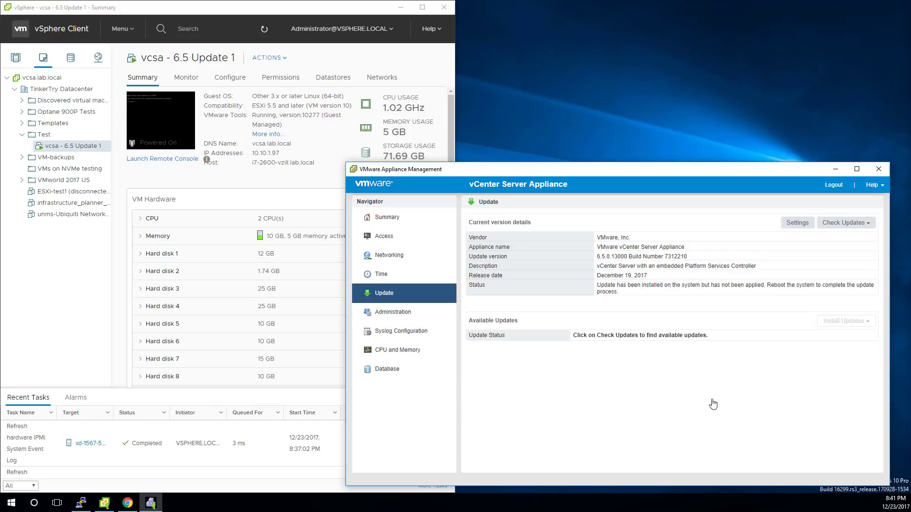
Reboot the vCenter Server Appliance from its summary page and confirm the system reboot.
{"action": "left_click", "coordinate": [428, 234]}
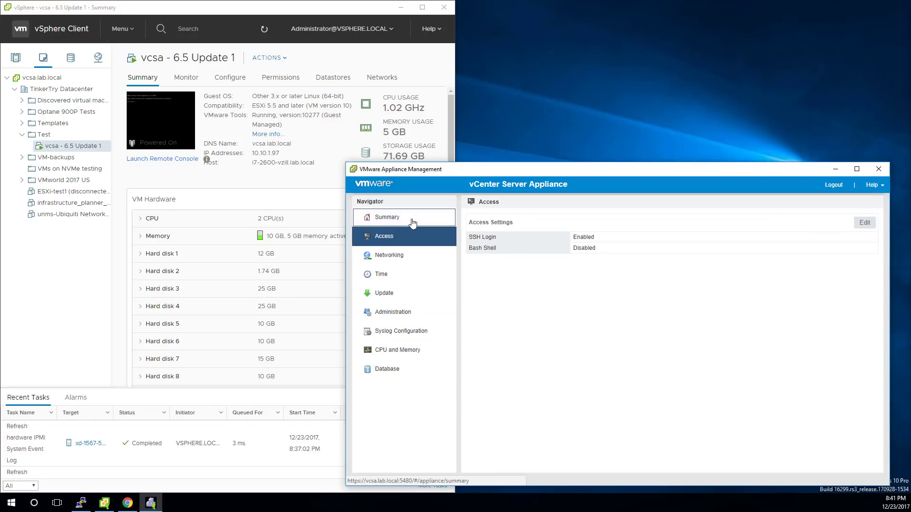
{"action": "left_click", "coordinate": [412, 219]}
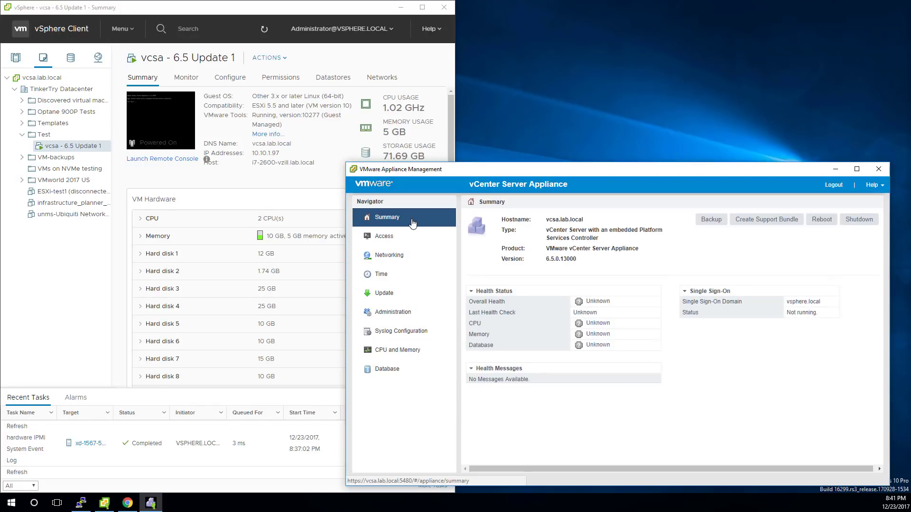
{"action": "left_click", "coordinate": [830, 222]}
{"action": "left_click", "coordinate": [563, 351]}
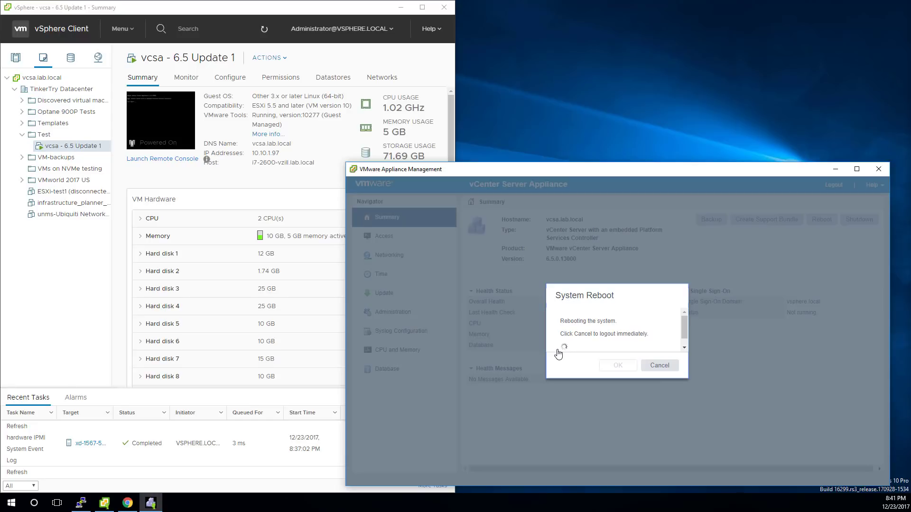
Try the remote console of the vcsa - 6.5 Update 1 VM, then open its browser console through the ESXi host client.
{"action": "left_click", "coordinate": [167, 142]}
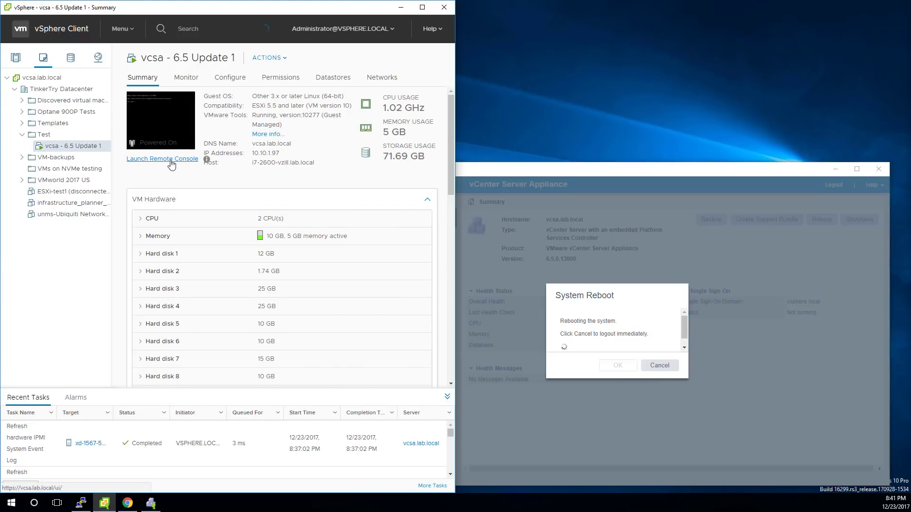
{"action": "left_click", "coordinate": [172, 159]}
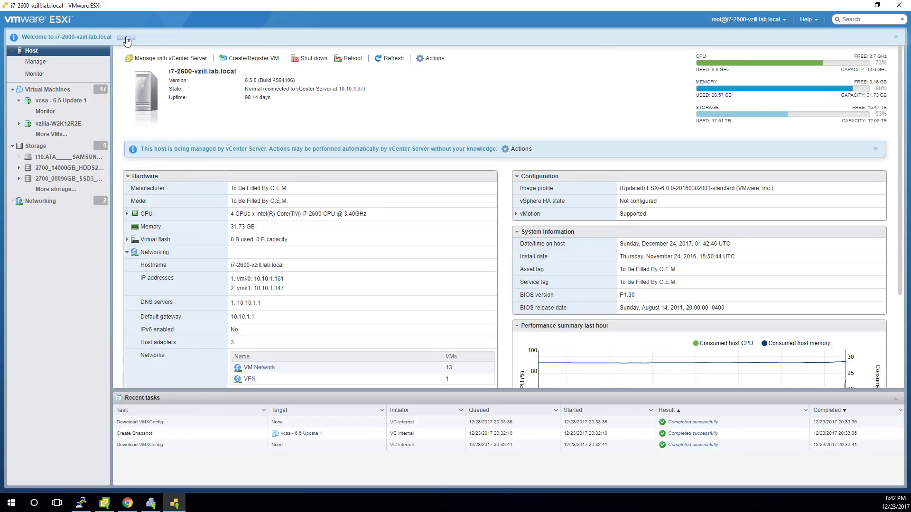
{"action": "left_click", "coordinate": [92, 104]}
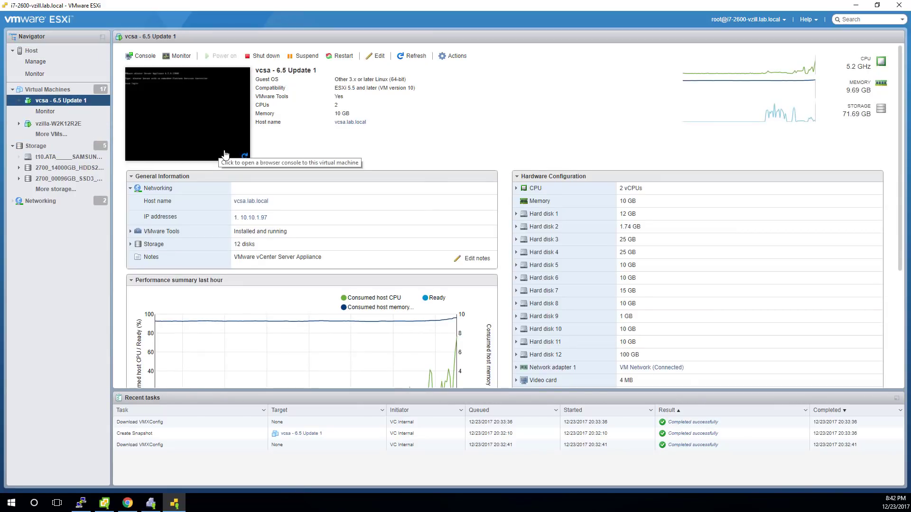
{"action": "left_click", "coordinate": [224, 152]}
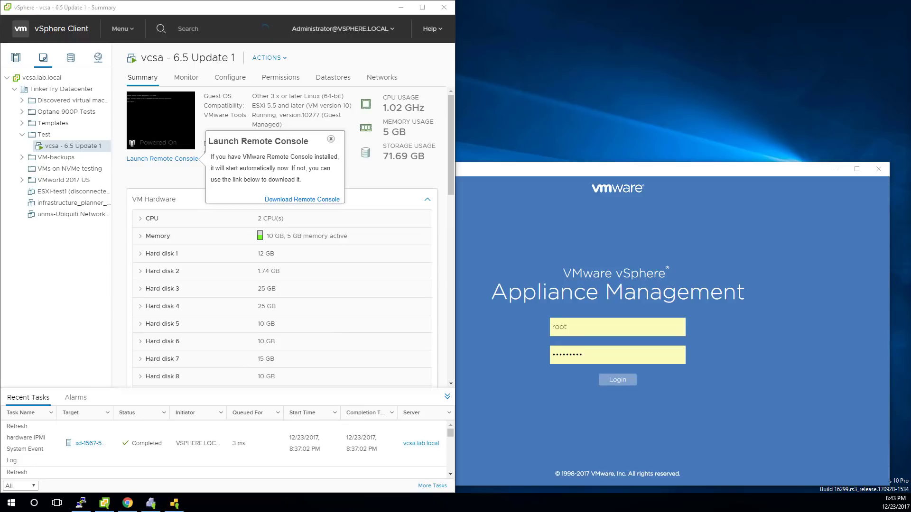
Log back in to vSphere Appliance Management as root with the saved credentials.
{"action": "left_click", "coordinate": [629, 383]}
{"action": "left_click", "coordinate": [659, 171]}
{"action": "left_click", "coordinate": [622, 384]}
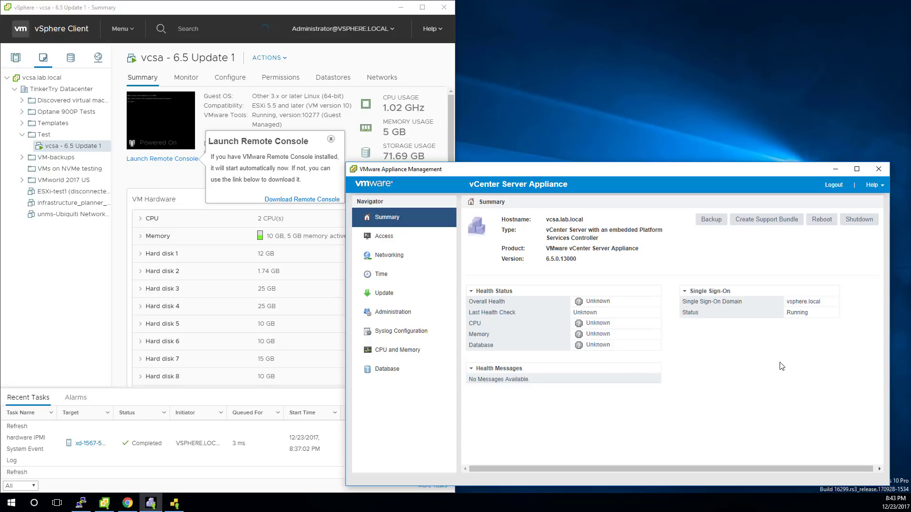
Check the online repository for further updates to the vCenter Server Appliance.
{"action": "left_click", "coordinate": [411, 296]}
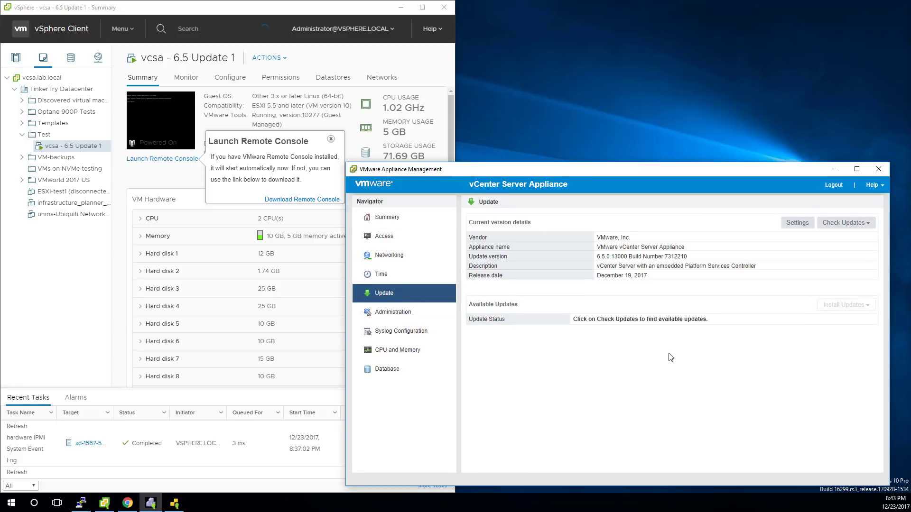
{"action": "left_click", "coordinate": [847, 224]}
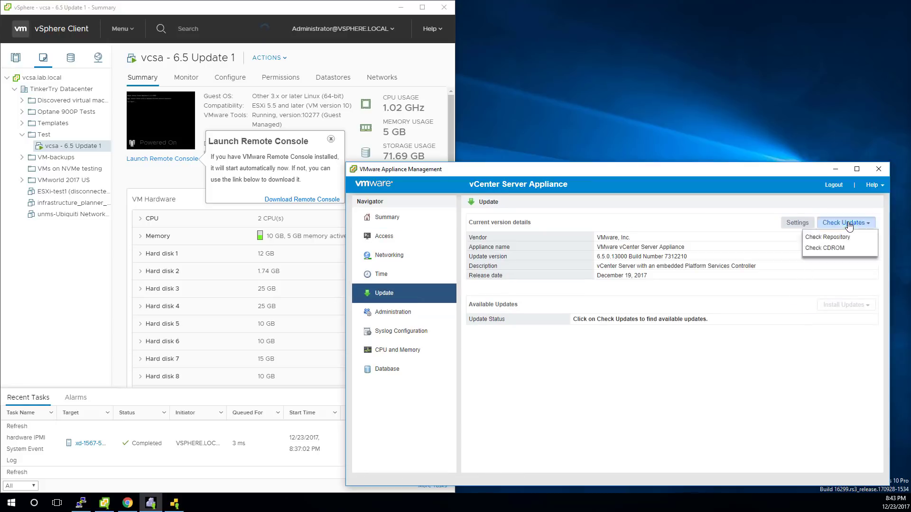
{"action": "left_click", "coordinate": [848, 237]}
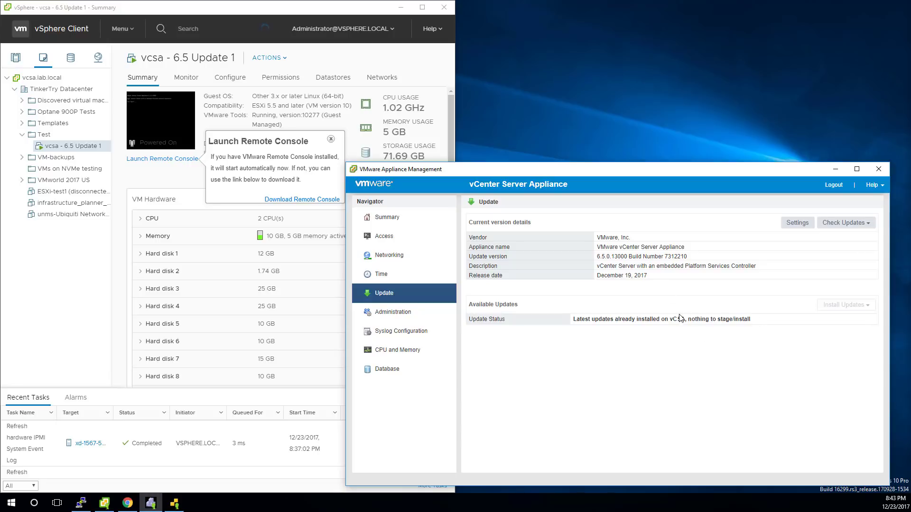
Minimize Appliance Management, switch the vSphere Client inventory to storage, and maximize the client window.
{"action": "left_click", "coordinate": [833, 169]}
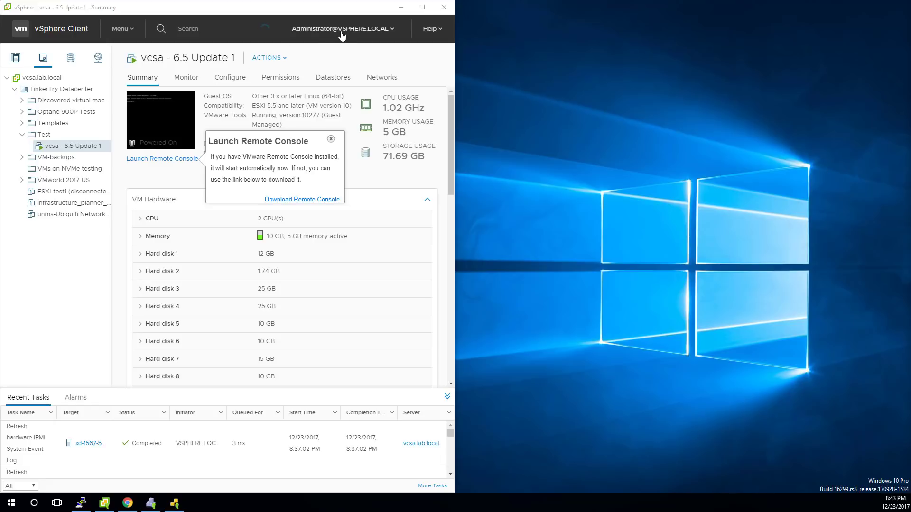
{"action": "left_click", "coordinate": [70, 57]}
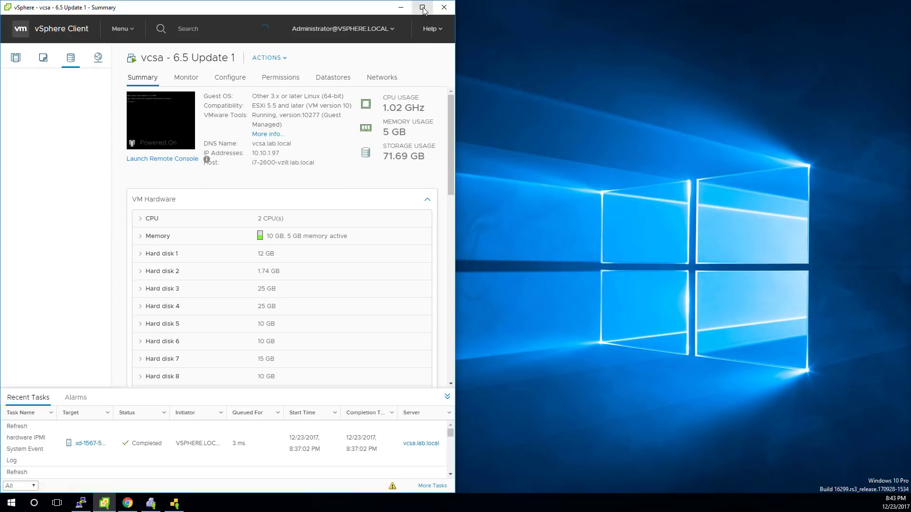
{"action": "left_click", "coordinate": [422, 9]}
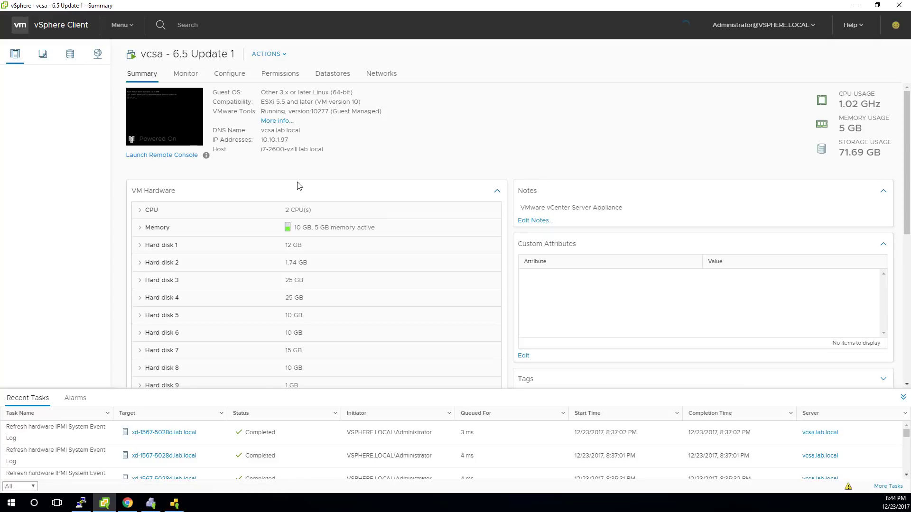
Log out of the vSphere Client and close its error page windows.
{"action": "left_click", "coordinate": [812, 26]}
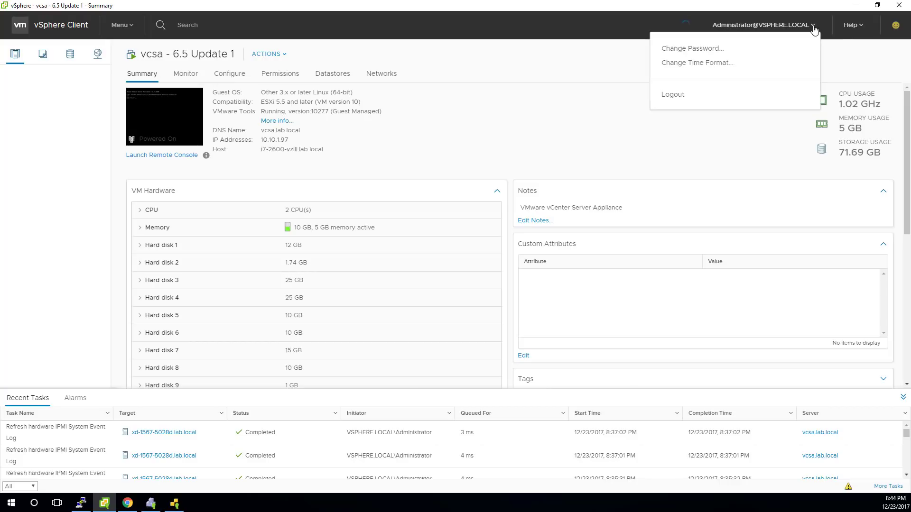
{"action": "left_click", "coordinate": [678, 96]}
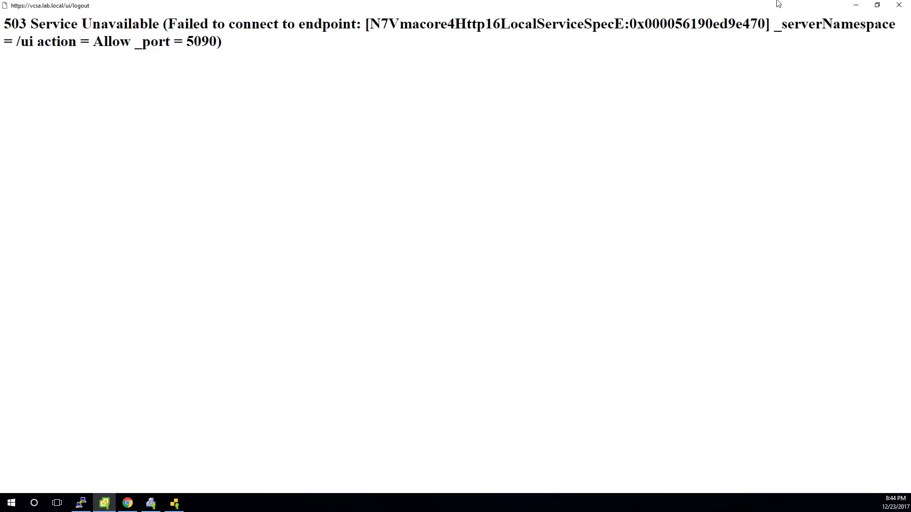
{"action": "left_click", "coordinate": [899, 5]}
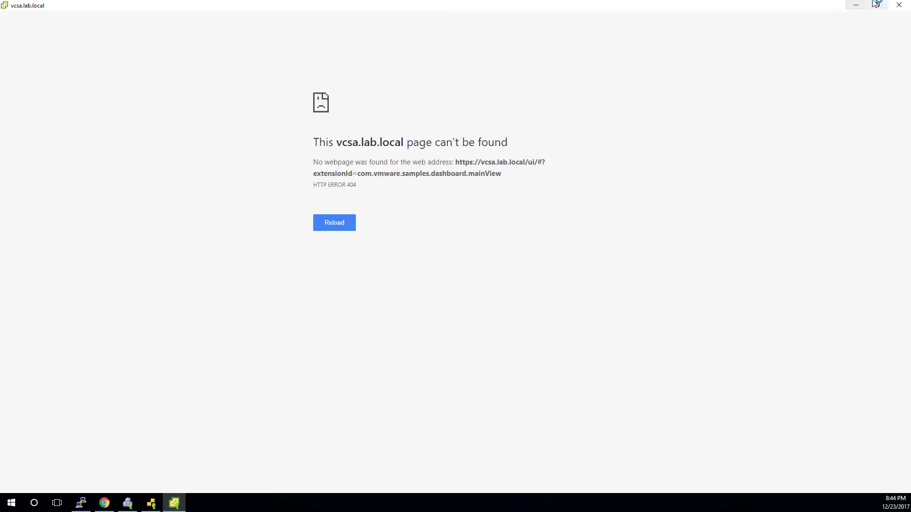
{"action": "left_click", "coordinate": [899, 5]}
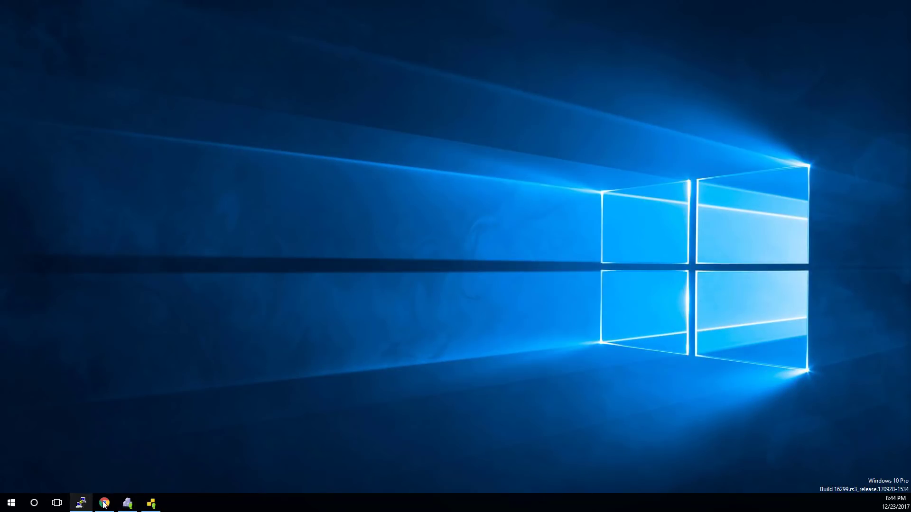
Return to Appliance Management, view the database utilization page, and show the appliance summary in a maximized window.
{"action": "left_click", "coordinate": [127, 503]}
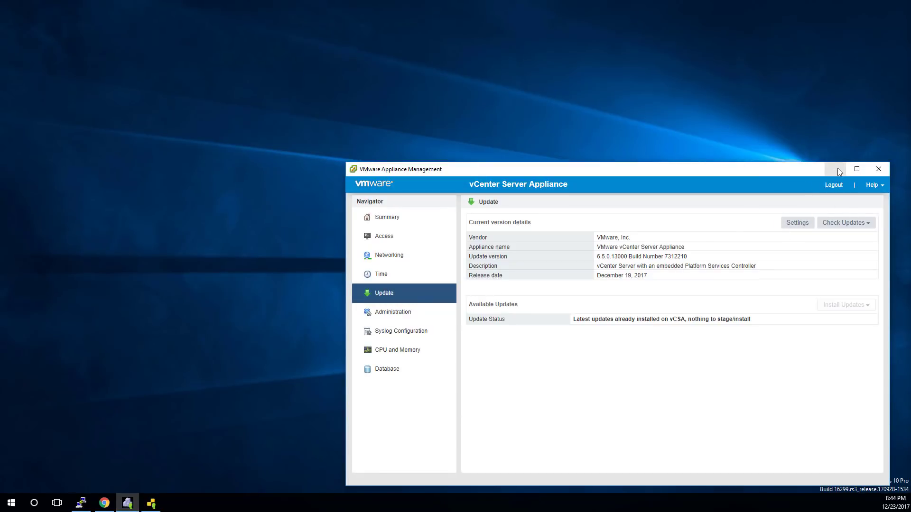
{"action": "left_click", "coordinate": [403, 372]}
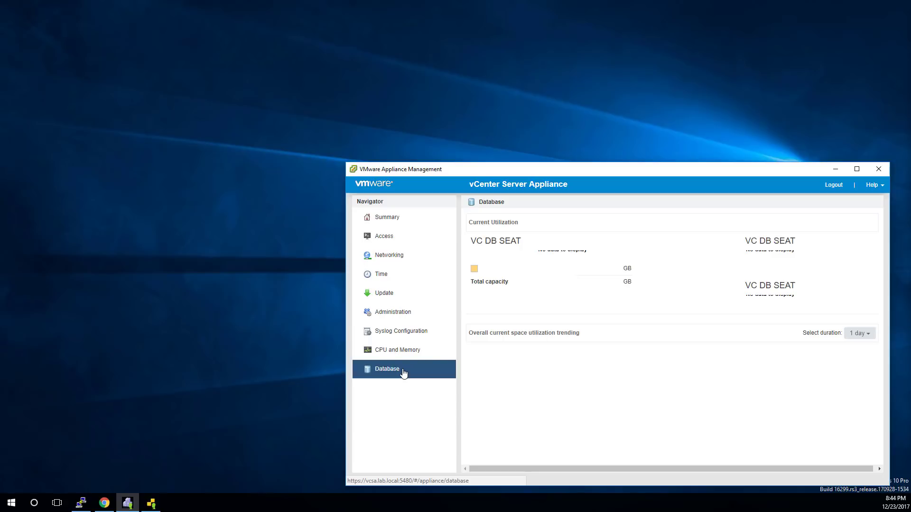
{"action": "double_click", "coordinate": [638, 169]}
{"action": "left_click", "coordinate": [38, 53]}
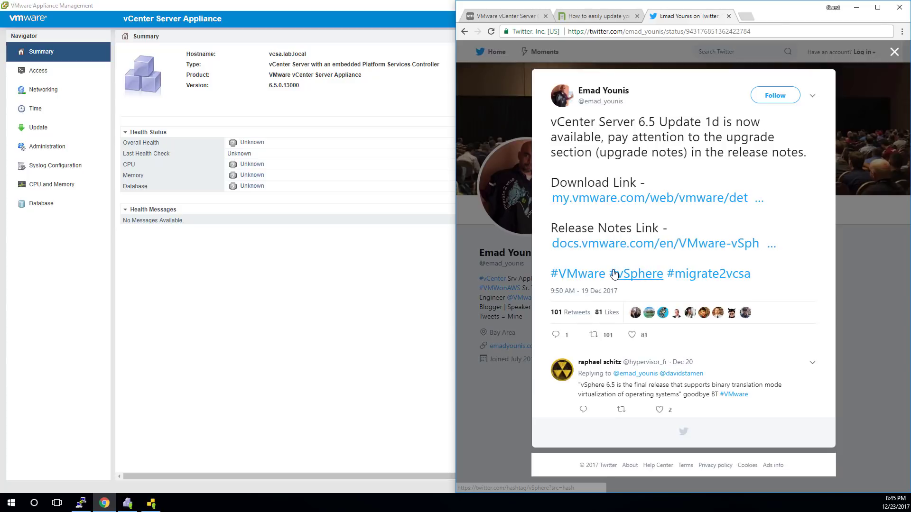
Close the Update 1d tweet and open the retweeted post about health status "Unknown" after updating to VCSA 6.5 U1d.
{"action": "left_click", "coordinate": [500, 410]}
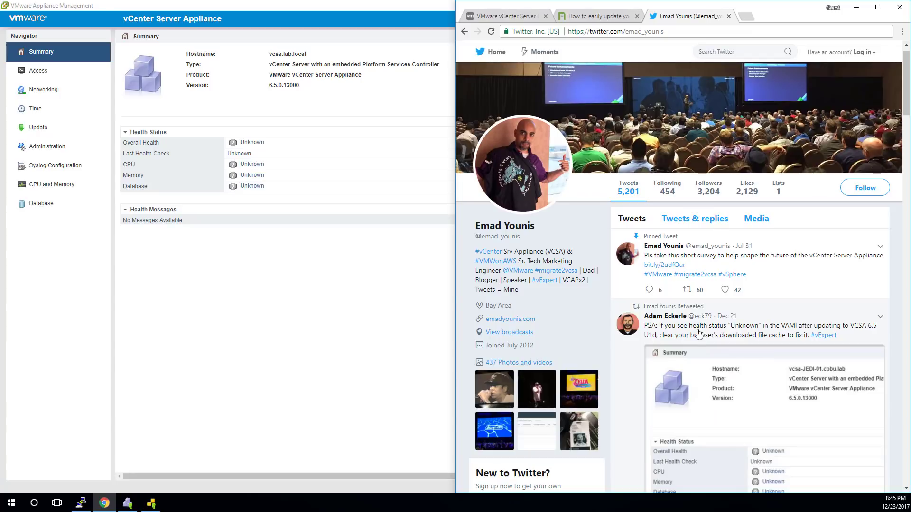
{"action": "left_click", "coordinate": [698, 335]}
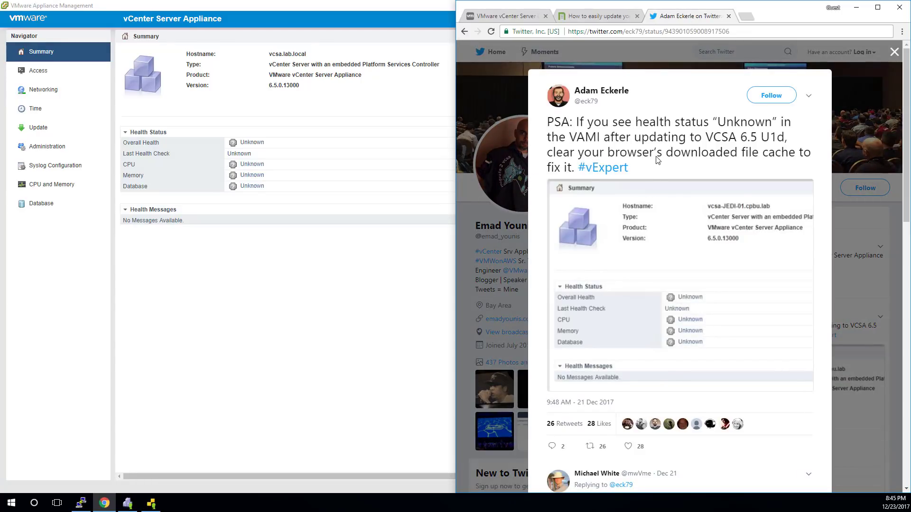
{"action": "scroll", "coordinate": [660, 159], "scroll_direction": "down", "scroll_amount": 1}
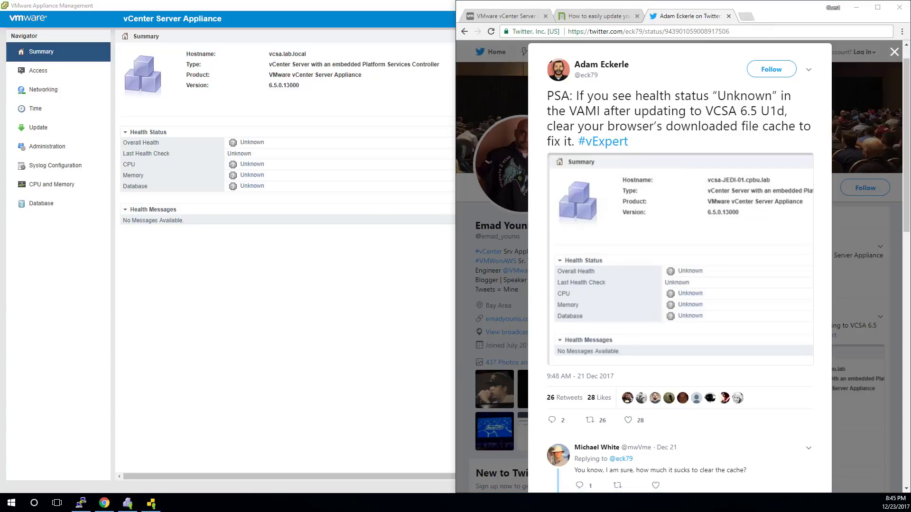
Try to open the bookmarked vSphere Client in a separate browser window.
{"action": "left_click_drag", "start_coordinate": [255, 120], "coordinate": [522, 40]}
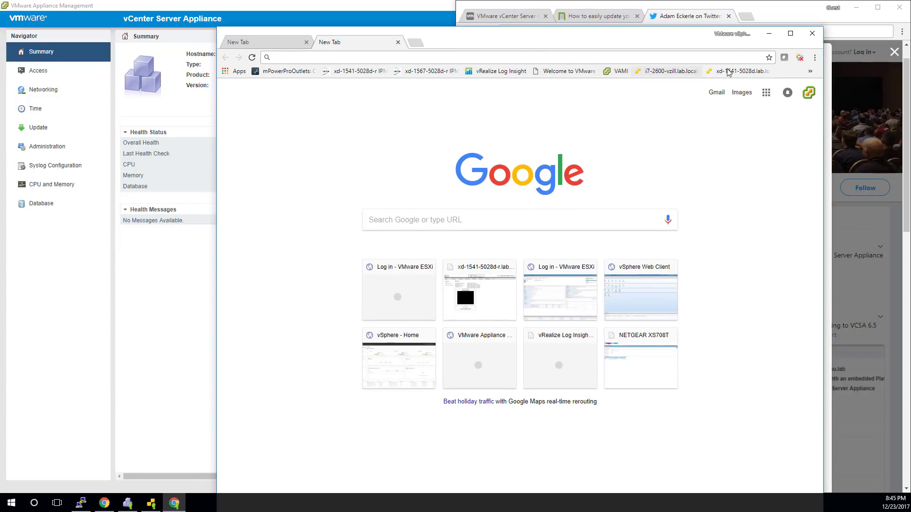
{"action": "left_click", "coordinate": [810, 71]}
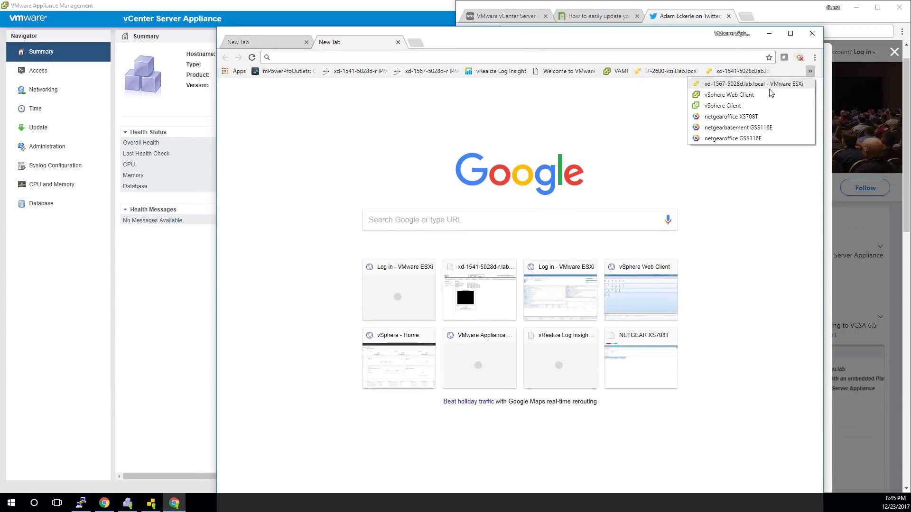
{"action": "left_click", "coordinate": [731, 105]}
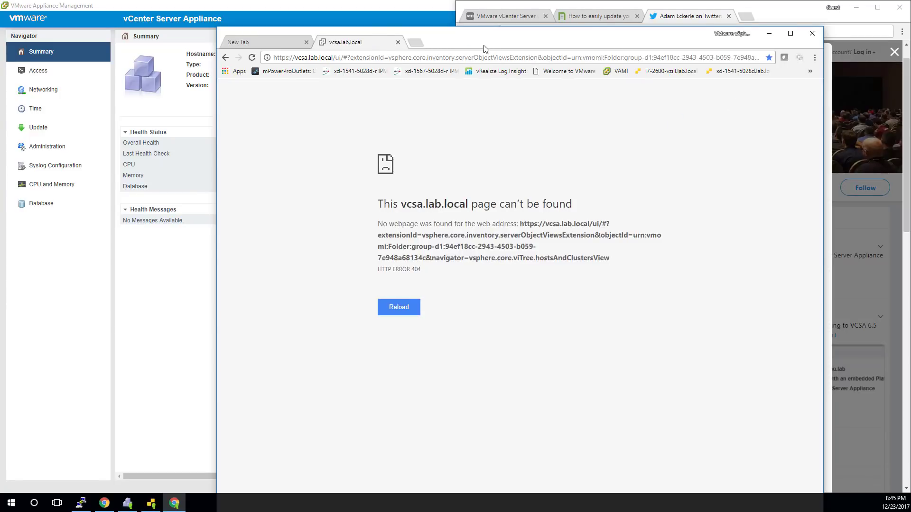
{"action": "key", "text": "alt+F4"}
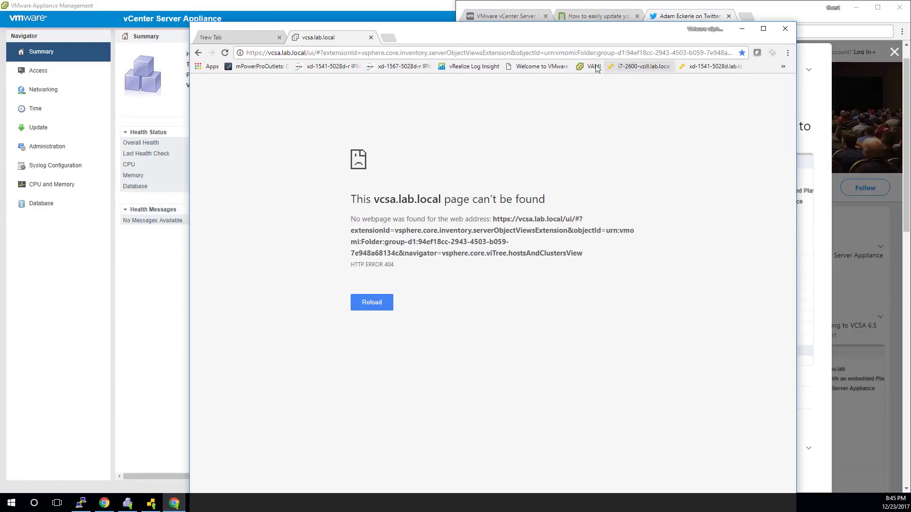
Load the bookmarked VAMI page in the new browser window and reposition the window so the tweet is partly visible.
{"action": "left_click", "coordinate": [541, 66]}
{"action": "left_click", "coordinate": [592, 66]}
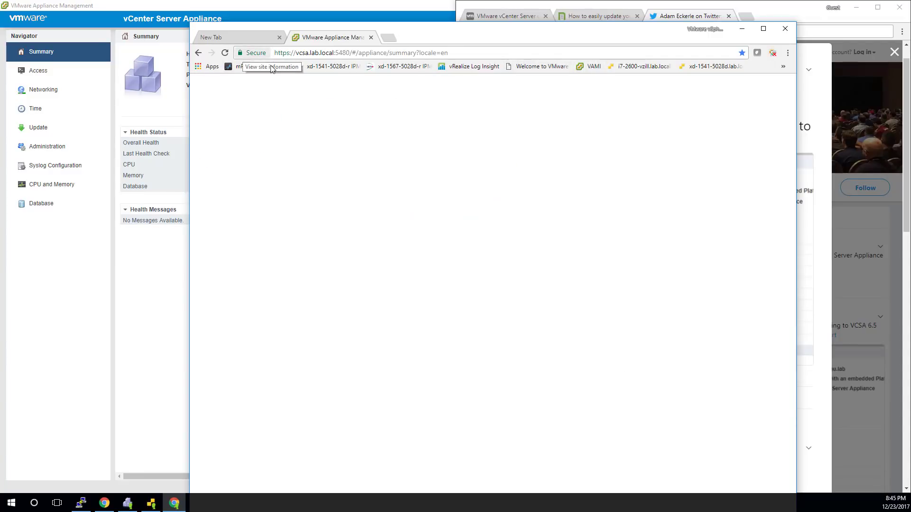
{"action": "left_click_drag", "start_coordinate": [471, 37], "coordinate": [447, 88]}
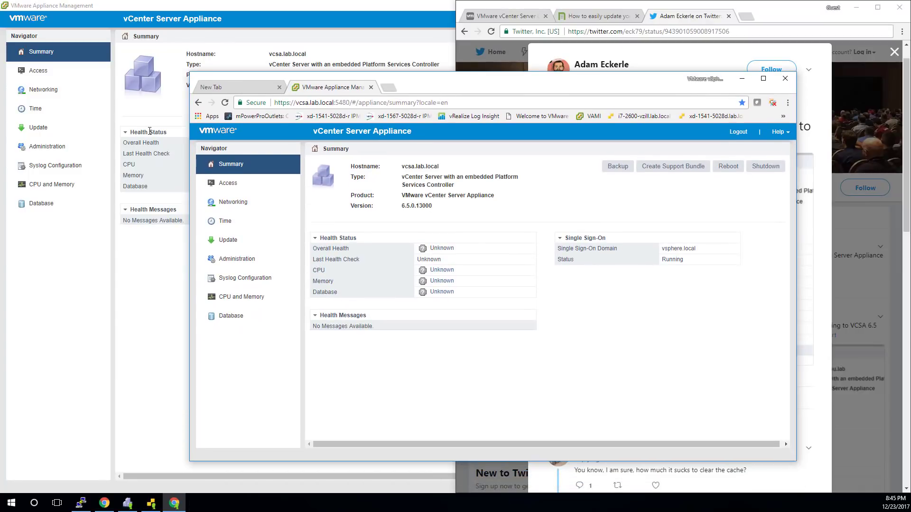
{"action": "left_click", "coordinate": [241, 109]}
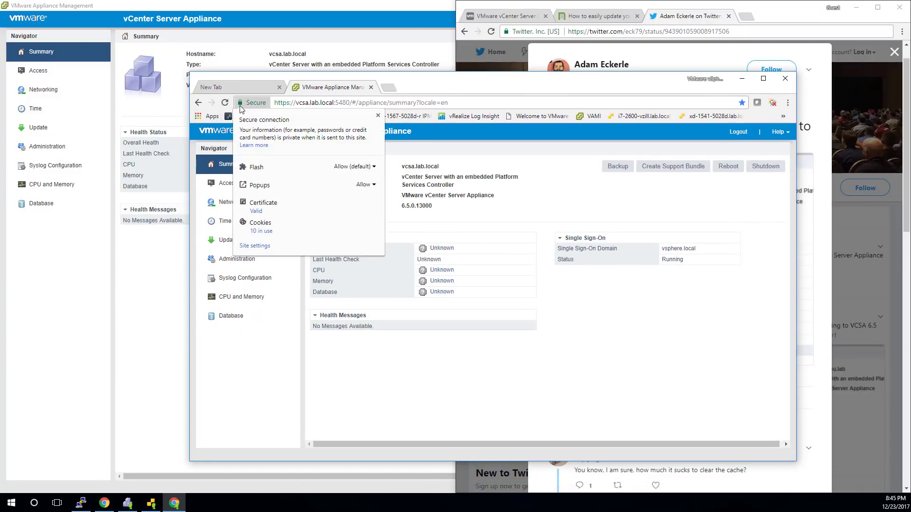
{"action": "left_click", "coordinate": [253, 246]}
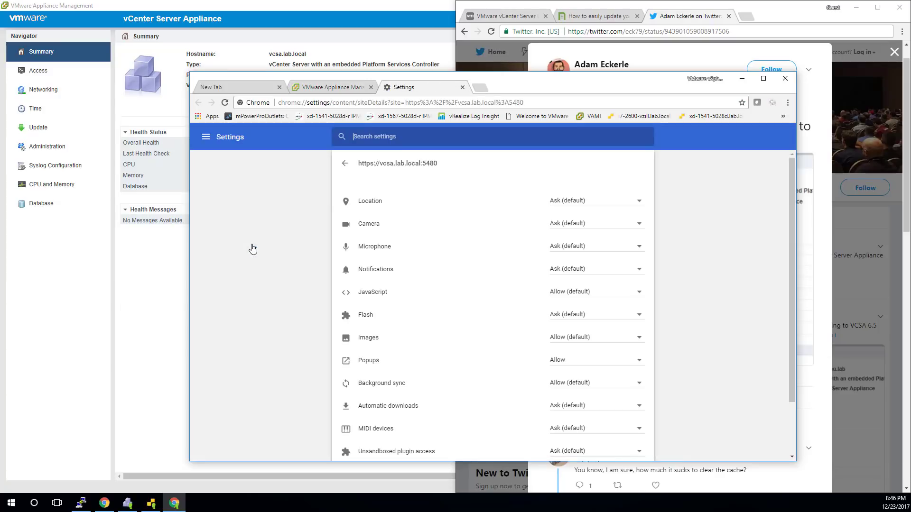
{"action": "scroll", "coordinate": [325, 334], "scroll_direction": "down", "scroll_amount": 2}
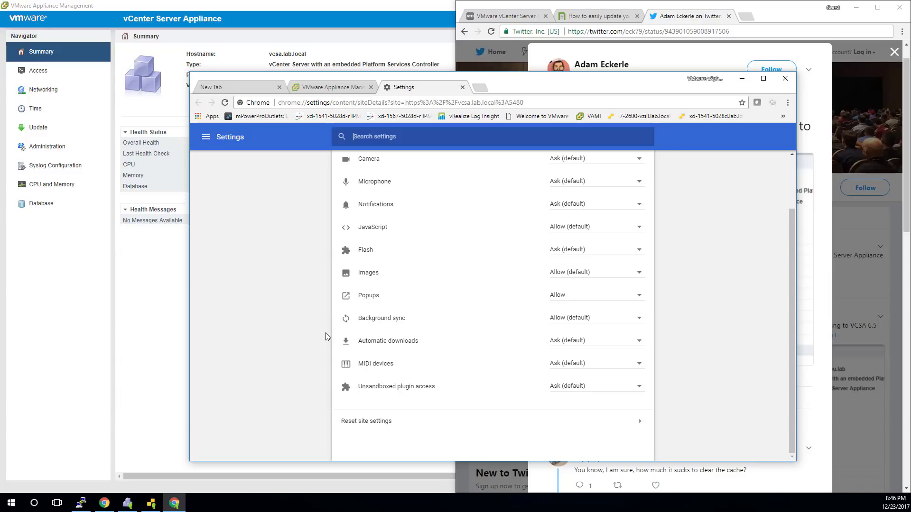
{"action": "scroll", "coordinate": [325, 332], "scroll_direction": "up", "scroll_amount": 2}
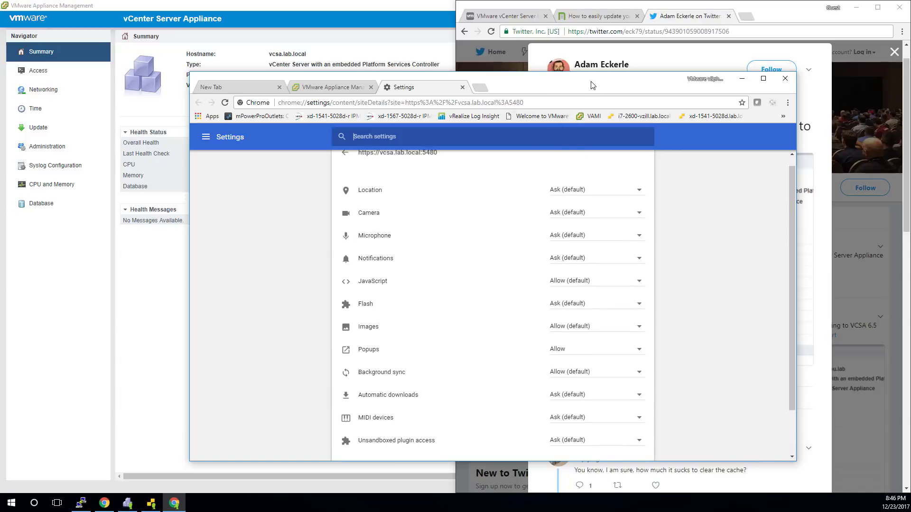
{"action": "key", "text": "super+Left"}
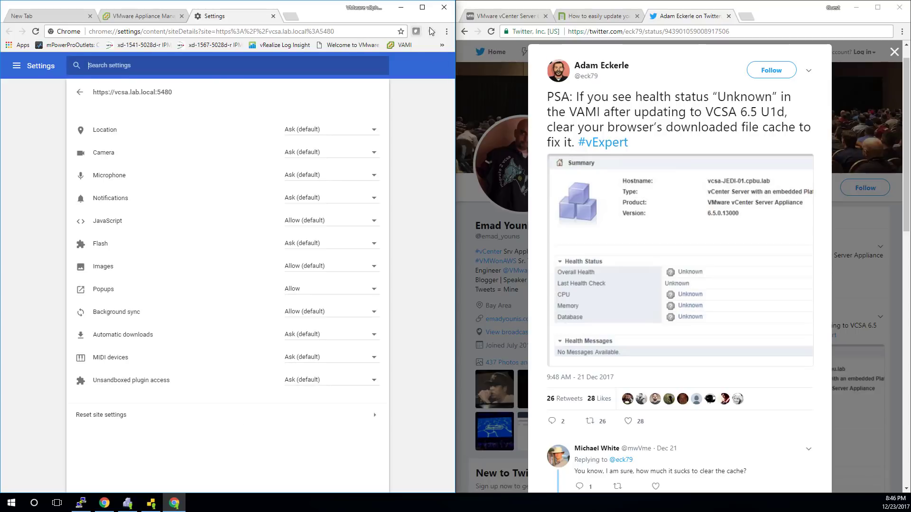
Search the web in a new tab for "clear downloaded file cache chrome".
{"action": "left_click", "coordinate": [446, 32]}
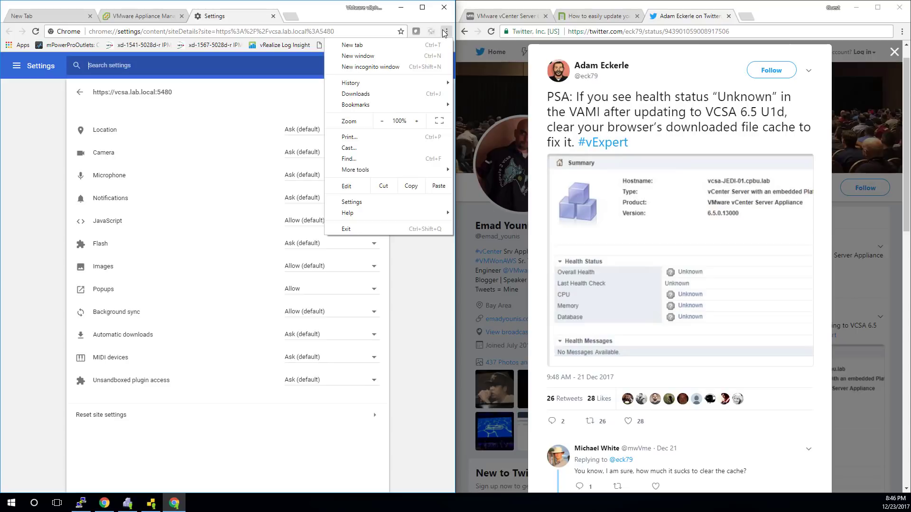
{"action": "left_click", "coordinate": [291, 17]}
{"action": "type", "text": "clear down"}
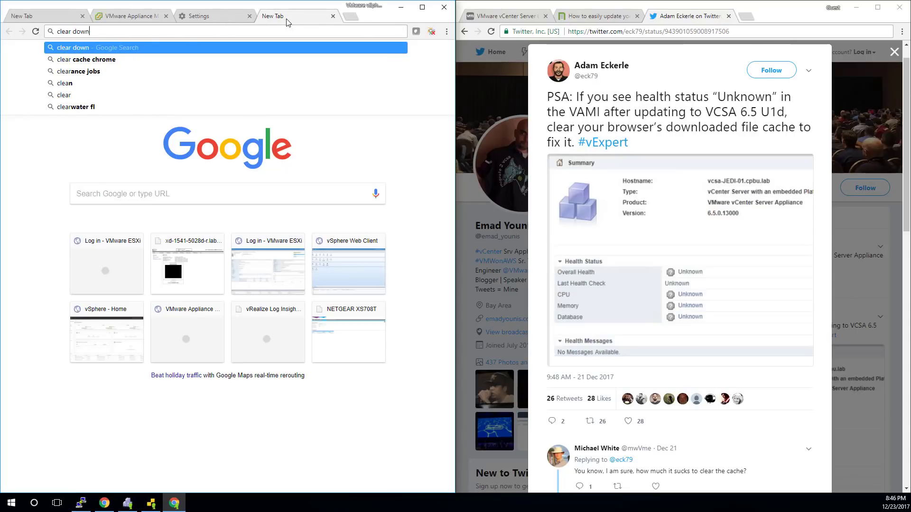
{"action": "type", "text": "loaded file cache"}
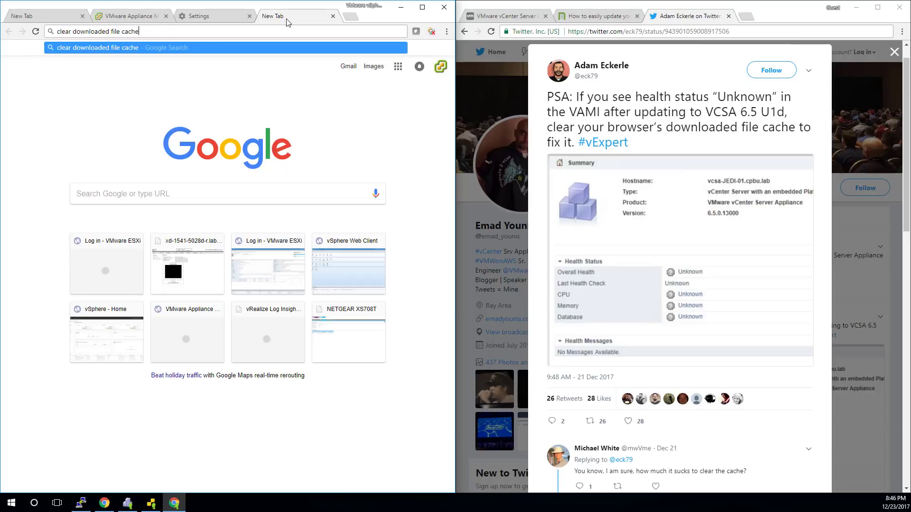
{"action": "type", "text": " chrome"}
{"action": "key", "text": "Return"}
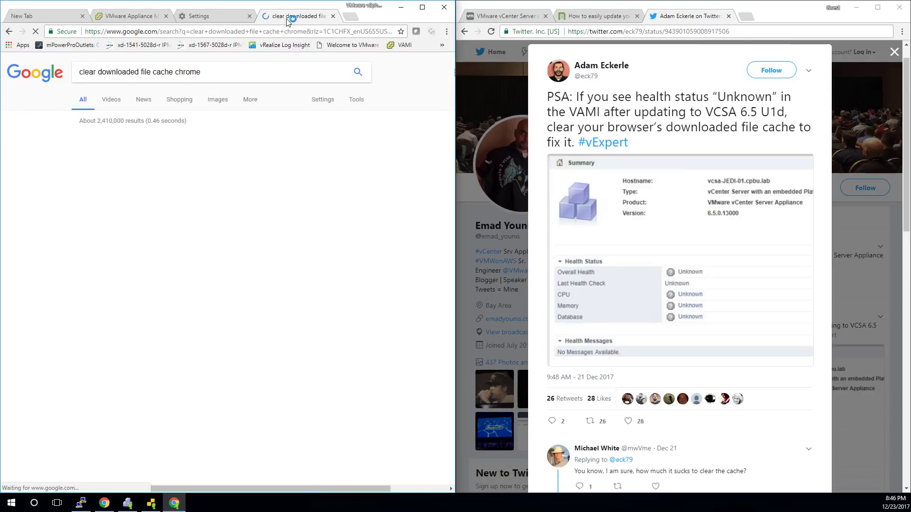
Read the replies under the health status tweet for details on which cache to clear.
{"action": "scroll", "coordinate": [625, 379], "scroll_direction": "down", "scroll_amount": 2}
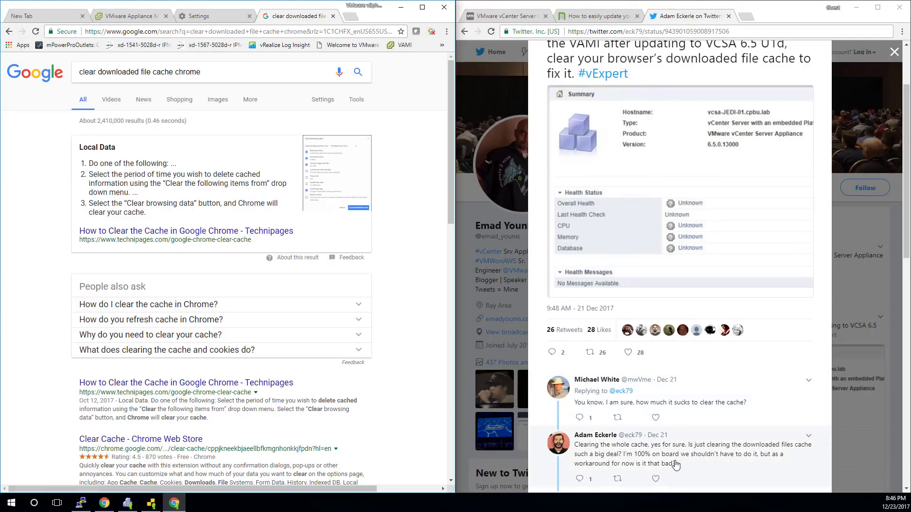
{"action": "scroll", "coordinate": [678, 464], "scroll_direction": "down", "scroll_amount": 5}
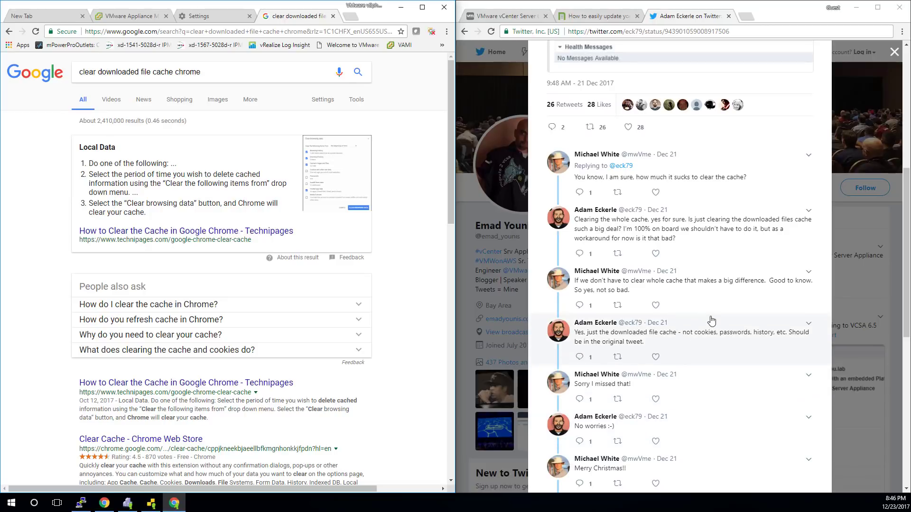
{"action": "scroll", "coordinate": [711, 321], "scroll_direction": "down", "scroll_amount": 1}
{"action": "scroll", "coordinate": [711, 320], "scroll_direction": "down", "scroll_amount": 5}
{"action": "scroll", "coordinate": [712, 321], "scroll_direction": "up", "scroll_amount": 12}
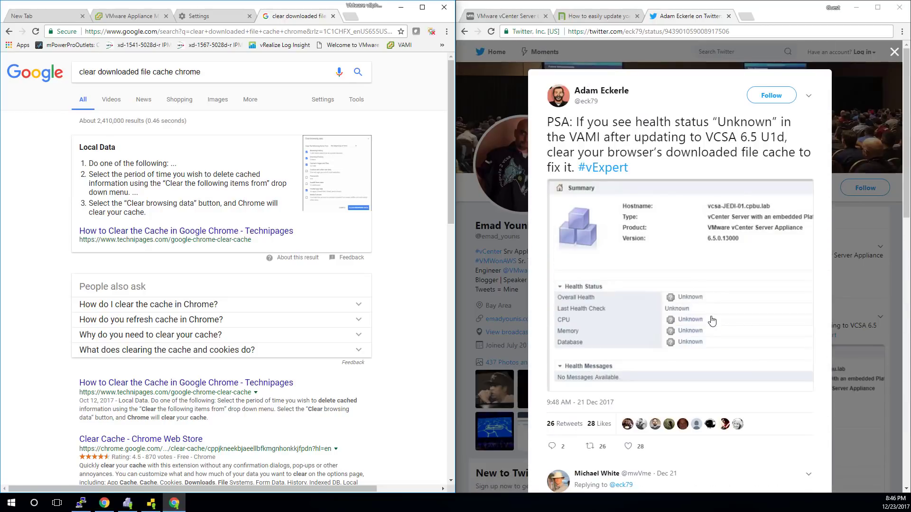
Open the Technipages article "How to Clear the Cache in Google Chrome" and read its instructions.
{"action": "left_click", "coordinate": [229, 232]}
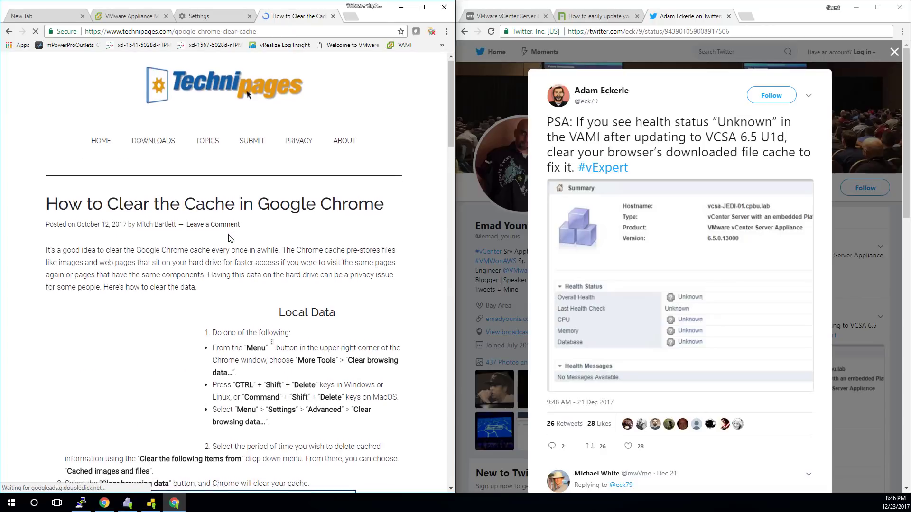
{"action": "scroll", "coordinate": [235, 249], "scroll_direction": "down", "scroll_amount": 5}
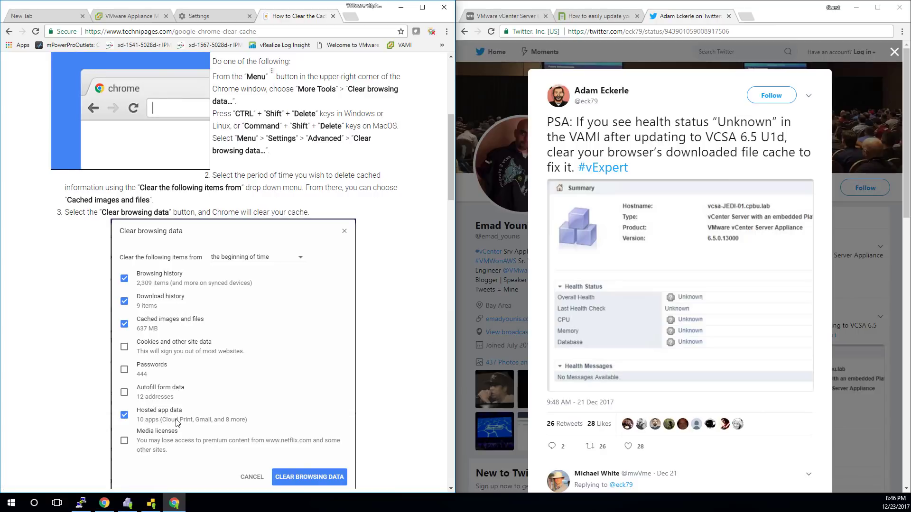
{"action": "scroll", "coordinate": [168, 438], "scroll_direction": "down", "scroll_amount": 4}
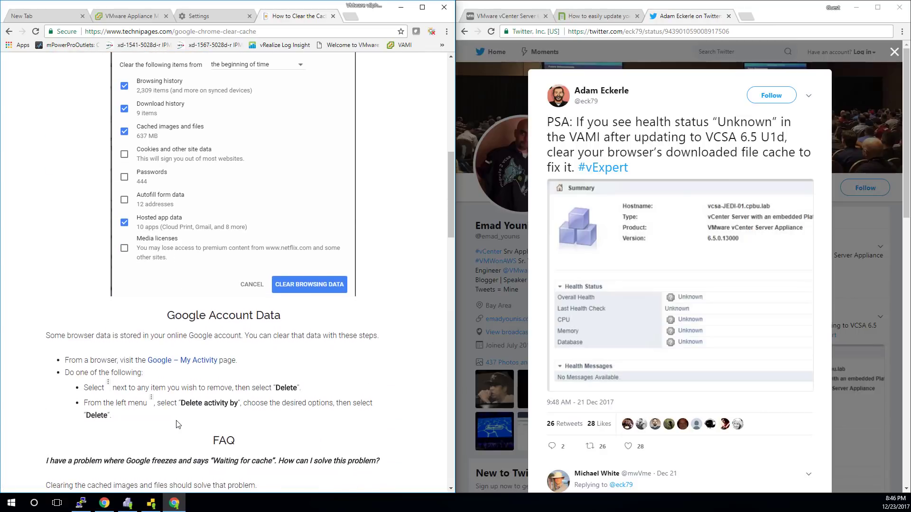
{"action": "scroll", "coordinate": [178, 424], "scroll_direction": "down", "scroll_amount": 2}
{"action": "scroll", "coordinate": [179, 392], "scroll_direction": "down", "scroll_amount": 2}
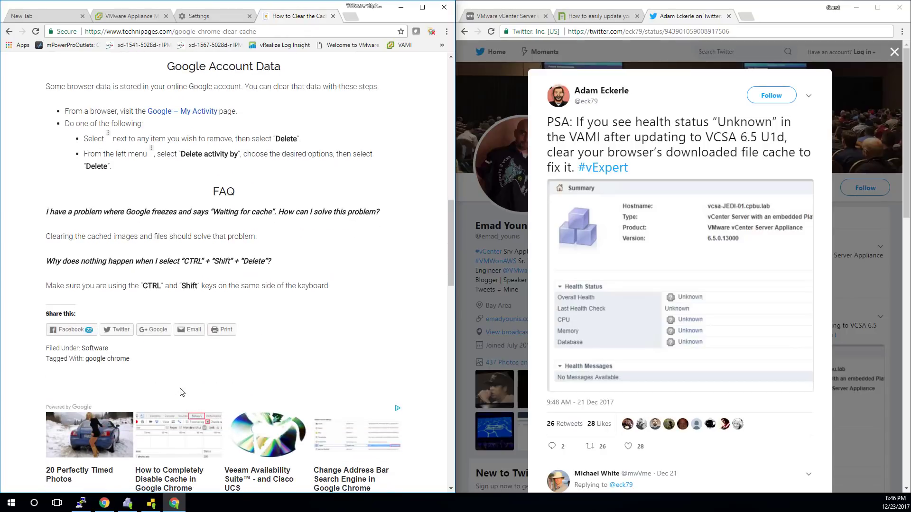
{"action": "scroll", "coordinate": [180, 392], "scroll_direction": "up", "scroll_amount": 10}
{"action": "left_click", "coordinate": [180, 20]}
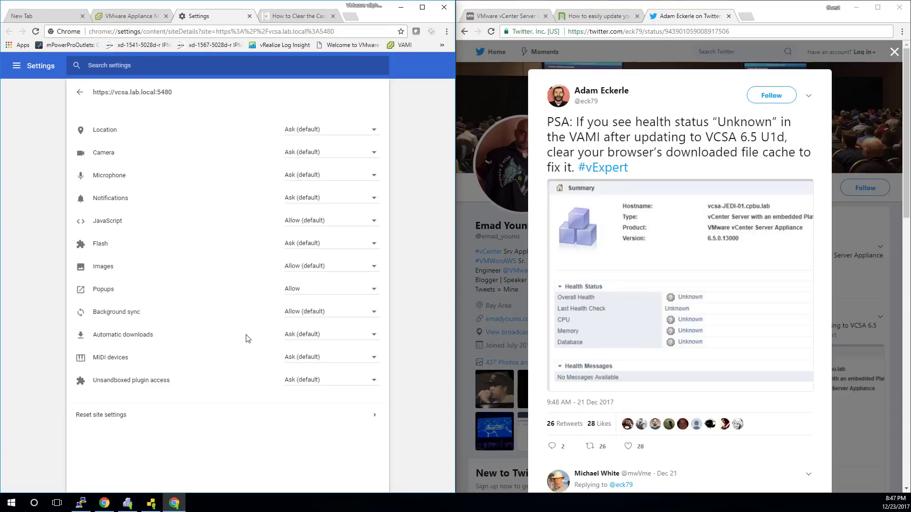
{"action": "left_click", "coordinate": [374, 419]}
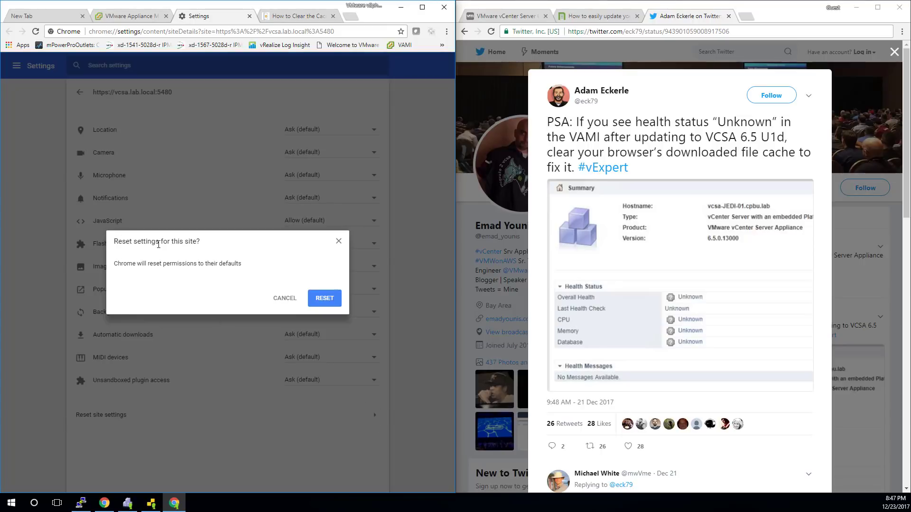
{"action": "left_click", "coordinate": [284, 299]}
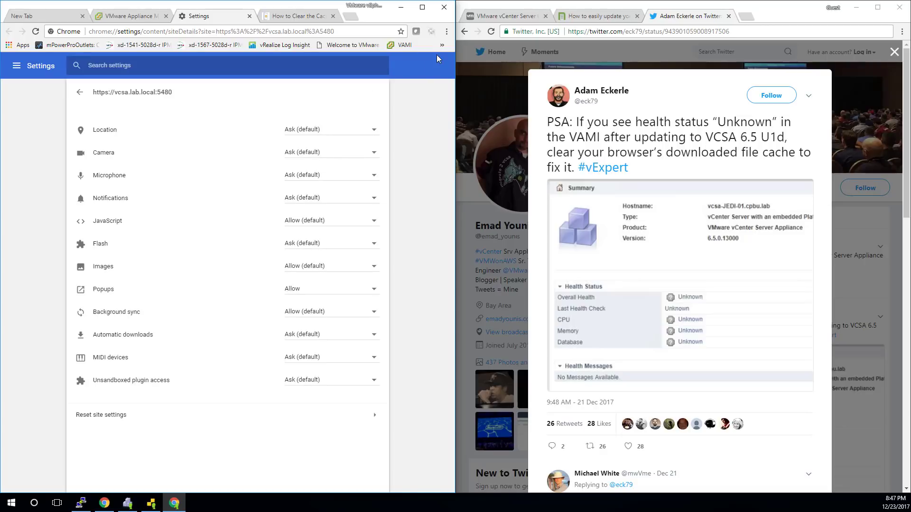
Open the list of all cookies and site data from the browser's advanced content settings.
{"action": "left_click", "coordinate": [447, 32]}
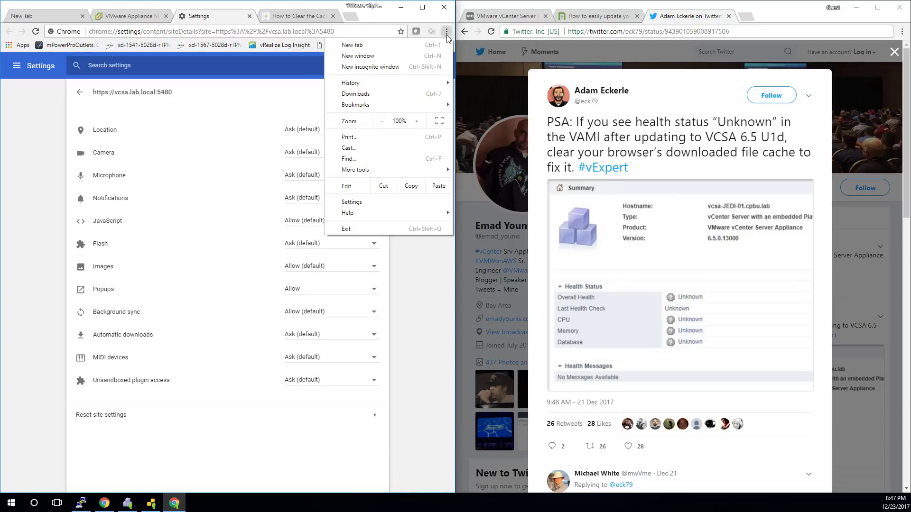
{"action": "left_click", "coordinate": [369, 203]}
{"action": "scroll", "coordinate": [198, 394], "scroll_direction": "down", "scroll_amount": 4}
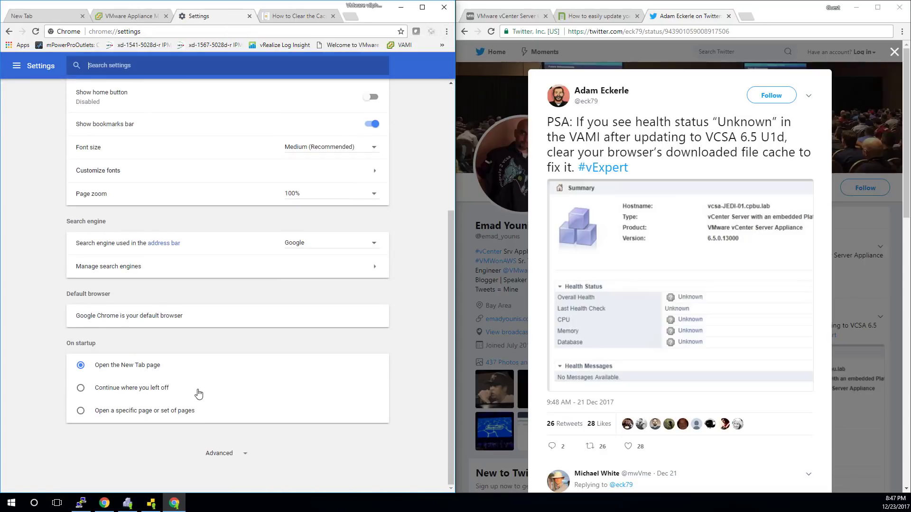
{"action": "left_click", "coordinate": [216, 454]}
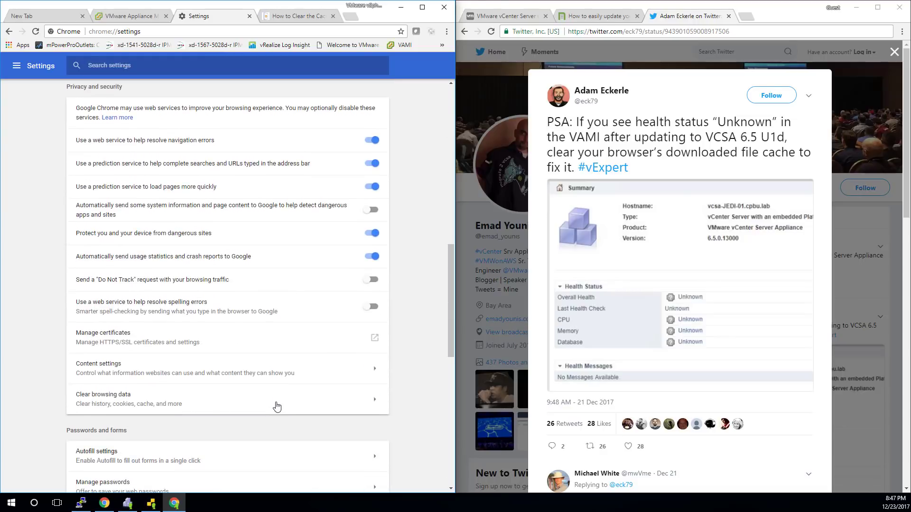
{"action": "left_click", "coordinate": [224, 374]}
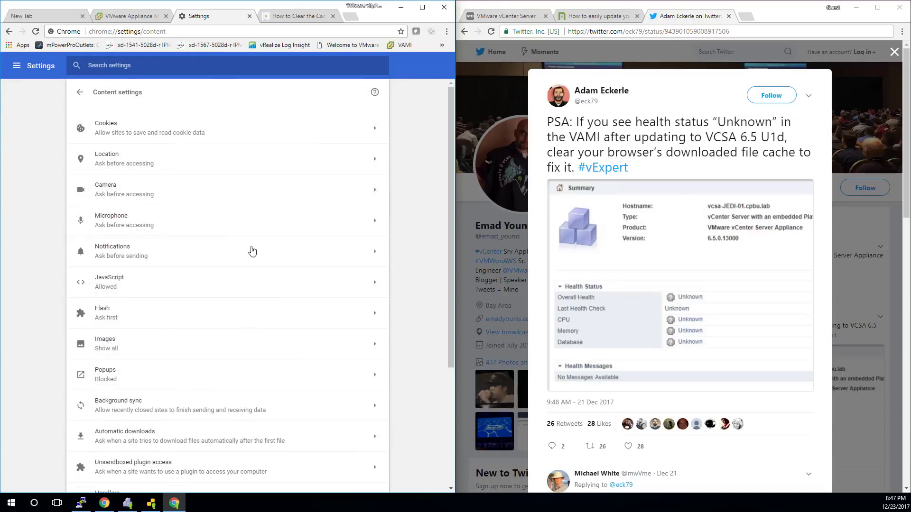
{"action": "left_click", "coordinate": [250, 139]}
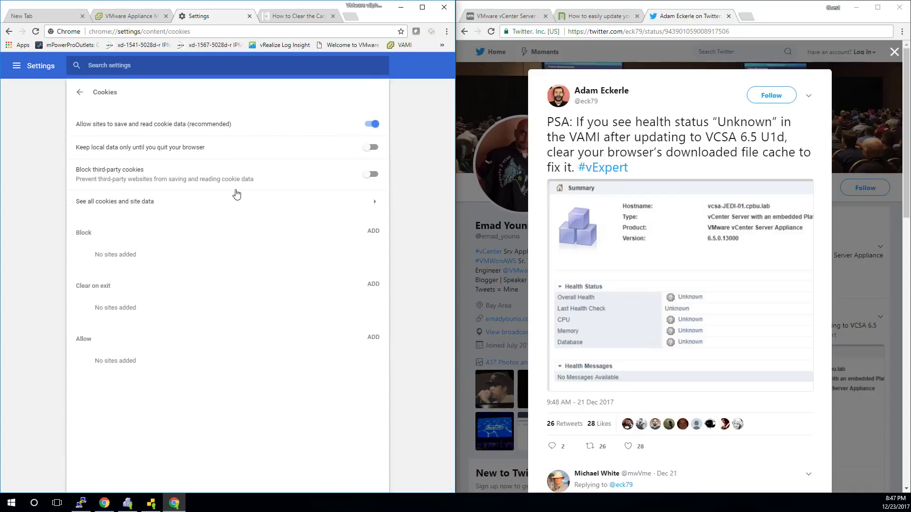
{"action": "left_click", "coordinate": [374, 201]}
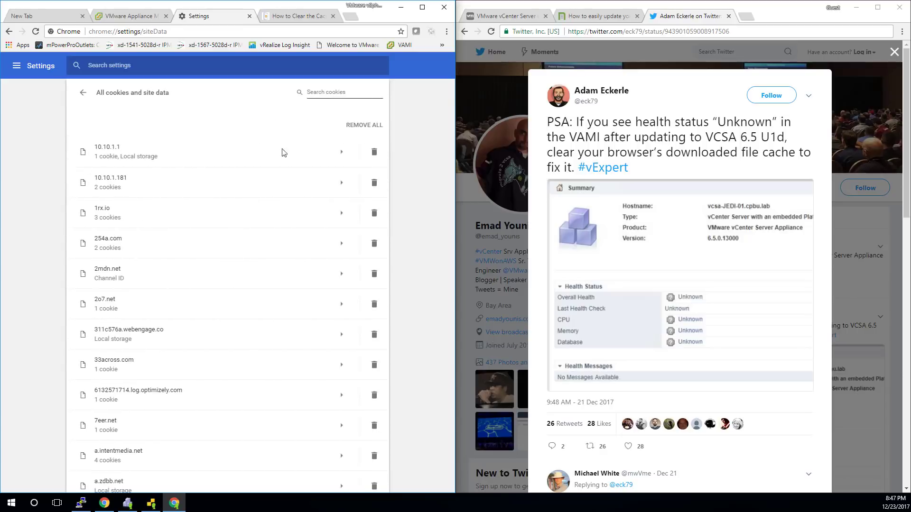
Filter the stored site data by "vcsa" and open the locally stored data of vcsa.lab.local.
{"action": "left_click", "coordinate": [338, 93]}
{"action": "type", "text": "vcs"}
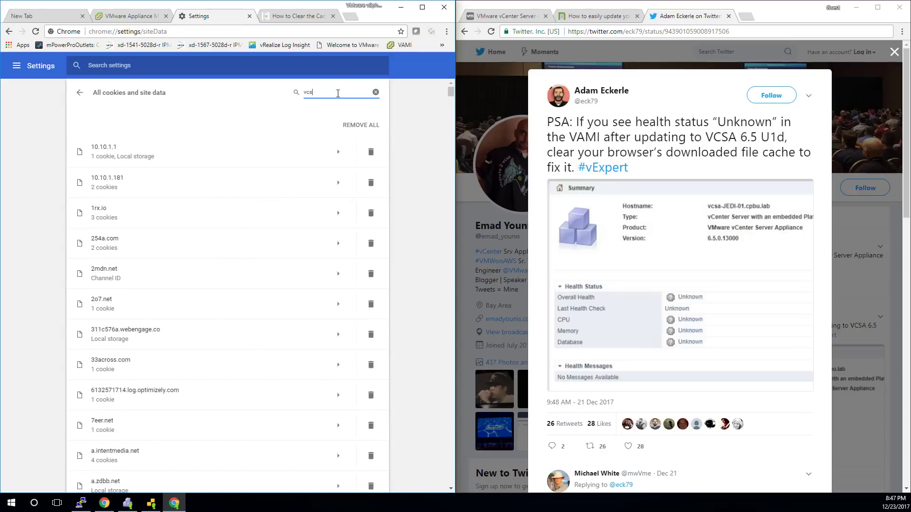
{"action": "type", "text": "a"}
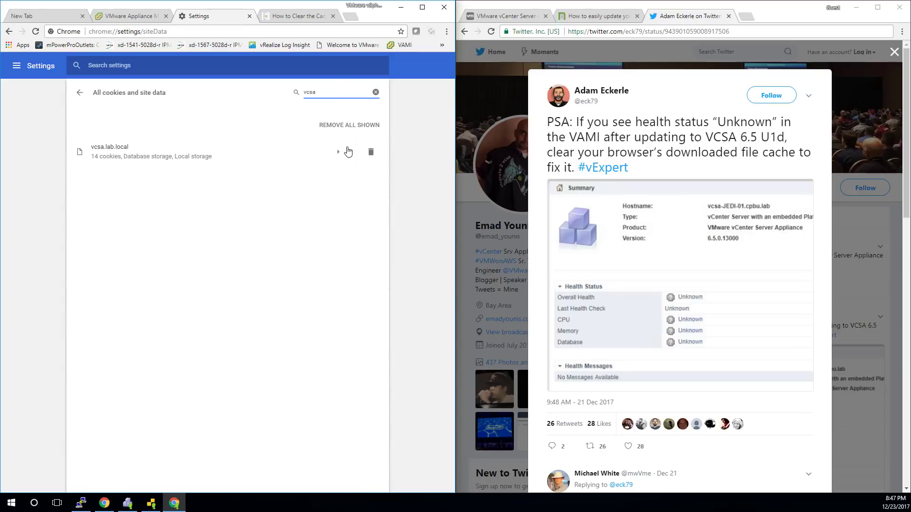
{"action": "left_click", "coordinate": [334, 152]}
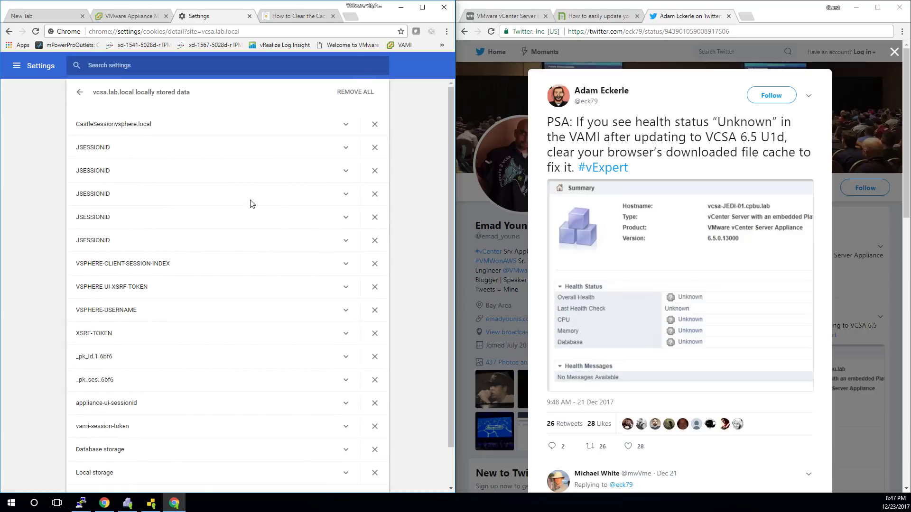
Inspect the vami-session-token cookie of vcsa.lab.local and delete it.
{"action": "scroll", "coordinate": [252, 204], "scroll_direction": "down", "scroll_amount": 2}
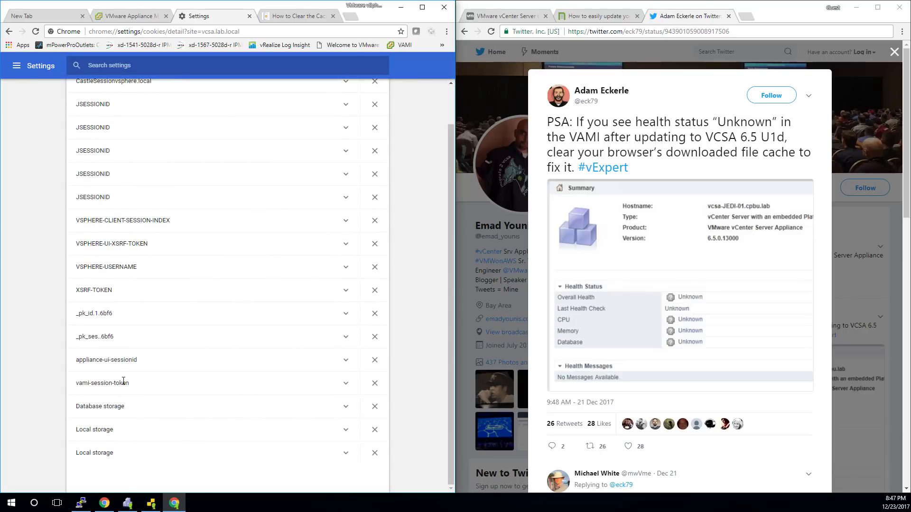
{"action": "left_click", "coordinate": [346, 389]}
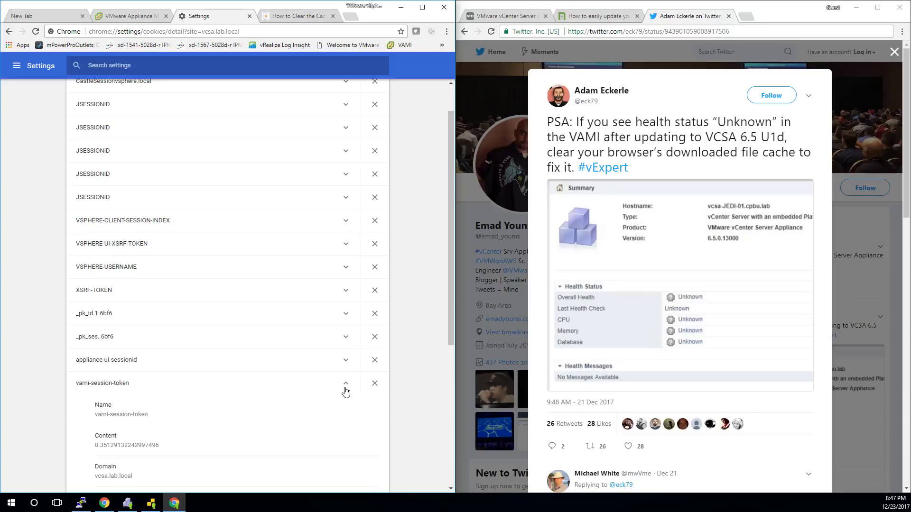
{"action": "scroll", "coordinate": [346, 389], "scroll_direction": "down", "scroll_amount": 2}
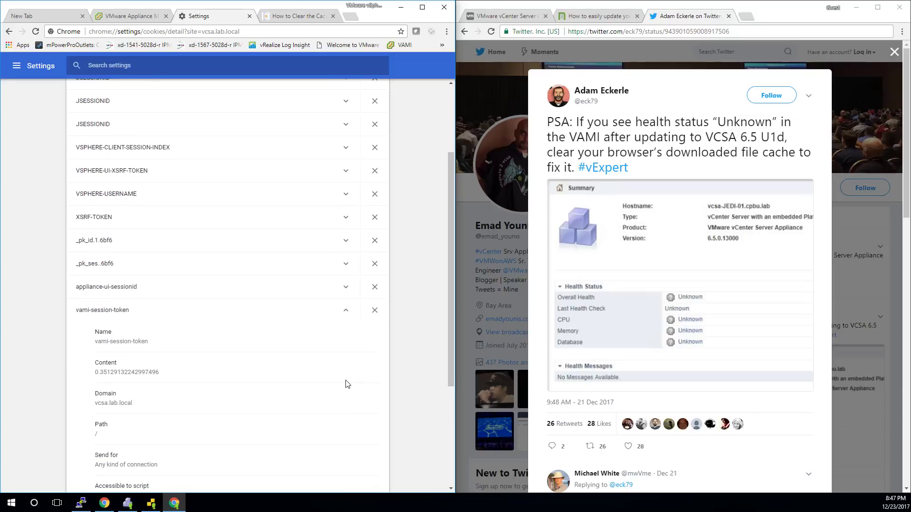
{"action": "left_click", "coordinate": [375, 311]}
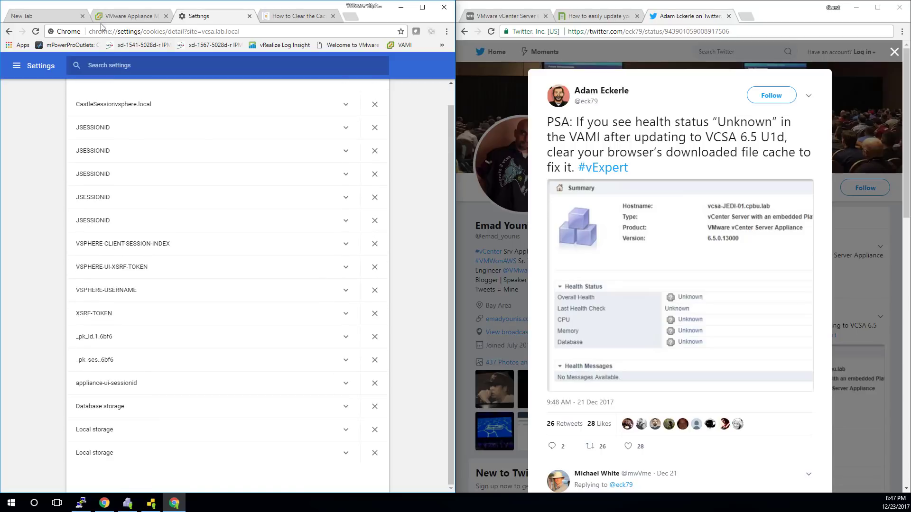
Log in again in the VMware Appliance Management window, snapped beside the browser, and recheck the health status on the Summary page.
{"action": "left_click_drag", "start_coordinate": [276, 3], "coordinate": [601, 51]}
{"action": "left_click", "coordinate": [198, 104]}
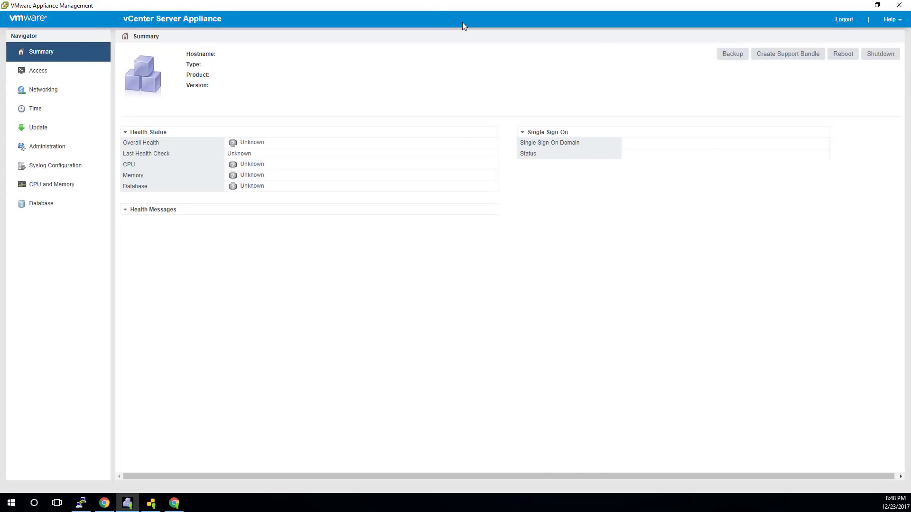
{"action": "key", "text": "super+Left"}
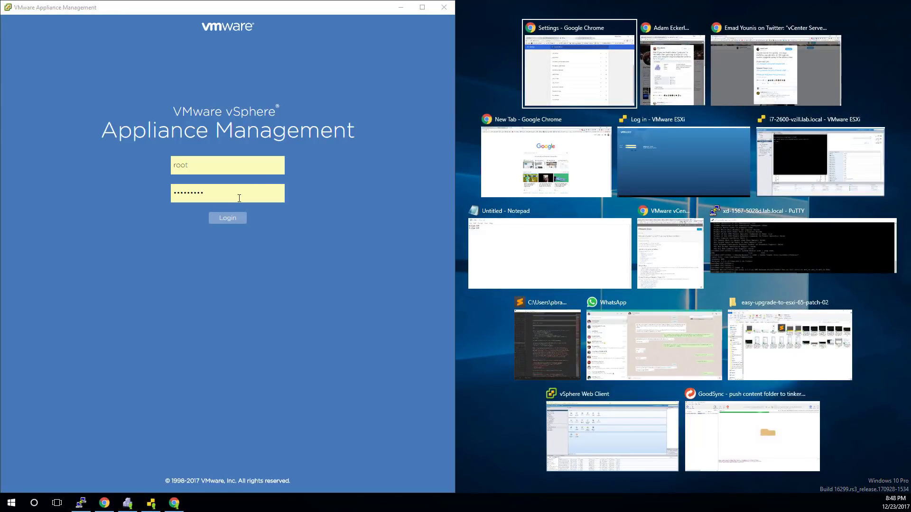
{"action": "left_click", "coordinate": [229, 218]}
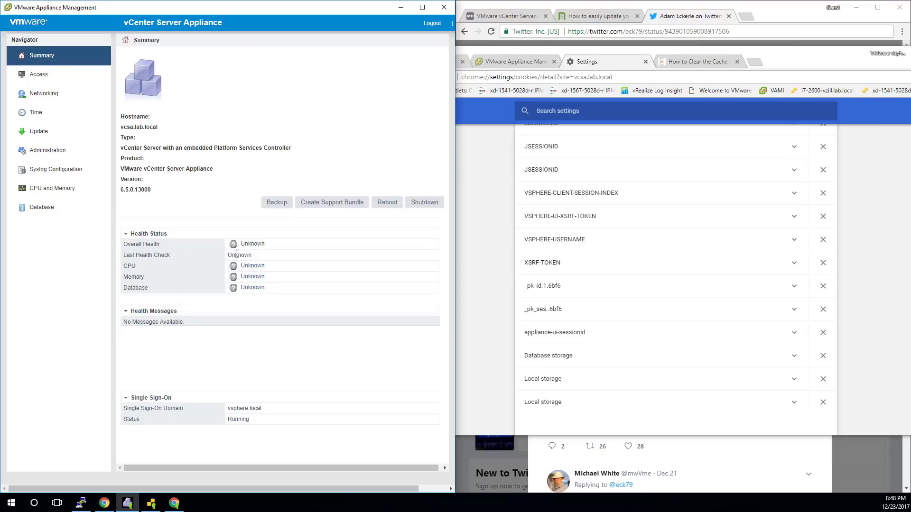
{"action": "left_click", "coordinate": [39, 74]}
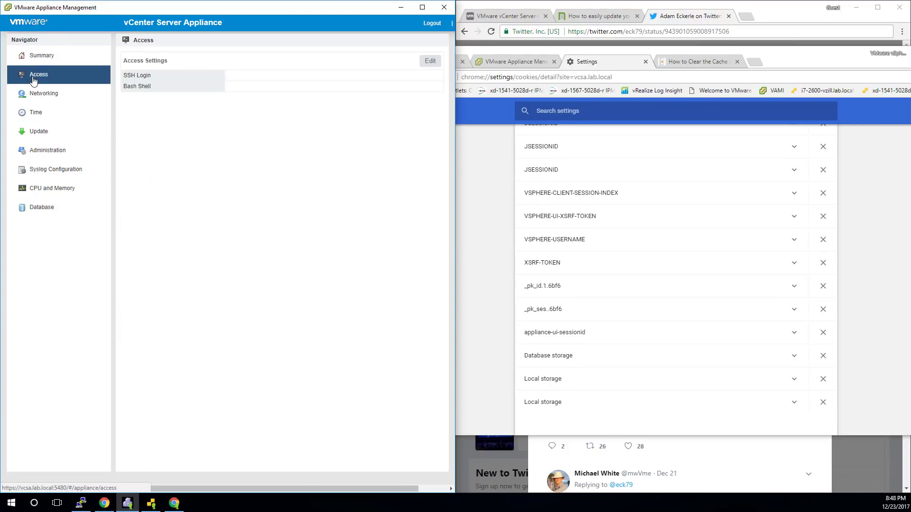
{"action": "left_click", "coordinate": [41, 57]}
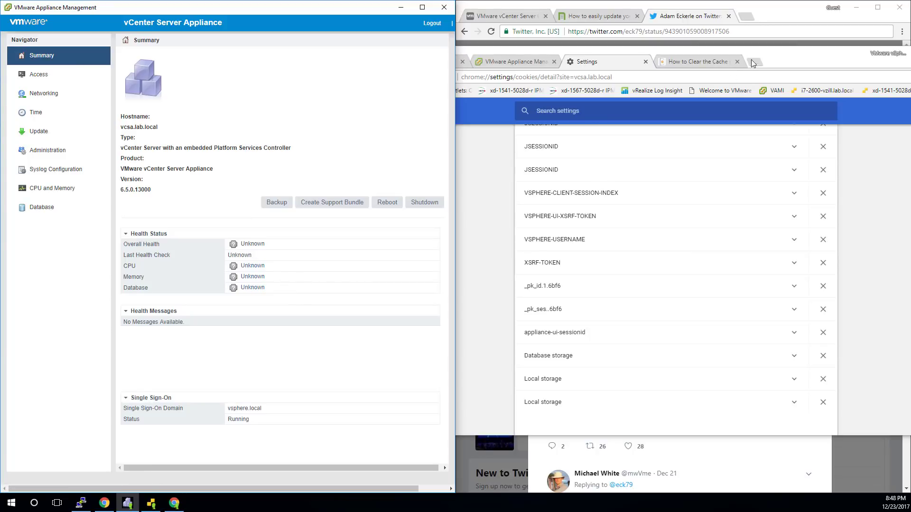
Bring the browser's settings window forward and delete both Local storage entries of vcsa.lab.local.
{"action": "left_click", "coordinate": [774, 61]}
{"action": "left_click_drag", "start_coordinate": [796, 57], "coordinate": [688, 117]}
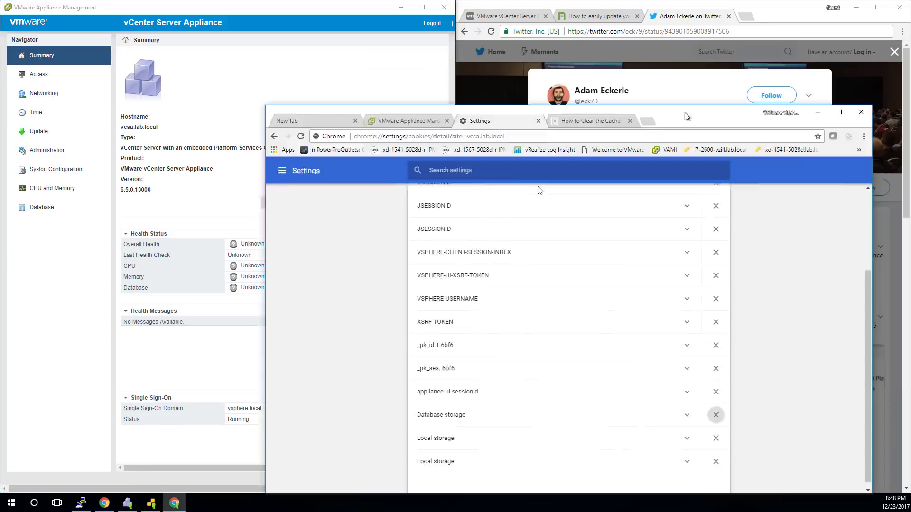
{"action": "key", "text": "super+Down"}
{"action": "left_click_drag", "start_coordinate": [216, 511], "coordinate": [589, 60]}
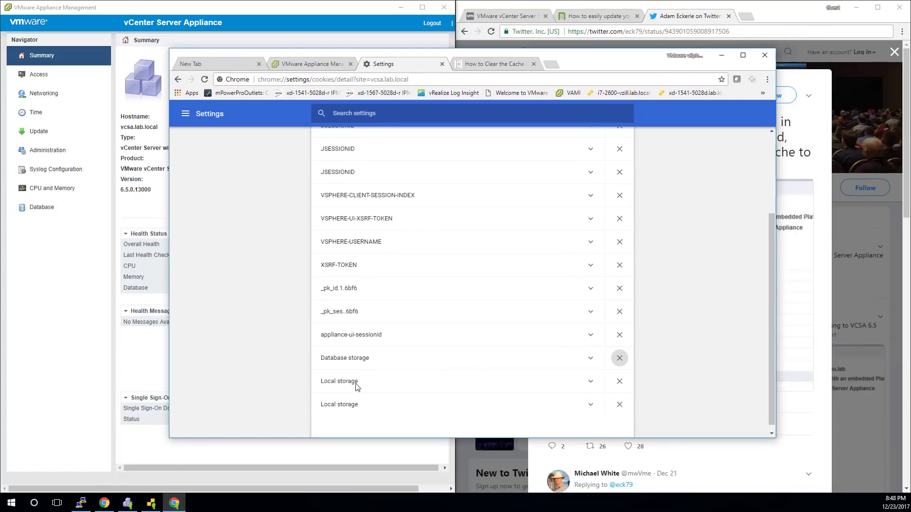
{"action": "scroll", "coordinate": [364, 387], "scroll_direction": "up", "scroll_amount": 2}
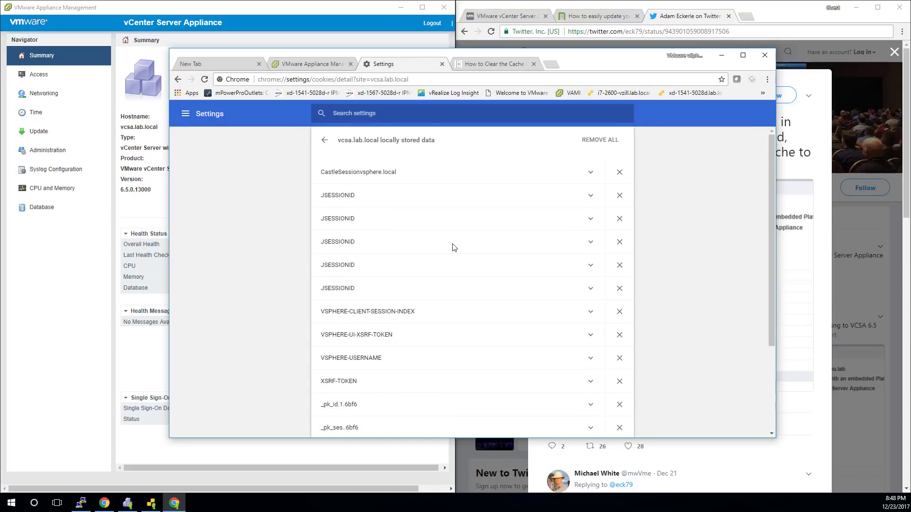
{"action": "scroll", "coordinate": [452, 246], "scroll_direction": "down", "scroll_amount": 2}
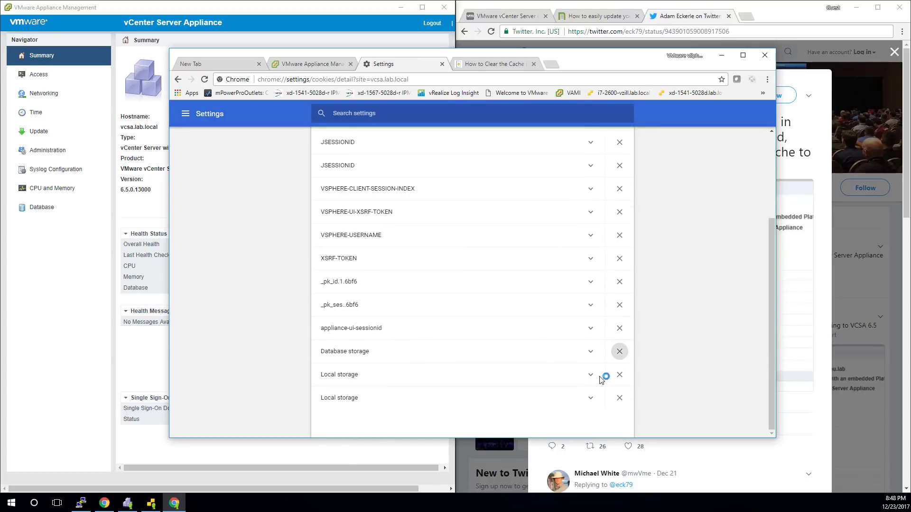
{"action": "left_click", "coordinate": [618, 375]}
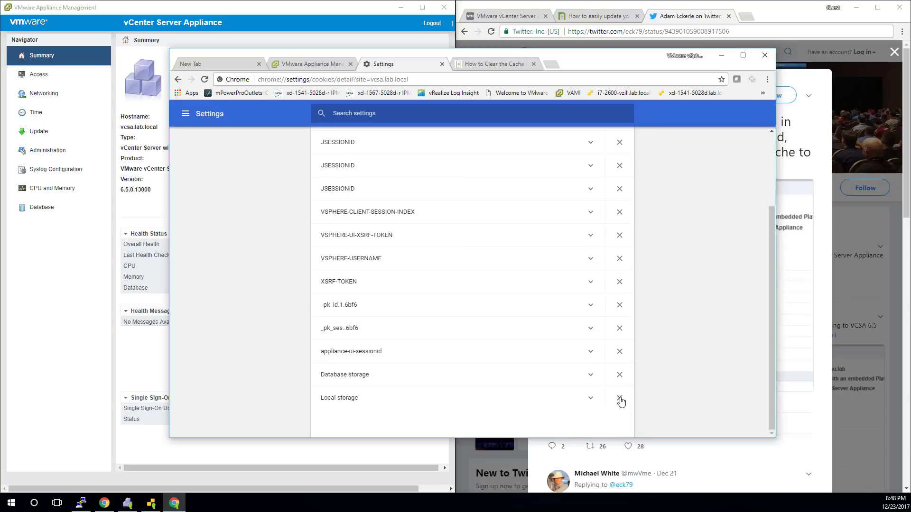
{"action": "left_click", "coordinate": [619, 398]}
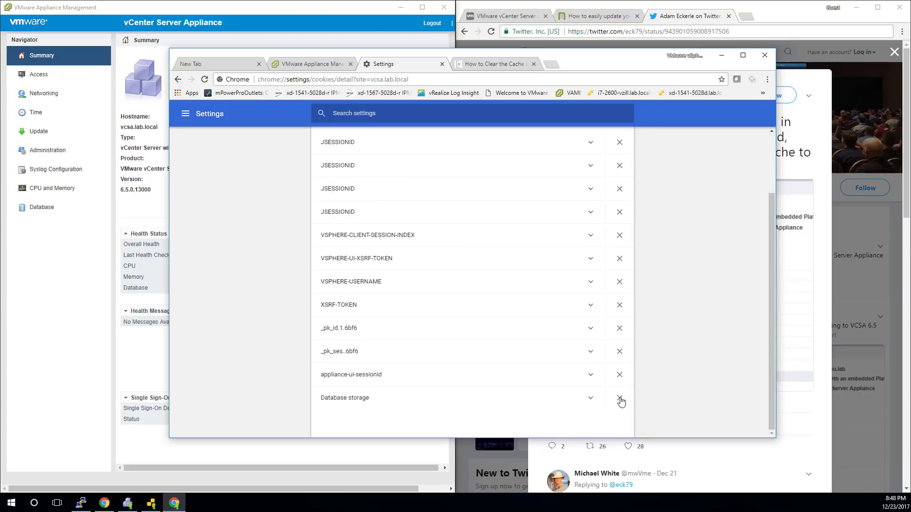
Reload the VMware Appliance Management page, then log out and back in to recheck the health status.
{"action": "left_click", "coordinate": [722, 55]}
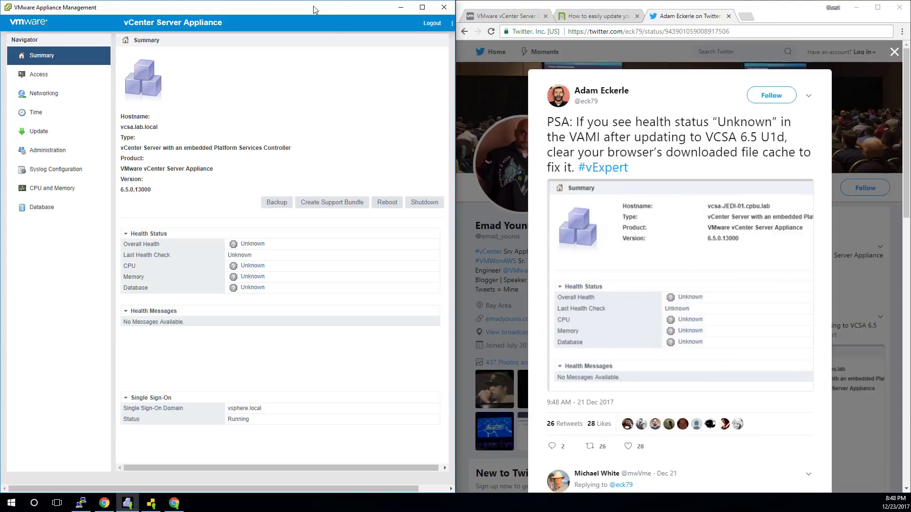
{"action": "key", "text": "F5"}
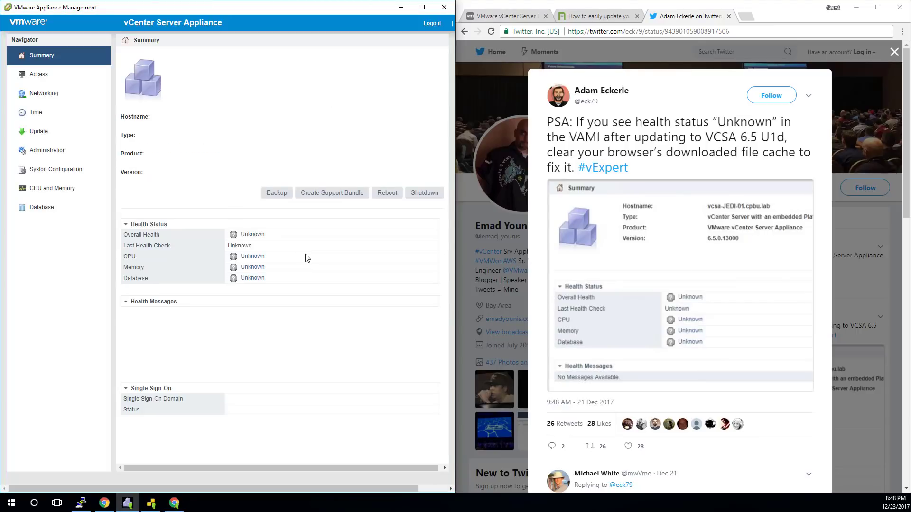
{"action": "left_click", "coordinate": [429, 24]}
{"action": "left_click", "coordinate": [239, 218]}
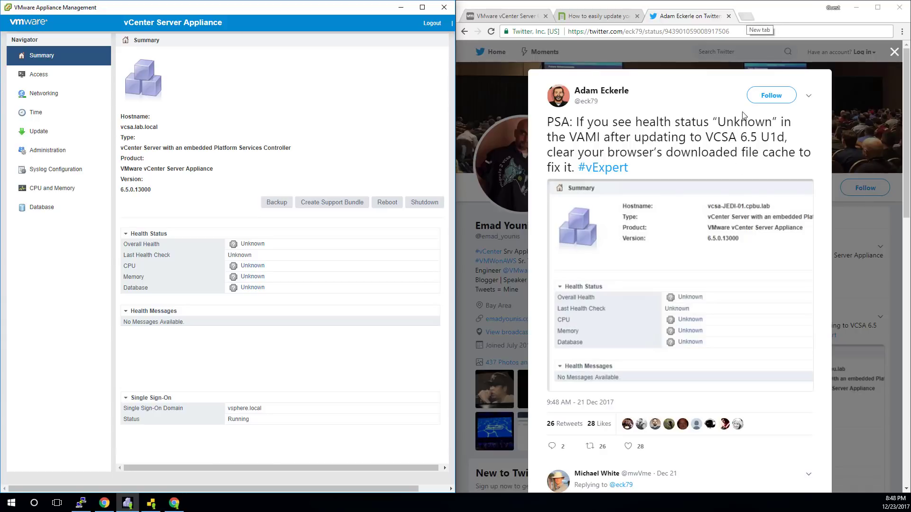
Reread the health status tweet, look for a cache option in the guest browser's settings, and close the settings tab.
{"action": "scroll", "coordinate": [728, 215], "scroll_direction": "down", "scroll_amount": 7}
{"action": "scroll", "coordinate": [729, 215], "scroll_direction": "up", "scroll_amount": 7}
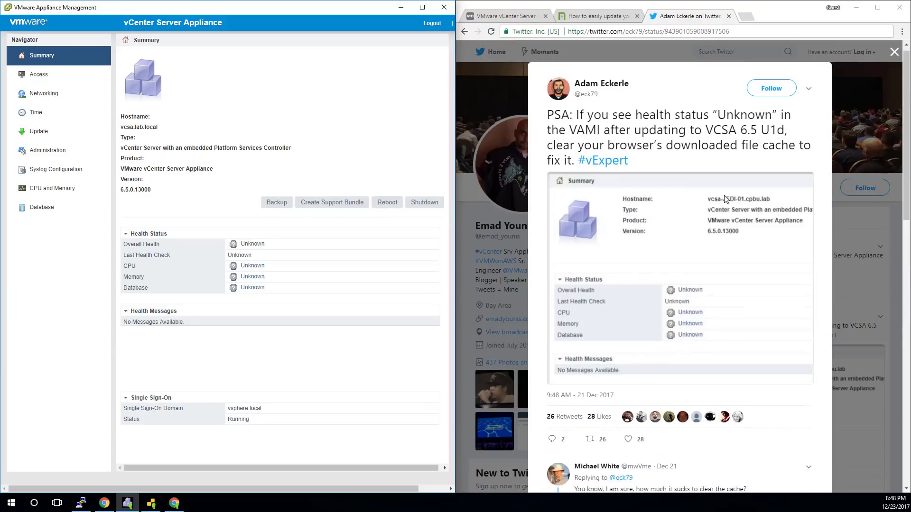
{"action": "left_click", "coordinate": [748, 18]}
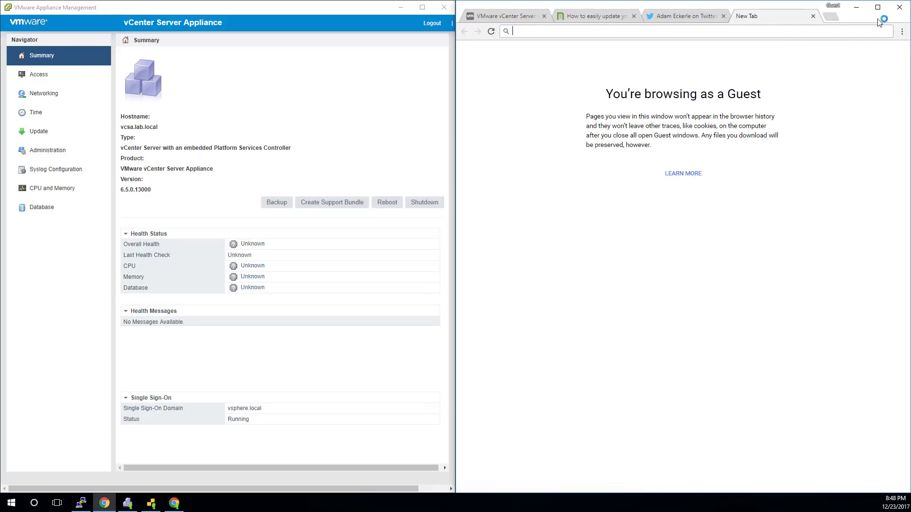
{"action": "left_click", "coordinate": [902, 32]}
{"action": "left_click", "coordinate": [813, 161]}
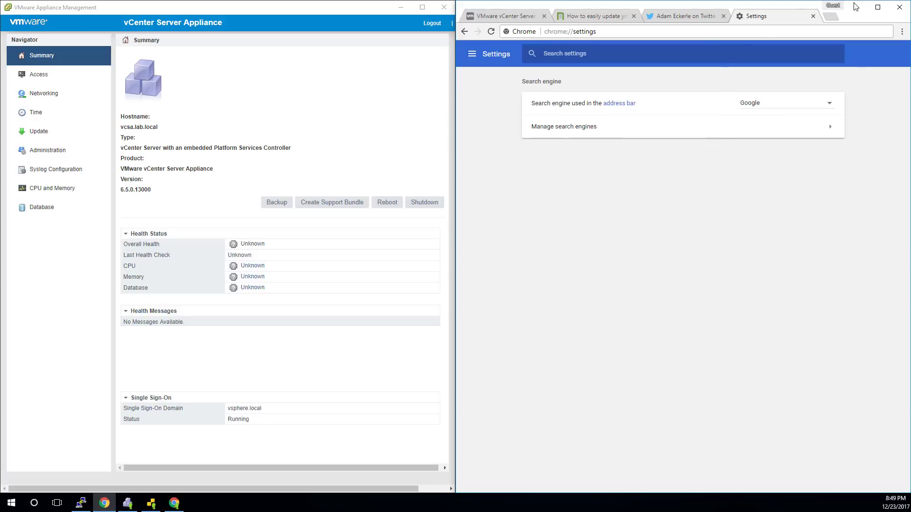
{"action": "left_click", "coordinate": [813, 18]}
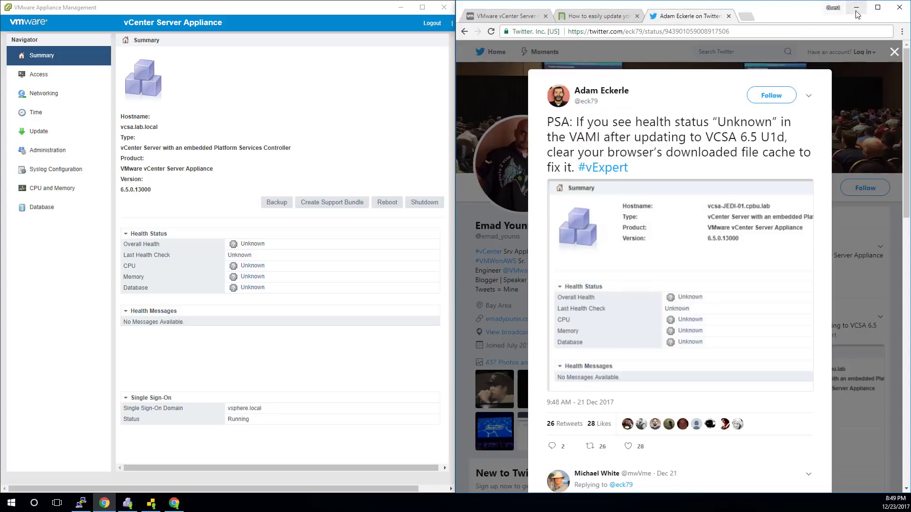
Put away the tweet and standalone Appliance Management windows, and show the VMware Appliance Management tab in the regular Chrome window.
{"action": "key", "text": "alt+F4"}
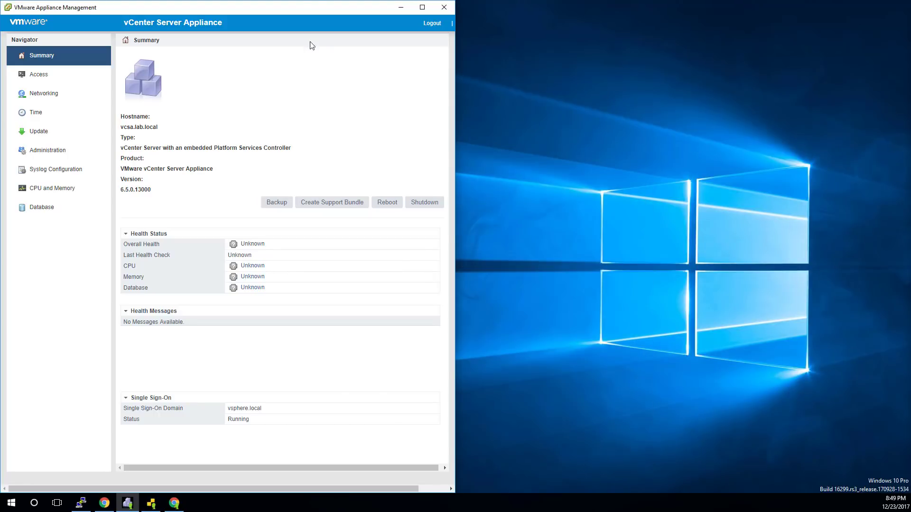
{"action": "left_click", "coordinate": [444, 7]}
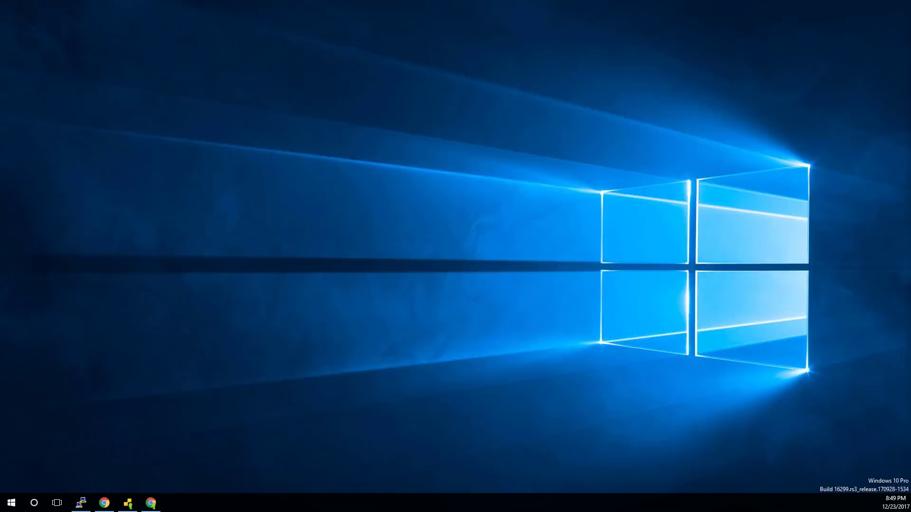
{"action": "key", "text": "alt+Tab"}
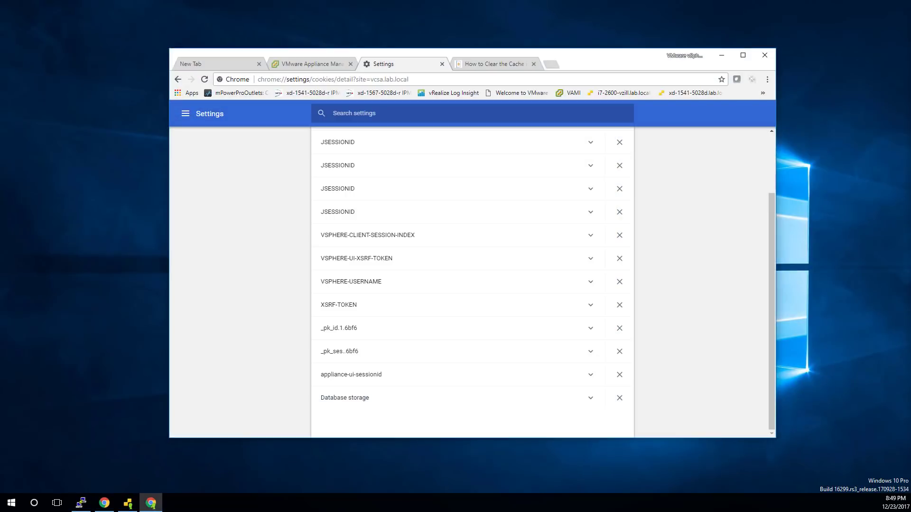
{"action": "left_click", "coordinate": [302, 62]}
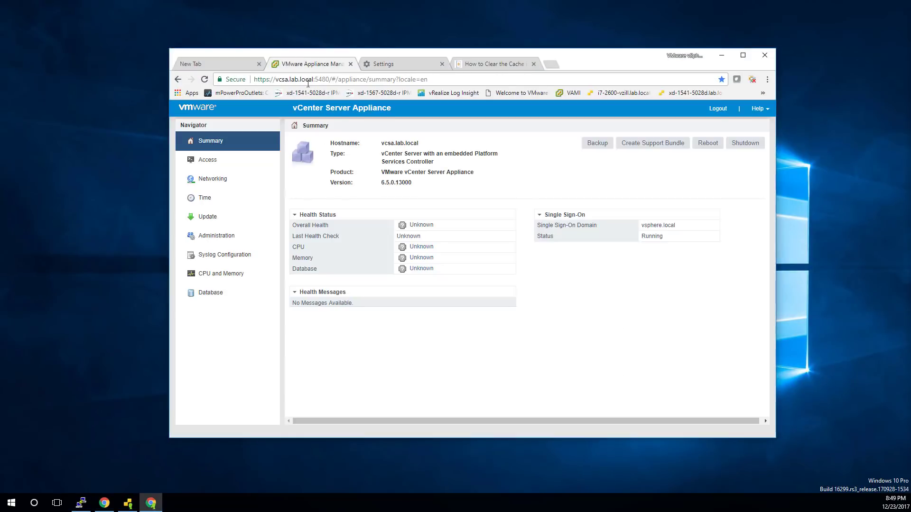
Close the New Tab page, reload the VMware Appliance Management page, and maximize the browser window.
{"action": "left_click", "coordinate": [391, 62]}
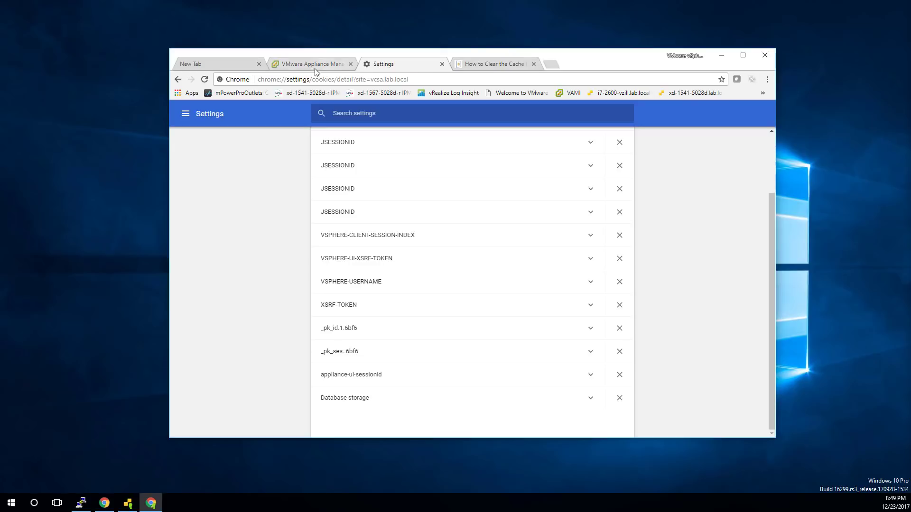
{"action": "left_click", "coordinate": [309, 64]}
{"action": "left_click", "coordinate": [258, 63]}
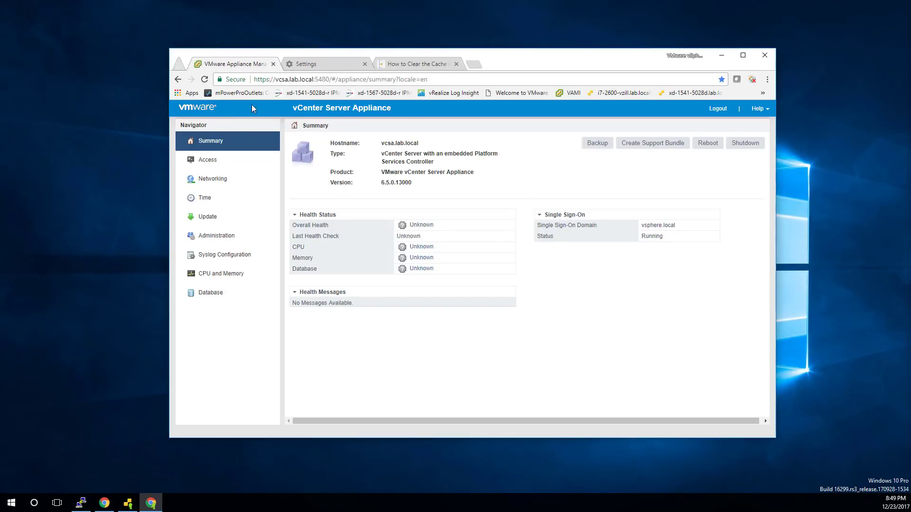
{"action": "left_click", "coordinate": [205, 79]}
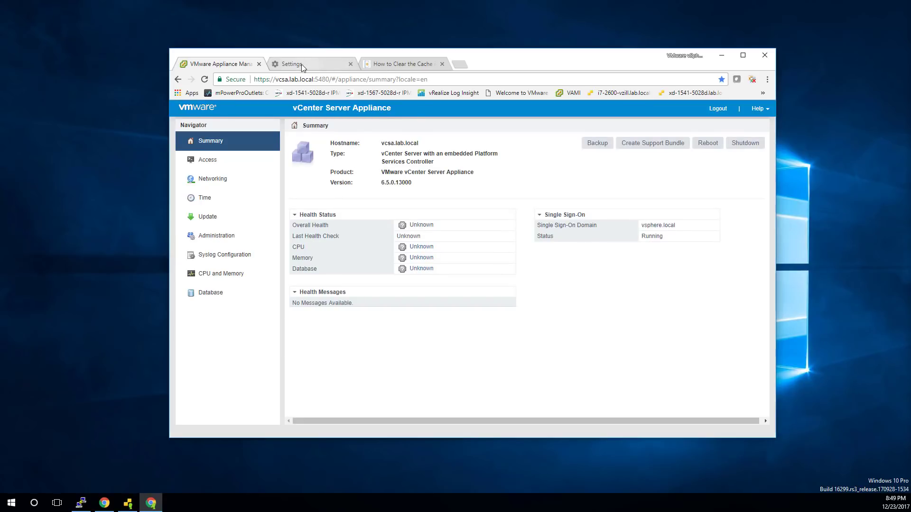
{"action": "double_click", "coordinate": [411, 53]}
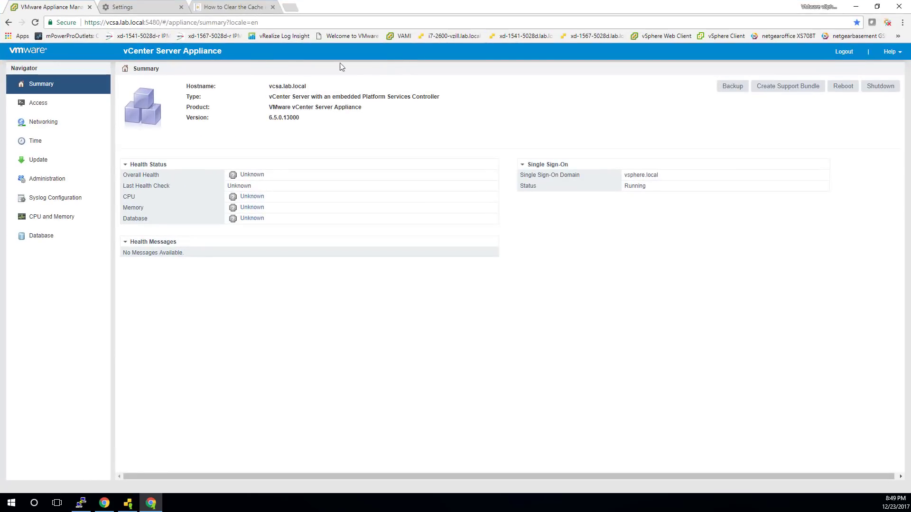
Delete the Database storage entry of vcsa.lab.local and log back in to Appliance Management to recheck the health status.
{"action": "left_click", "coordinate": [139, 7]}
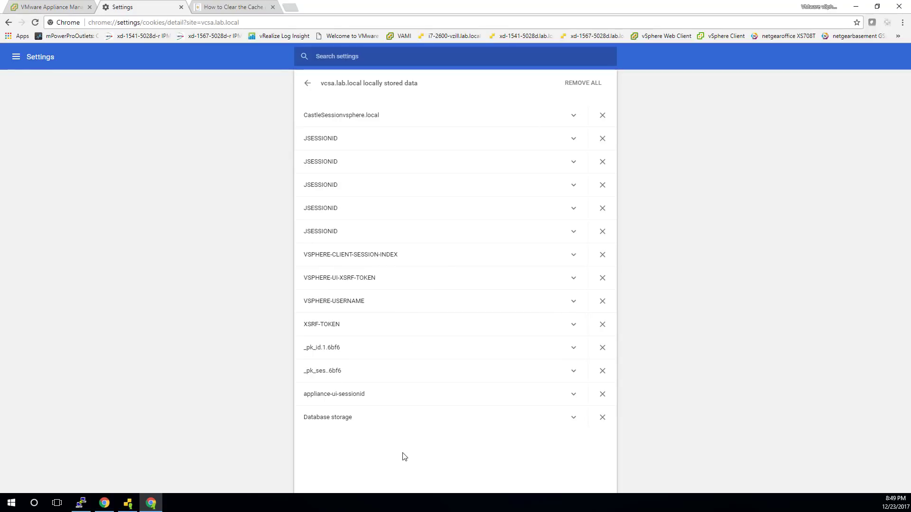
{"action": "left_click", "coordinate": [602, 420]}
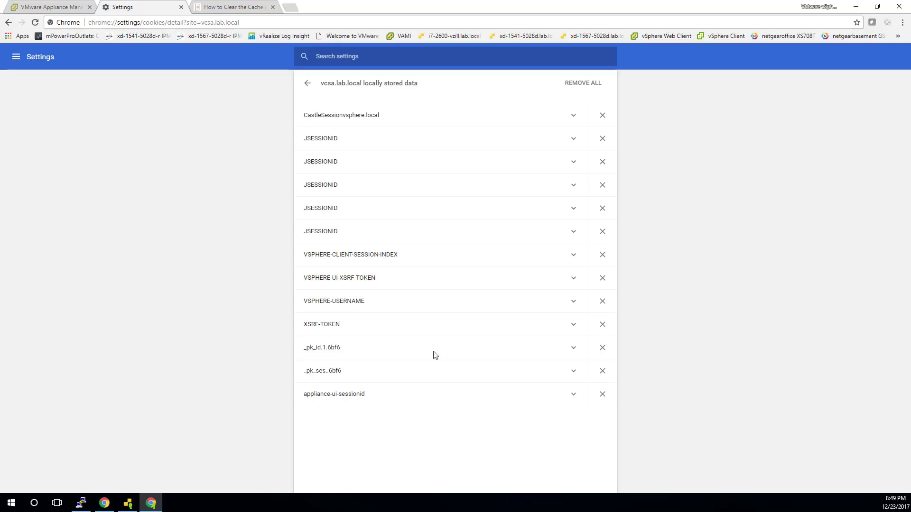
{"action": "left_click", "coordinate": [57, 8]}
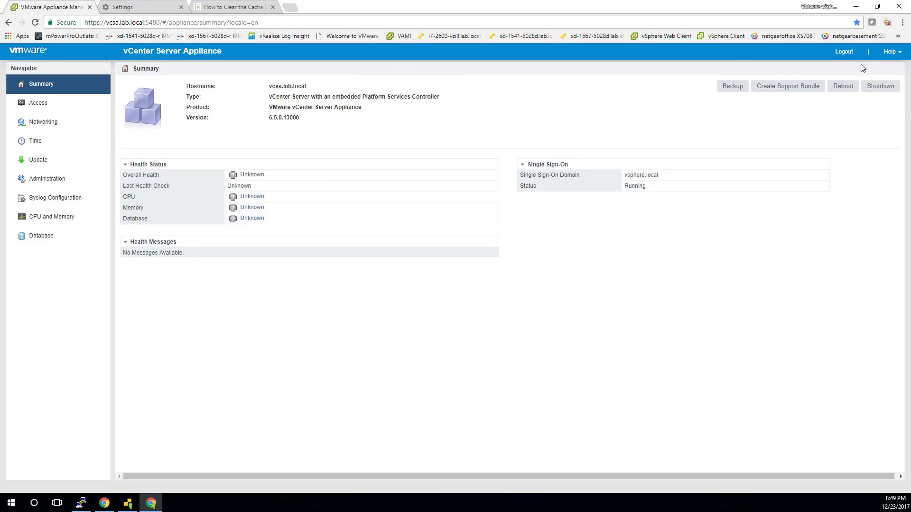
{"action": "left_click", "coordinate": [851, 52]}
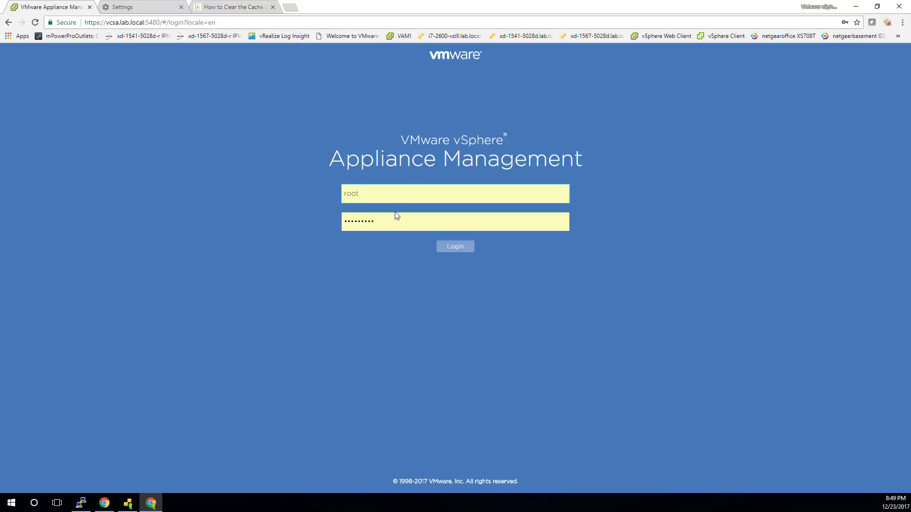
{"action": "left_click", "coordinate": [457, 249]}
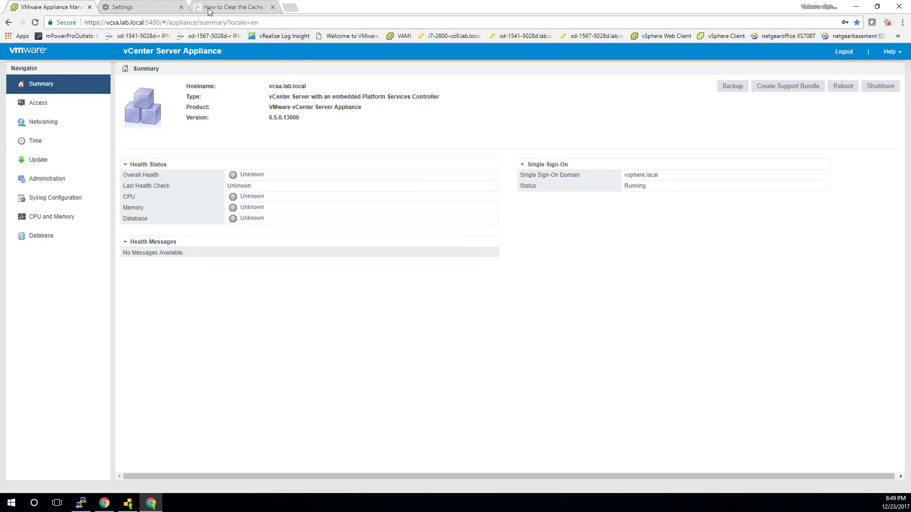
Remove all locally stored data of vcsa.lab.local, filter the site data list by vcsa, and remove the remaining vcsa.lab.local entry.
{"action": "left_click", "coordinate": [149, 10]}
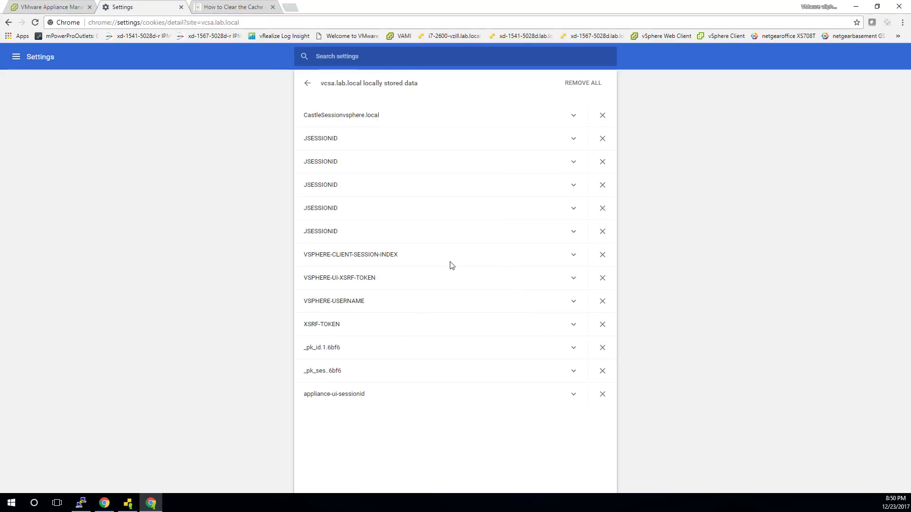
{"action": "left_click", "coordinate": [577, 85]}
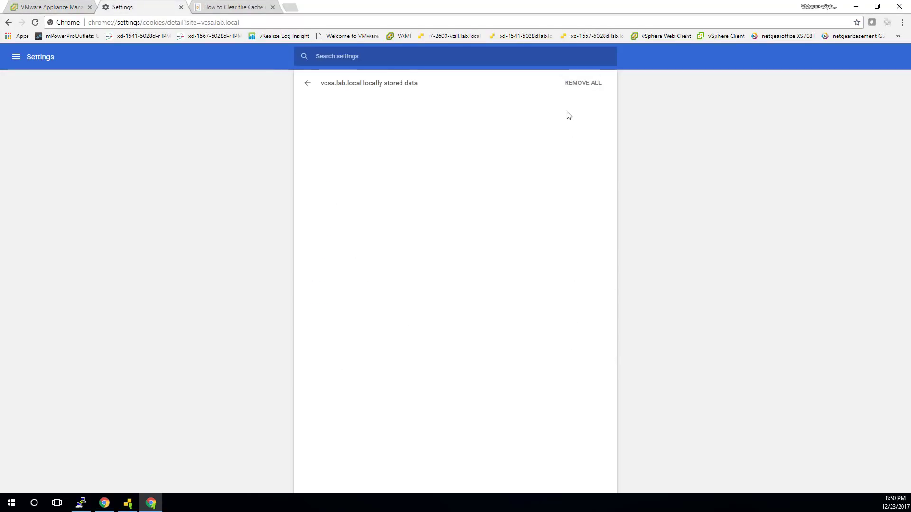
{"action": "left_click", "coordinate": [575, 85]}
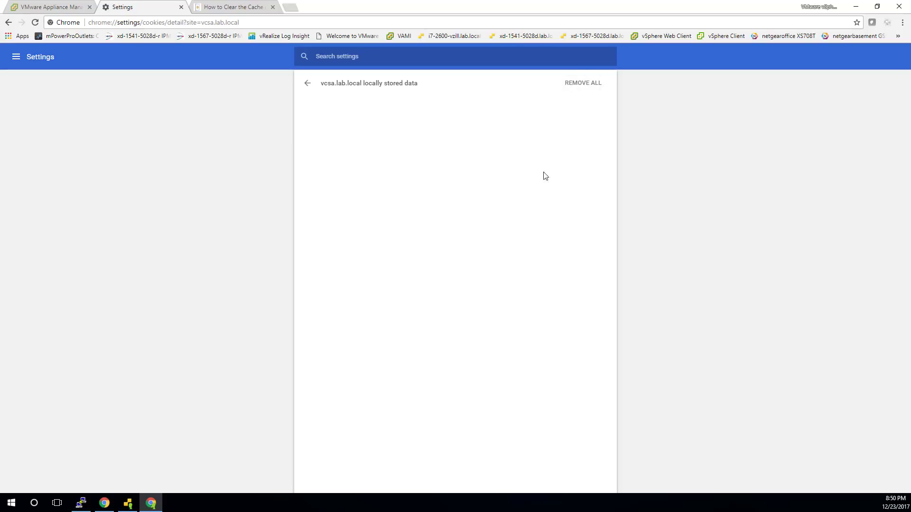
{"action": "left_click", "coordinate": [307, 83]}
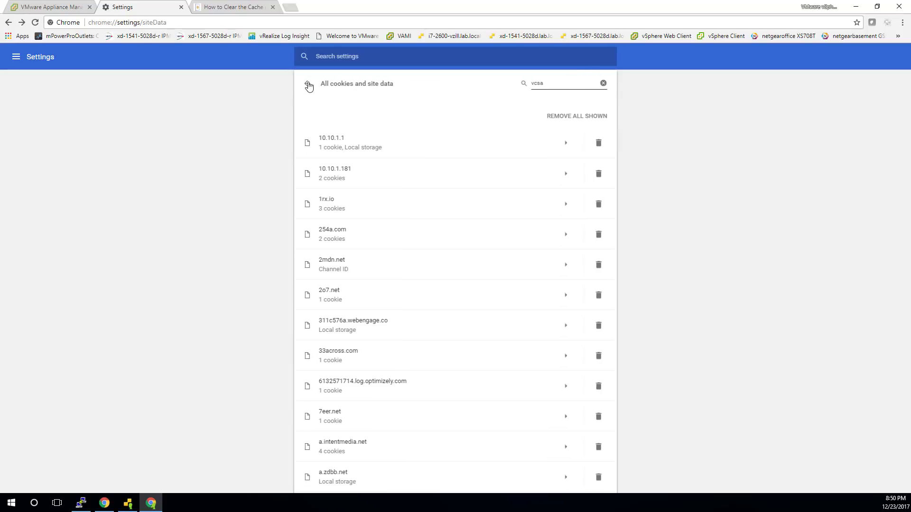
{"action": "left_click", "coordinate": [549, 87]}
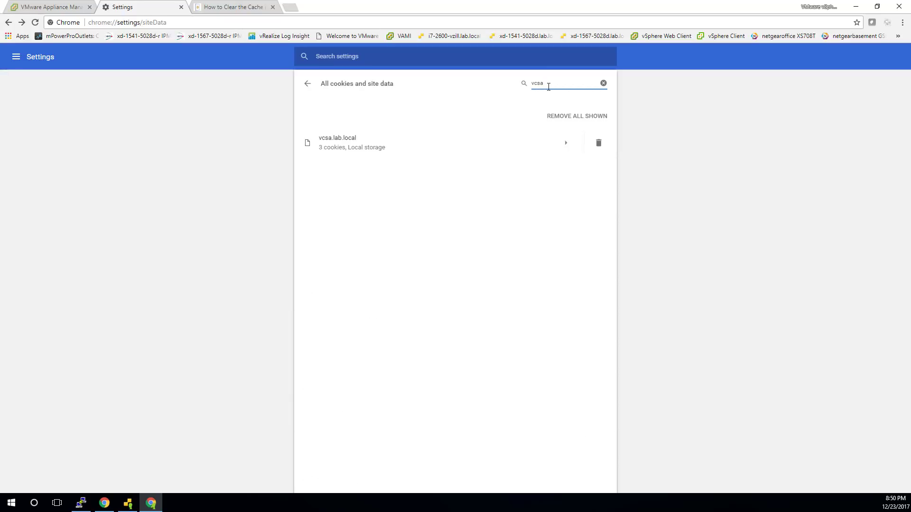
{"action": "left_click", "coordinate": [599, 143]}
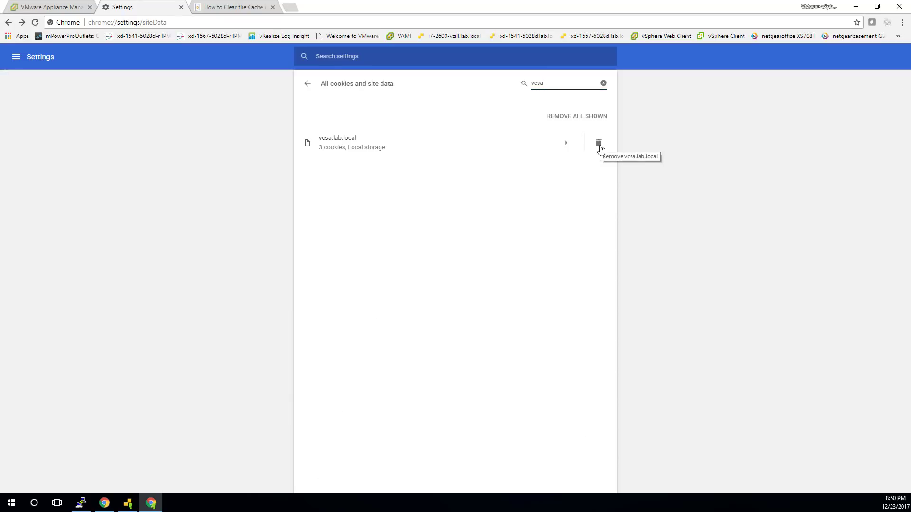
Log out of Appliance Management and back in, and recheck the health status after viewing the Access and Networking pages.
{"action": "left_click", "coordinate": [56, 6]}
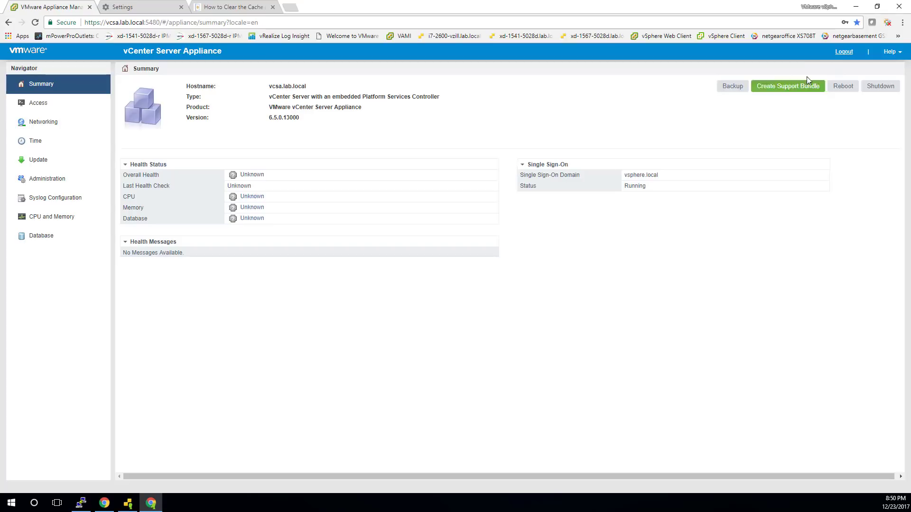
{"action": "left_click", "coordinate": [844, 53]}
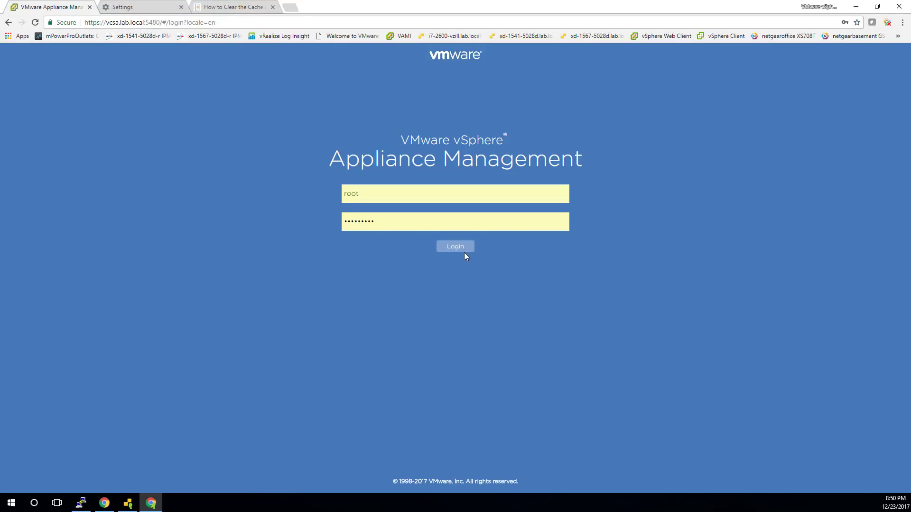
{"action": "left_click", "coordinate": [463, 251]}
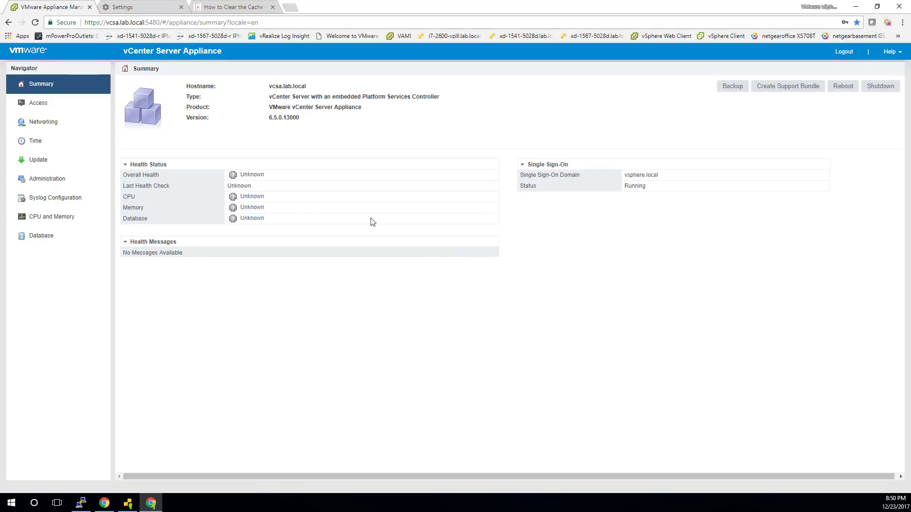
{"action": "left_click", "coordinate": [47, 105]}
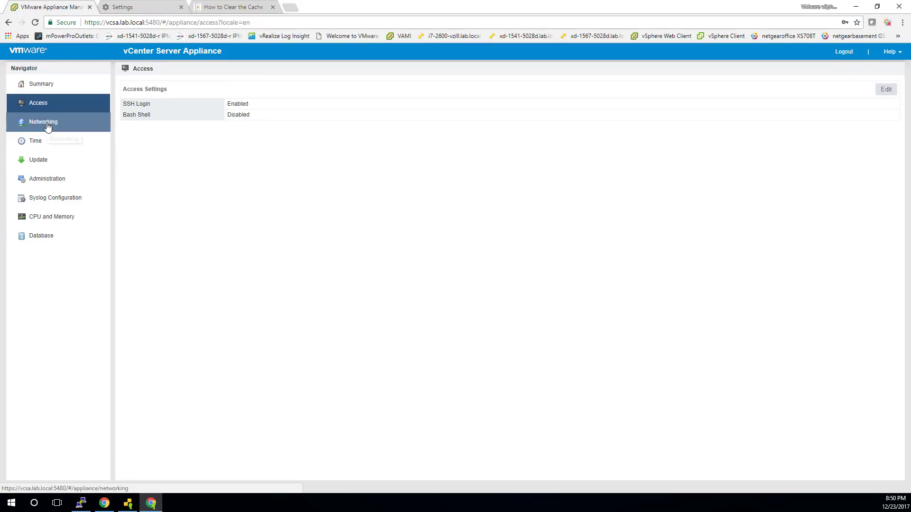
{"action": "left_click", "coordinate": [48, 125]}
{"action": "left_click", "coordinate": [44, 89]}
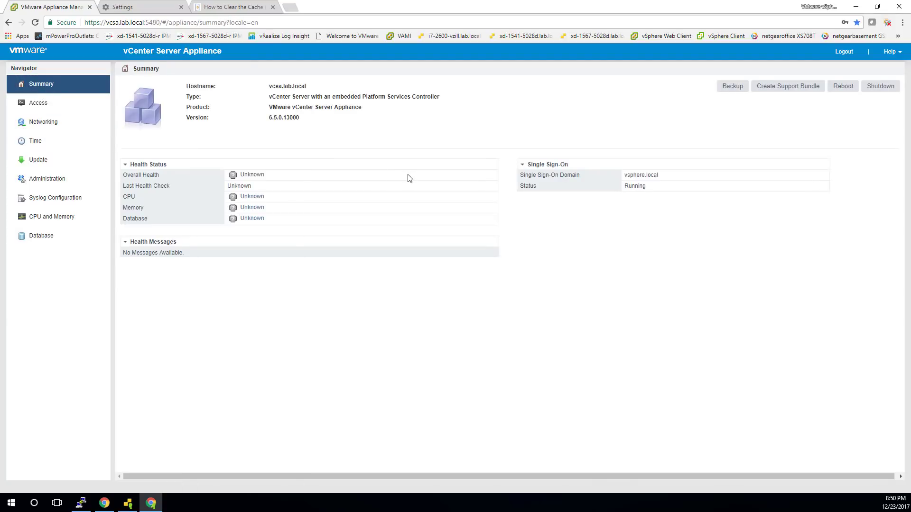
Look through the browser's cookie, content and general settings for a way to clear the cache.
{"action": "left_click", "coordinate": [147, 7]}
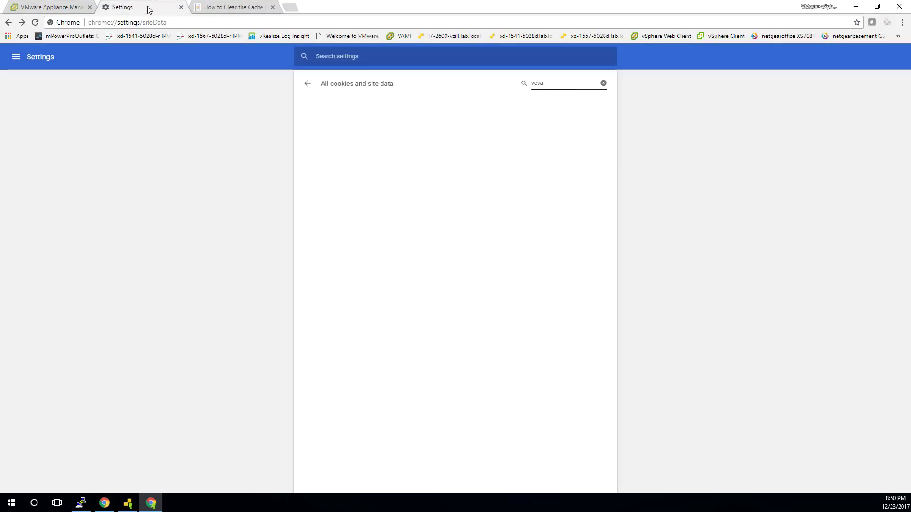
{"action": "left_click", "coordinate": [308, 83]}
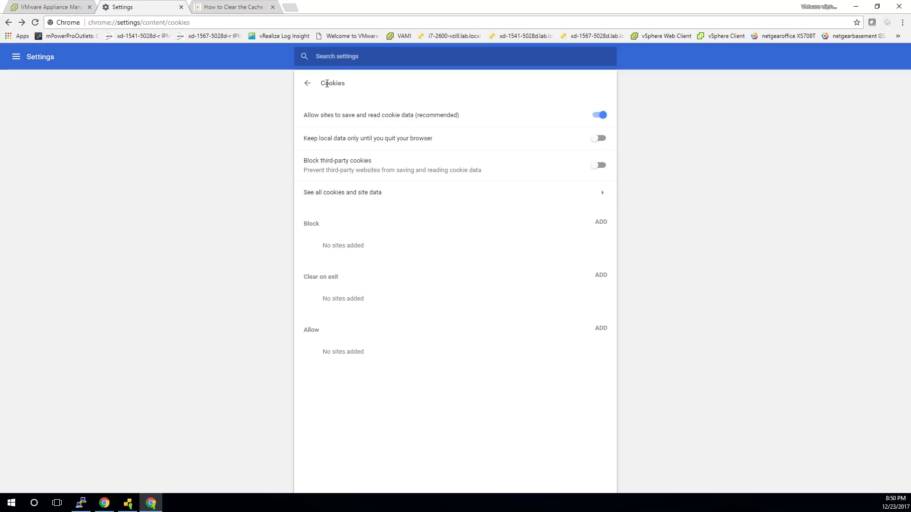
{"action": "left_click", "coordinate": [307, 83]}
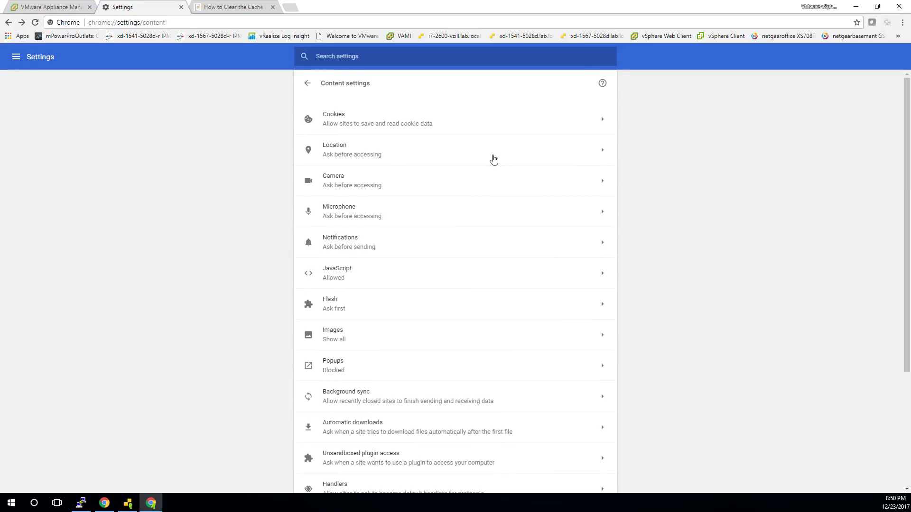
{"action": "scroll", "coordinate": [494, 157], "scroll_direction": "down", "scroll_amount": 3}
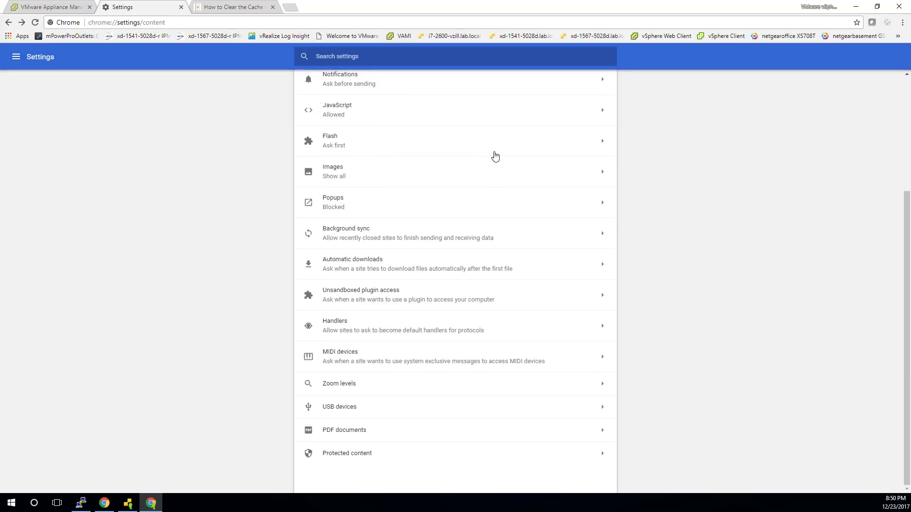
{"action": "scroll", "coordinate": [495, 157], "scroll_direction": "up", "scroll_amount": 2}
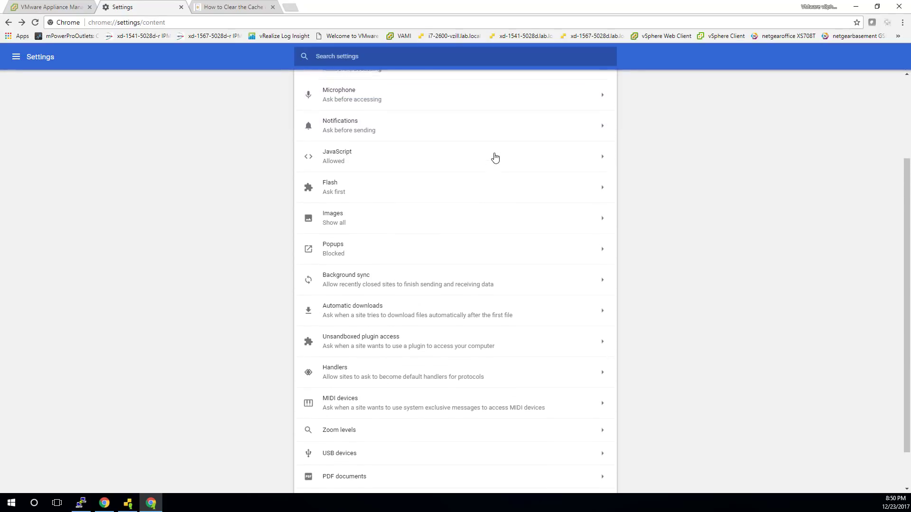
{"action": "scroll", "coordinate": [495, 158], "scroll_direction": "up", "scroll_amount": 2}
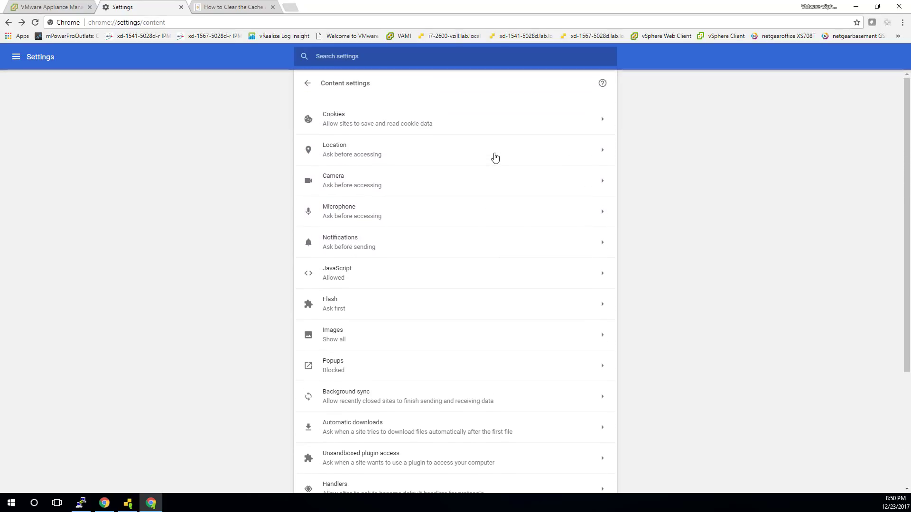
{"action": "left_click", "coordinate": [307, 84]}
{"action": "scroll", "coordinate": [467, 269], "scroll_direction": "up", "scroll_amount": 5}
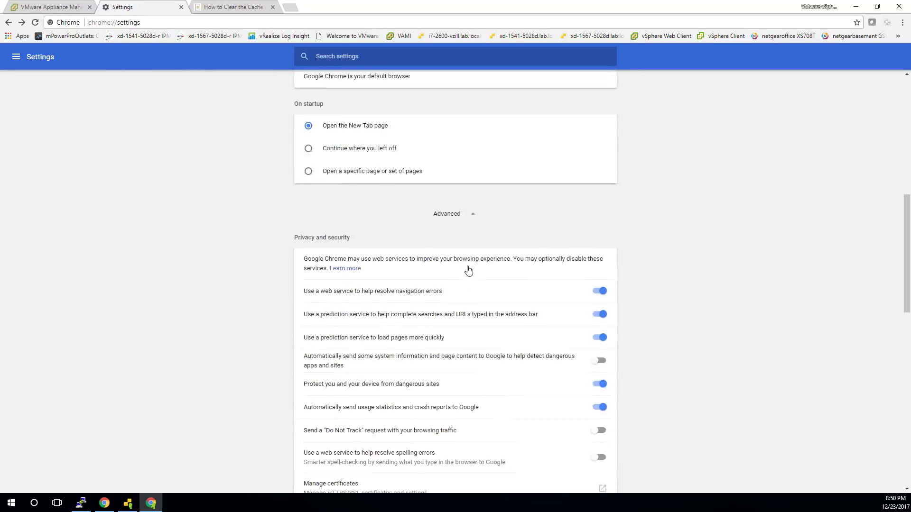
{"action": "scroll", "coordinate": [468, 270], "scroll_direction": "up", "scroll_amount": 7}
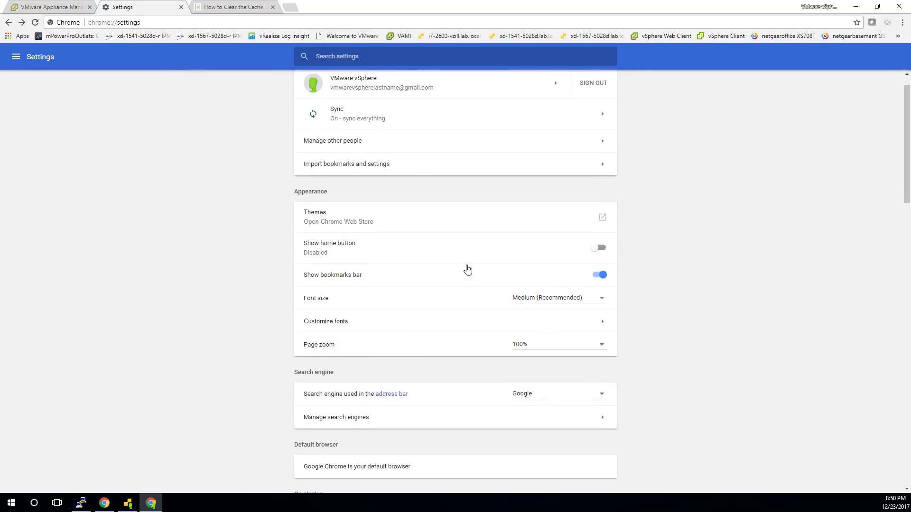
{"action": "scroll", "coordinate": [467, 269], "scroll_direction": "up", "scroll_amount": 1}
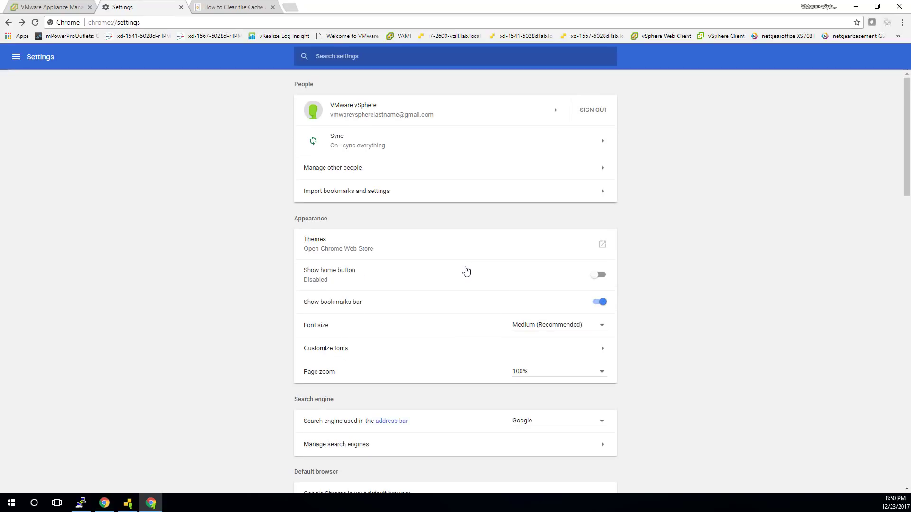
{"action": "key", "text": "End"}
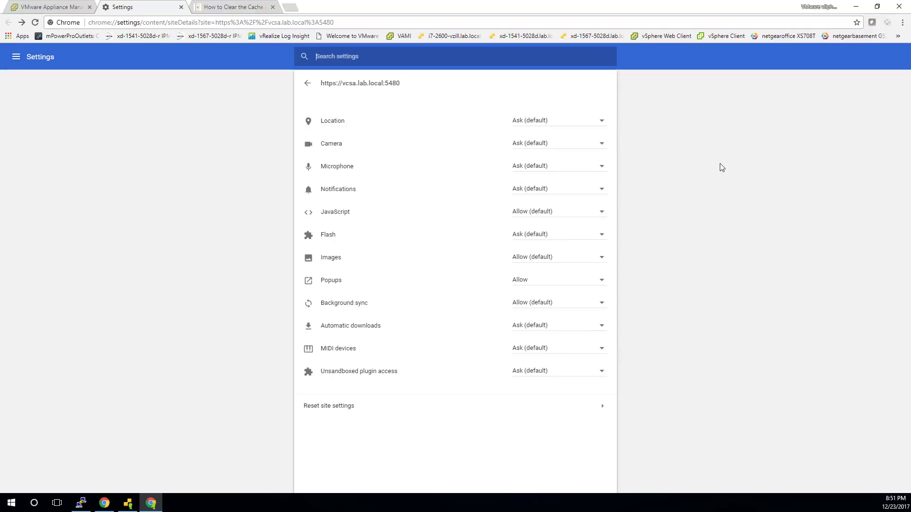
Reopen the browser's main settings, expand the advanced options, and show the Content settings.
{"action": "left_click", "coordinate": [903, 23]}
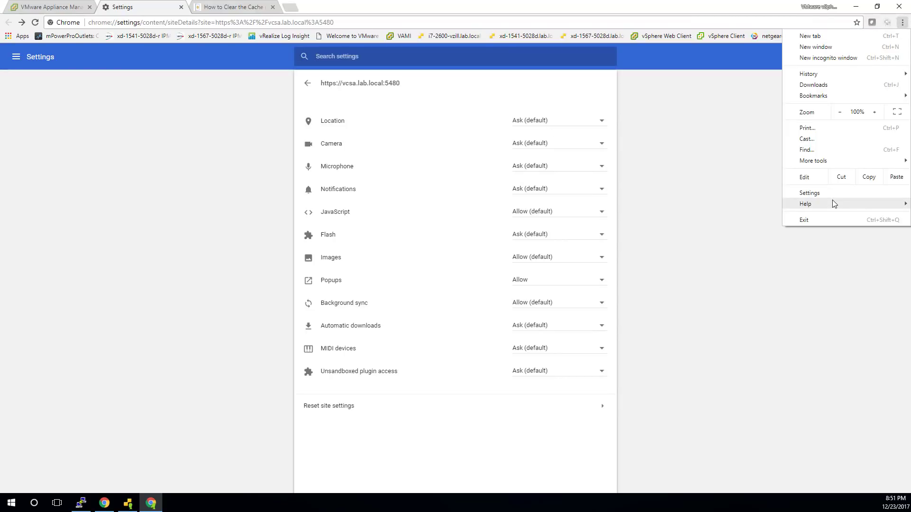
{"action": "left_click", "coordinate": [832, 189]}
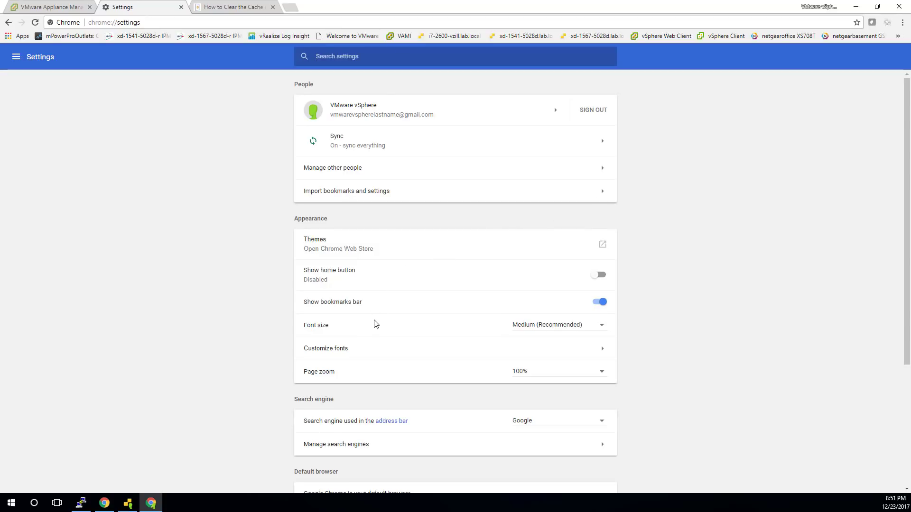
{"action": "scroll", "coordinate": [377, 324], "scroll_direction": "down", "scroll_amount": 1}
{"action": "scroll", "coordinate": [379, 324], "scroll_direction": "down", "scroll_amount": 3}
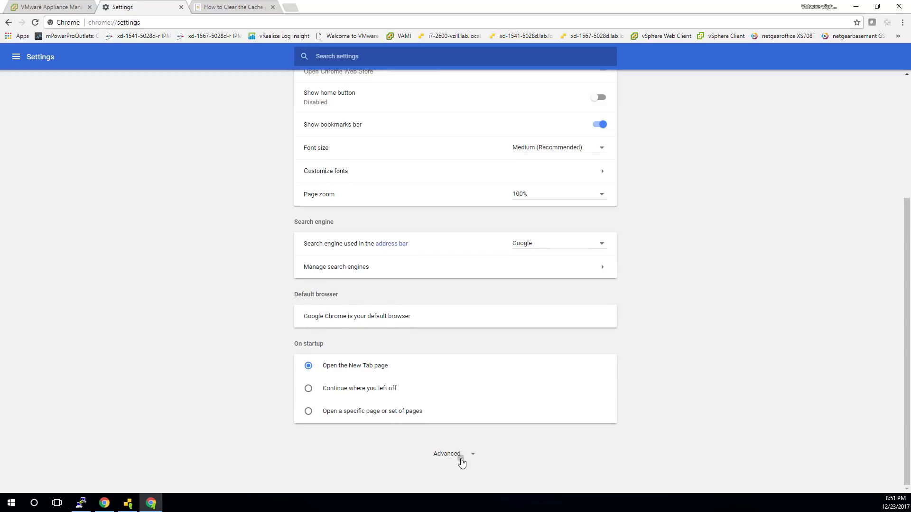
{"action": "left_click", "coordinate": [462, 464]}
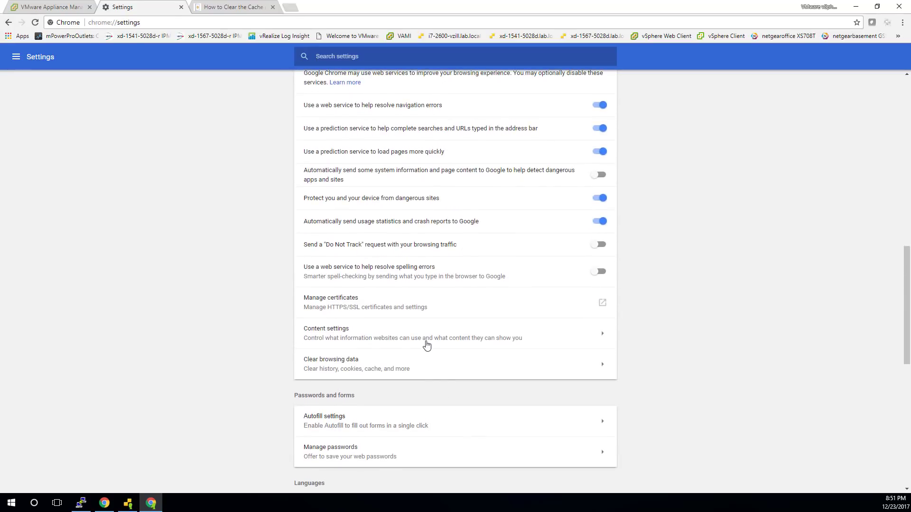
{"action": "left_click", "coordinate": [427, 345]}
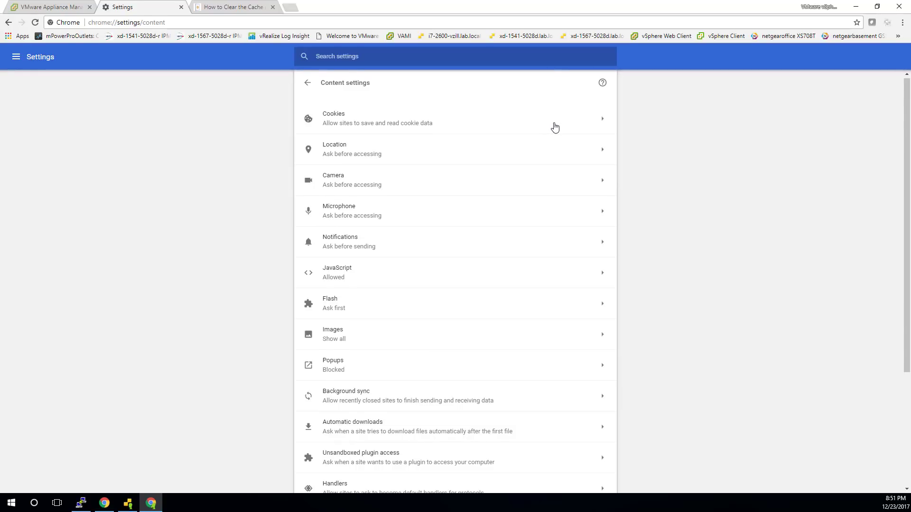
Filter the list of all cookies and site data by vcsa and show the locally stored data of vcsa.lab.local.
{"action": "scroll", "coordinate": [555, 129], "scroll_direction": "down", "scroll_amount": 4}
{"action": "scroll", "coordinate": [554, 129], "scroll_direction": "up", "scroll_amount": 4}
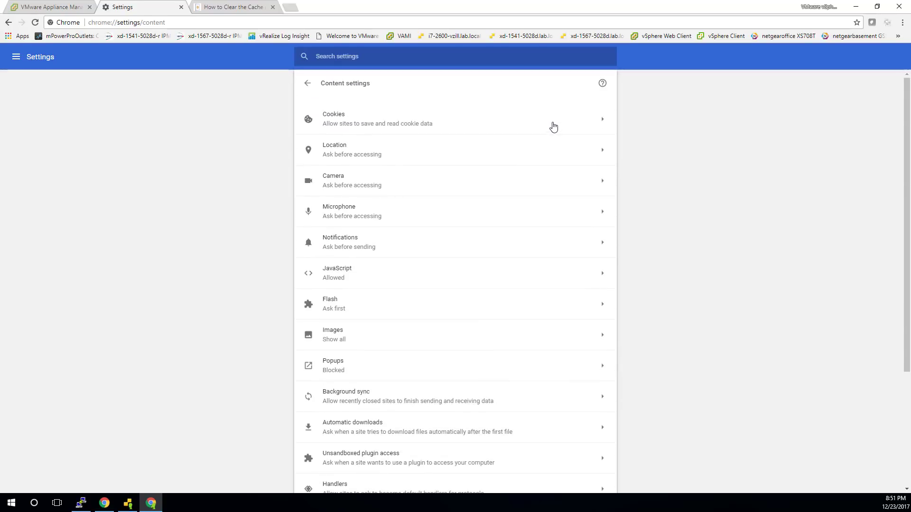
{"action": "left_click", "coordinate": [553, 125]}
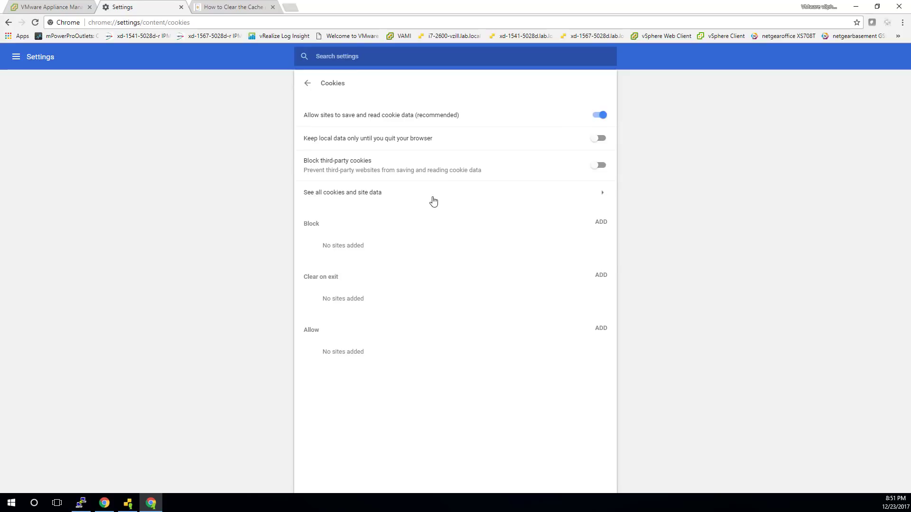
{"action": "left_click", "coordinate": [429, 197]}
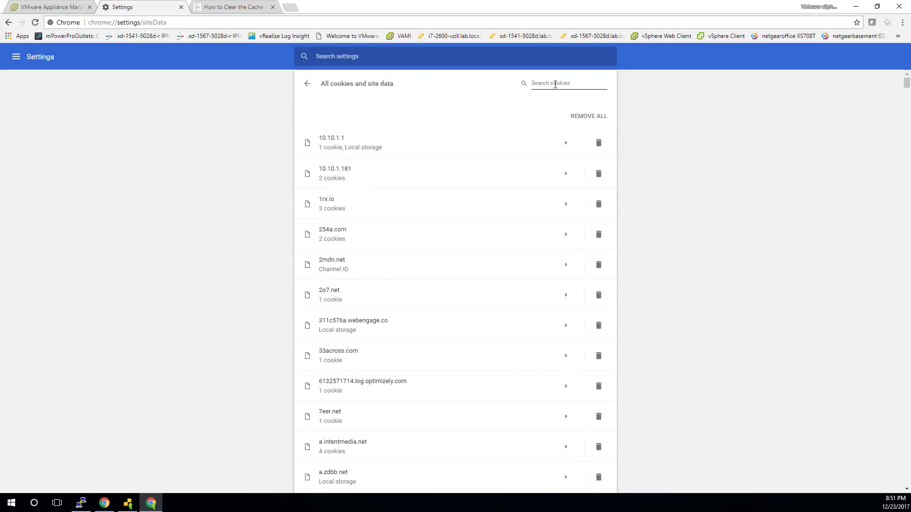
{"action": "left_click", "coordinate": [555, 84]}
{"action": "type", "text": "vcsa"}
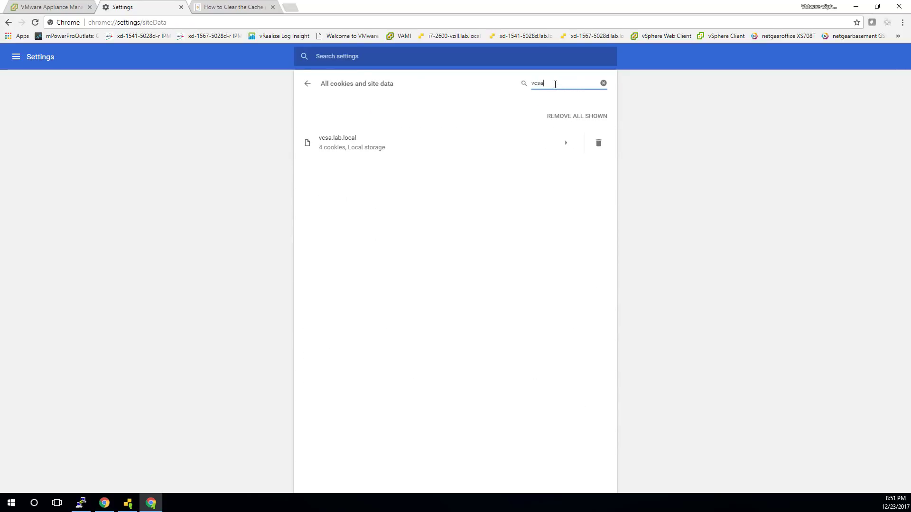
{"action": "left_click", "coordinate": [566, 144]}
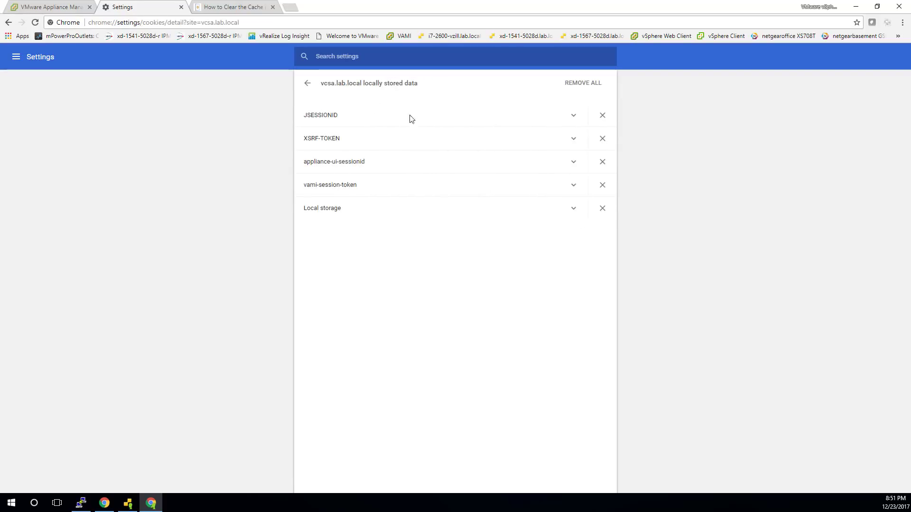
Log out of Appliance Management and remove all locally stored data of vcsa.lab.local.
{"action": "left_click", "coordinate": [28, 7]}
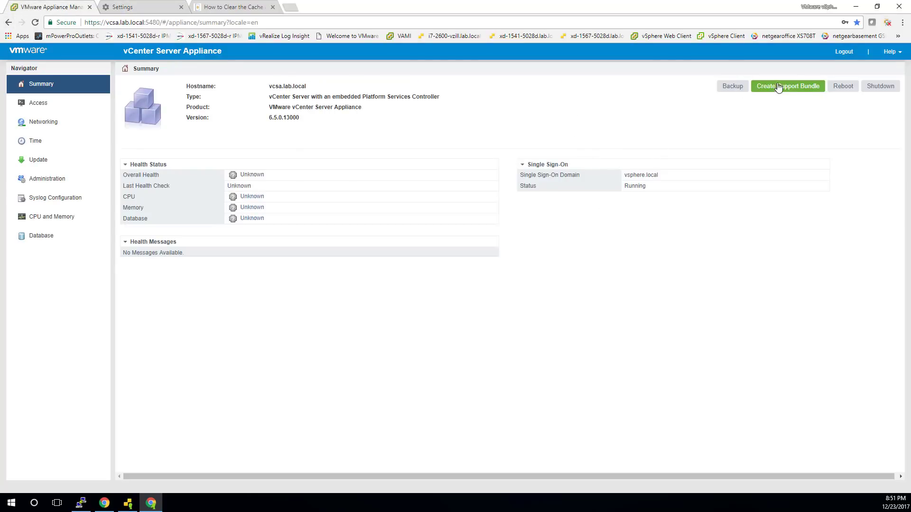
{"action": "left_click", "coordinate": [845, 52]}
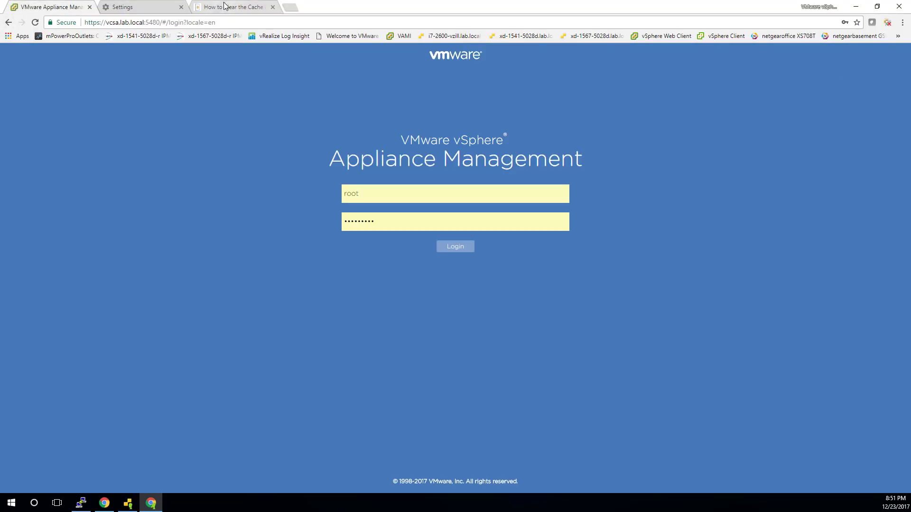
{"action": "left_click", "coordinate": [223, 7]}
{"action": "left_click", "coordinate": [161, 7]}
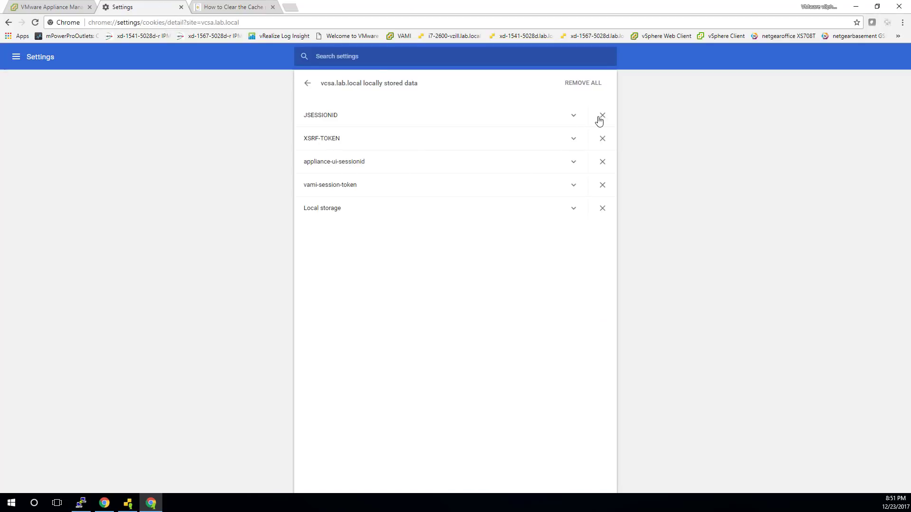
{"action": "left_click", "coordinate": [583, 84]}
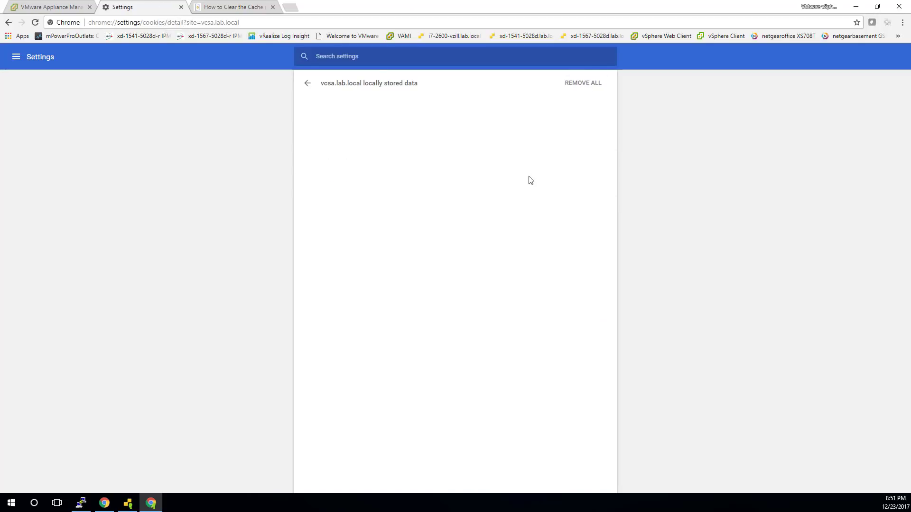
Reload the list of all cookies and site data and search it again for vcsa to check for remaining entries.
{"action": "left_click", "coordinate": [307, 83]}
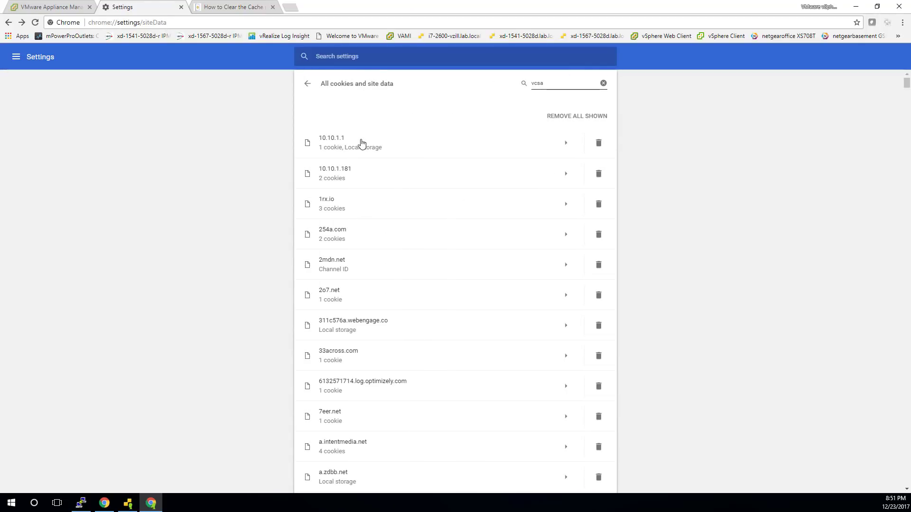
{"action": "left_click", "coordinate": [555, 82]}
{"action": "left_click_drag", "start_coordinate": [556, 84], "coordinate": [458, 86]}
{"action": "scroll", "coordinate": [510, 171], "scroll_direction": "down", "scroll_amount": 10}
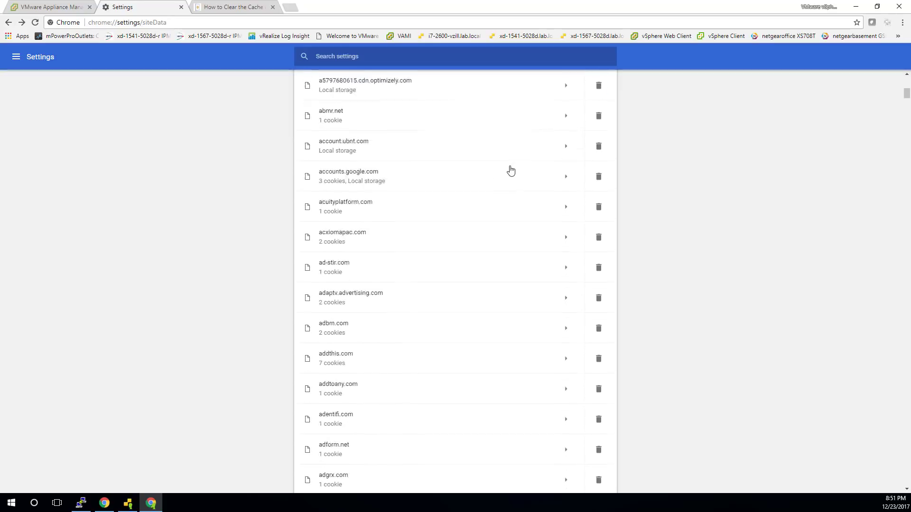
{"action": "scroll", "coordinate": [511, 171], "scroll_direction": "up", "scroll_amount": 10}
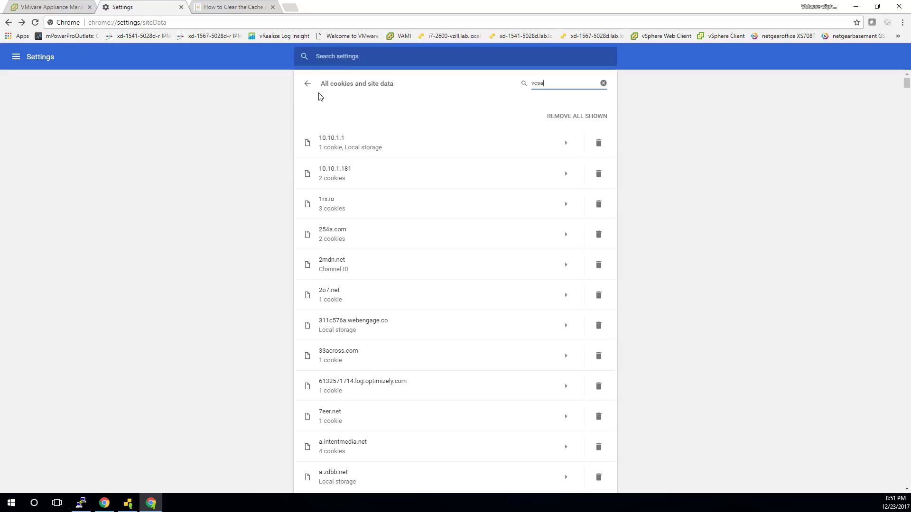
{"action": "left_click", "coordinate": [307, 83]}
{"action": "left_click", "coordinate": [440, 202]}
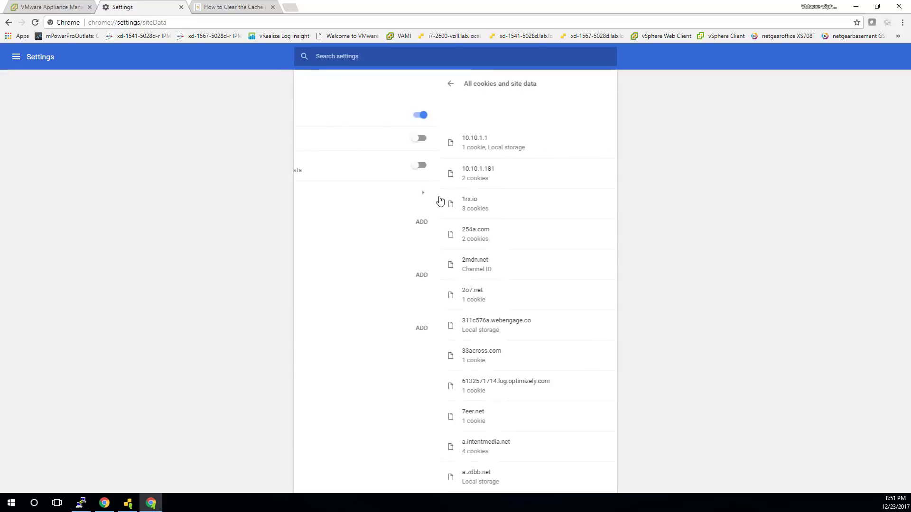
{"action": "key", "text": "BackSpace"}
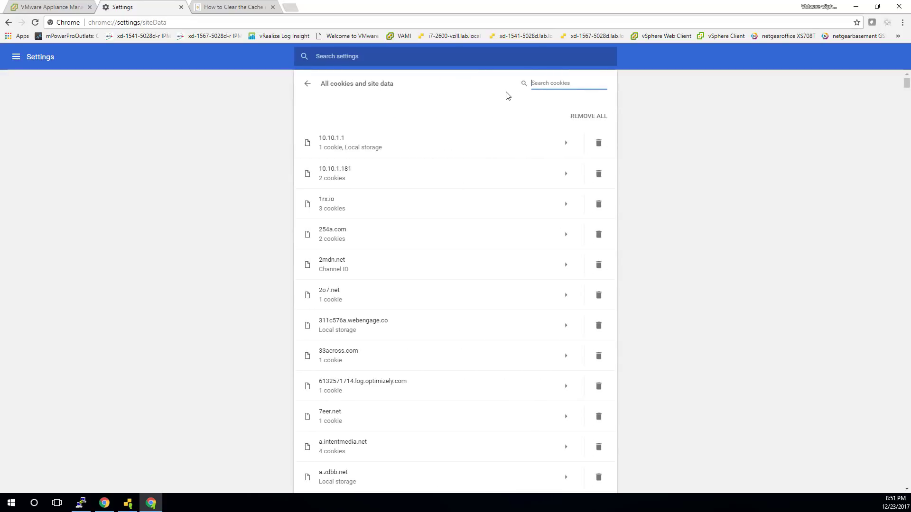
{"action": "type", "text": "vcsa"}
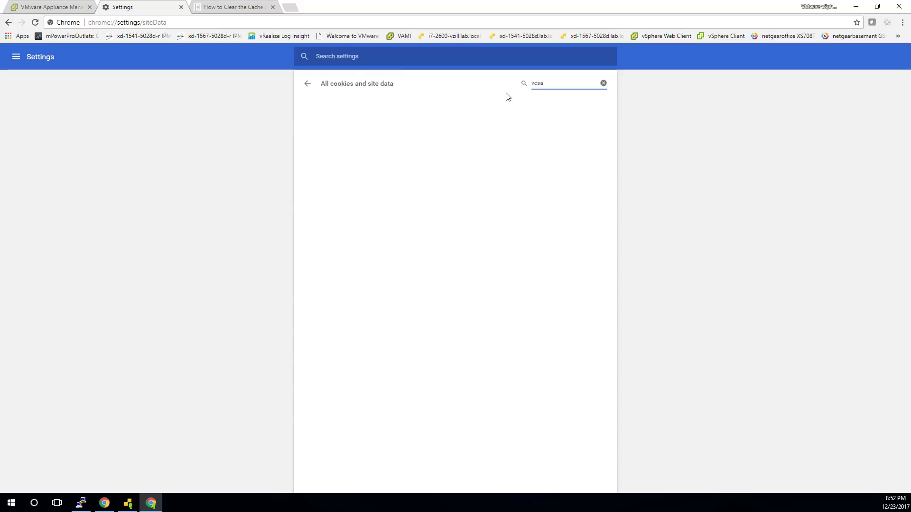
Log back in to Appliance Management and recheck the health status, viewing the Database page and returning to the Summary.
{"action": "left_click", "coordinate": [29, 6]}
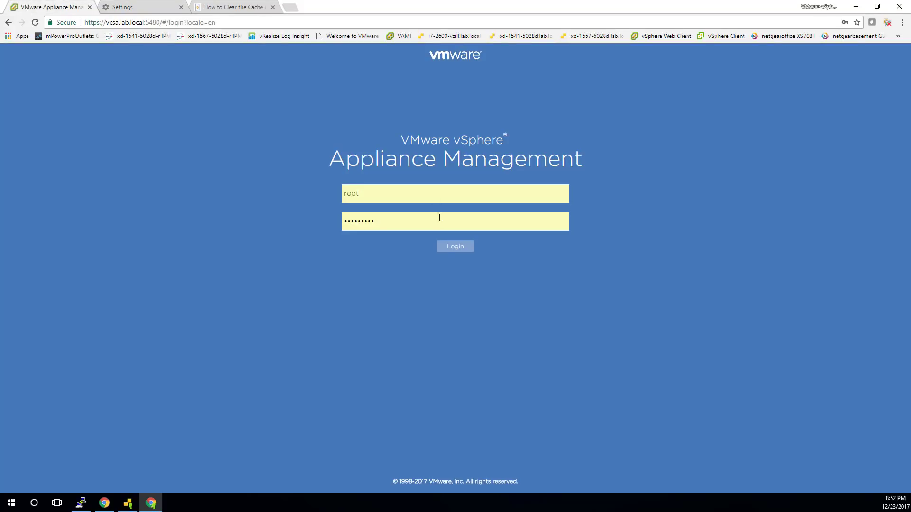
{"action": "left_click", "coordinate": [461, 247]}
{"action": "left_click", "coordinate": [445, 244]}
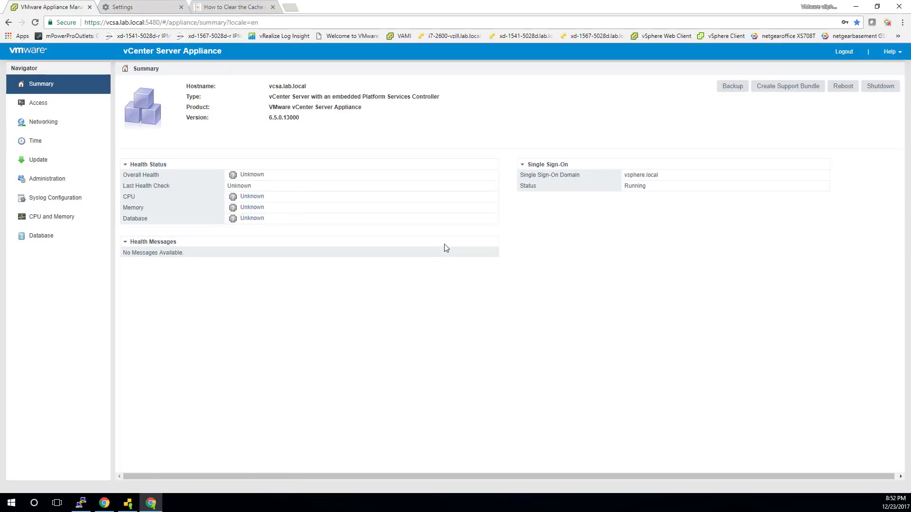
{"action": "left_click", "coordinate": [54, 233]}
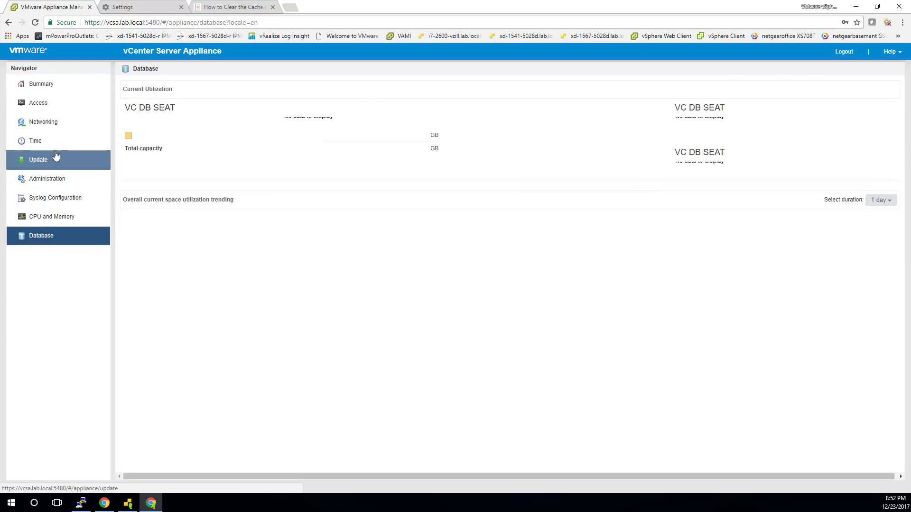
{"action": "left_click", "coordinate": [52, 83]}
Set up clearing of browsing data for all time with only cached images and files selected, excluding browsing history and cookies.
{"action": "left_click", "coordinate": [127, 8]}
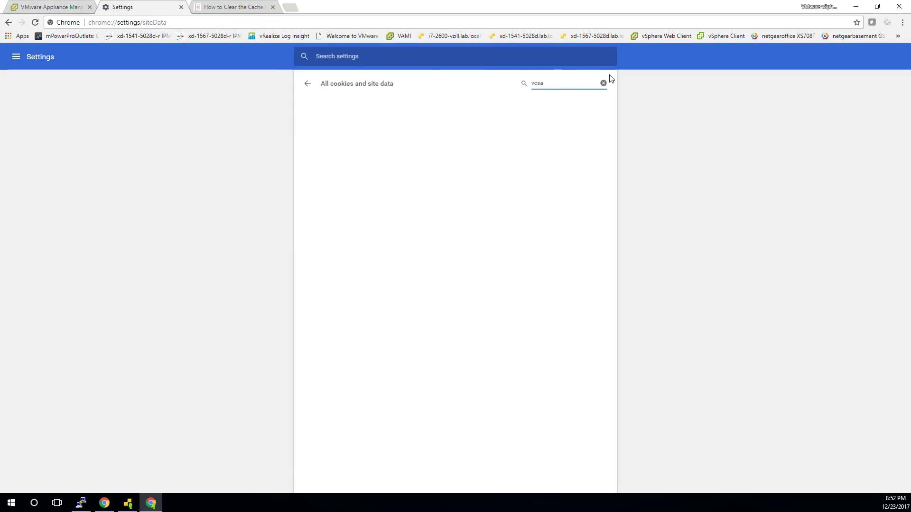
{"action": "left_click", "coordinate": [307, 83]}
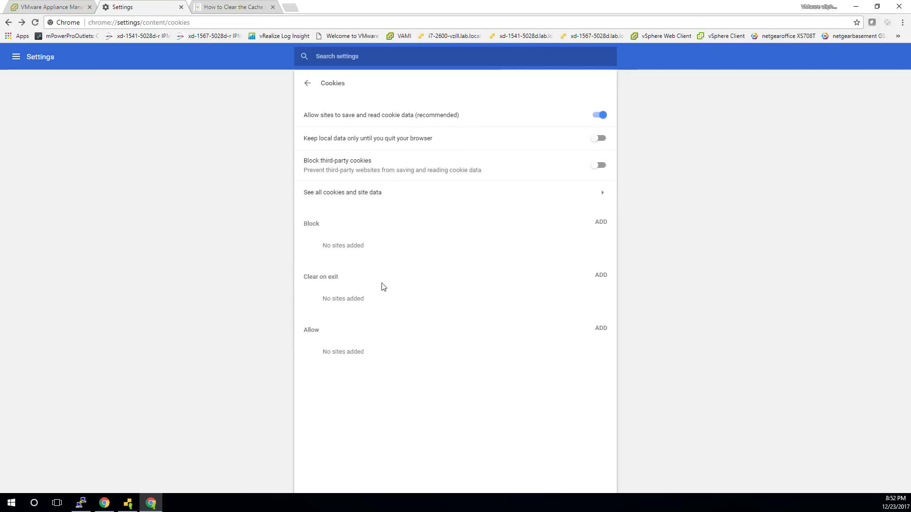
{"action": "left_click", "coordinate": [307, 83]}
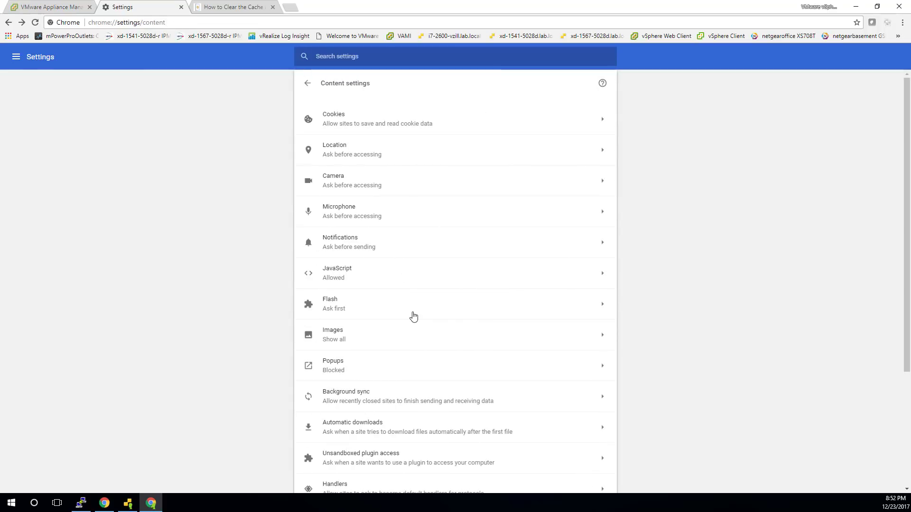
{"action": "left_click", "coordinate": [307, 83]}
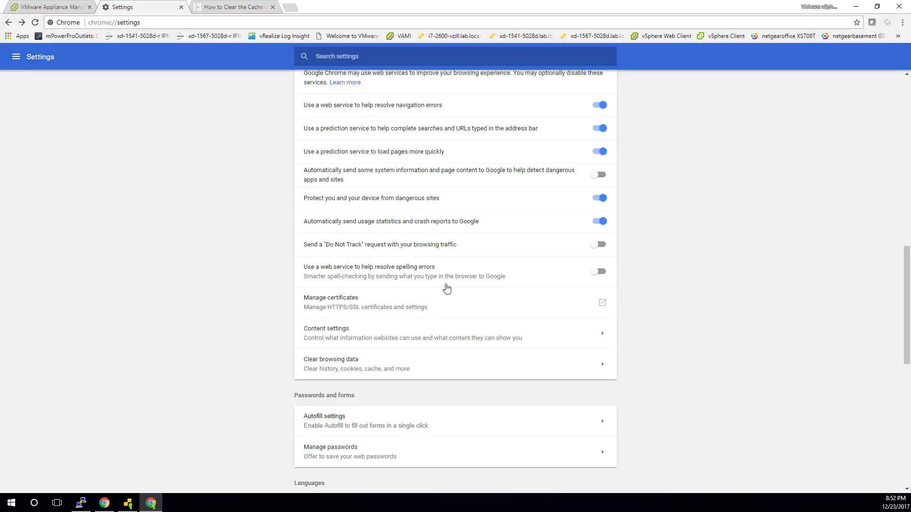
{"action": "left_click", "coordinate": [368, 366]}
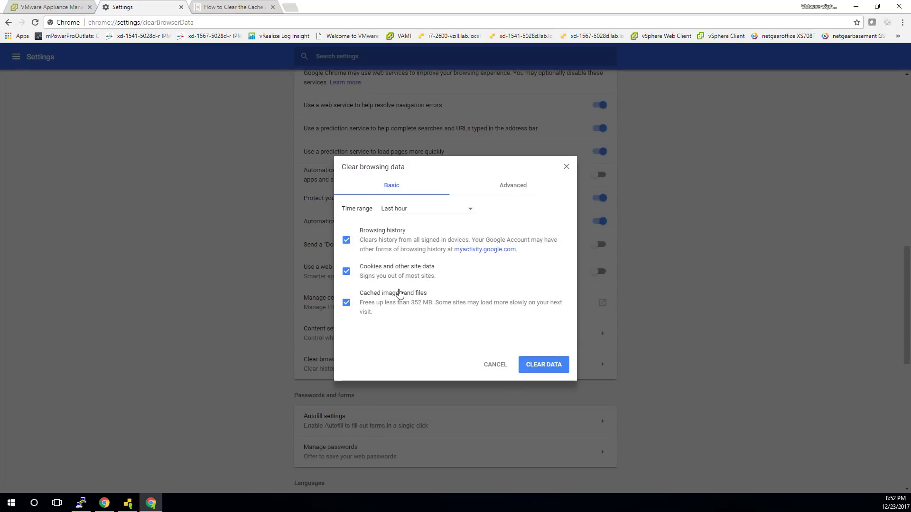
{"action": "left_click", "coordinate": [346, 274]}
{"action": "left_click", "coordinate": [347, 240]}
{"action": "left_click", "coordinate": [453, 222]}
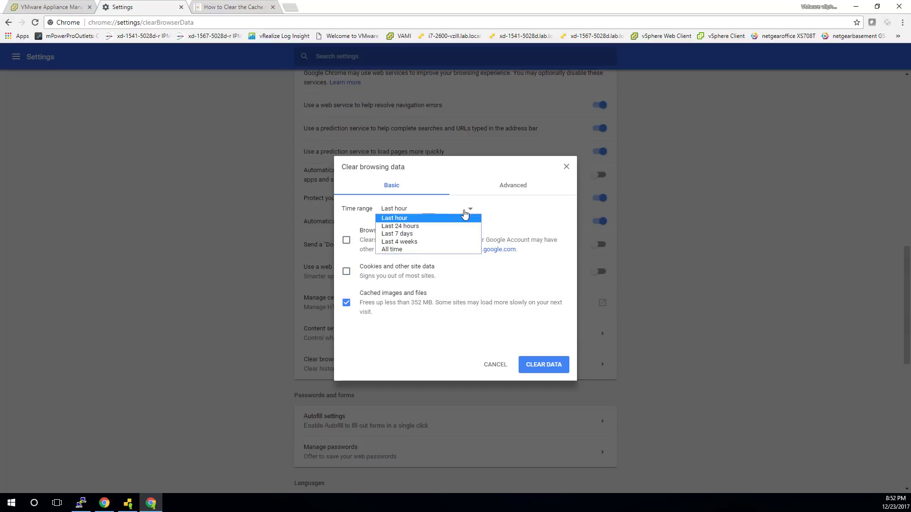
{"action": "left_click", "coordinate": [458, 256]}
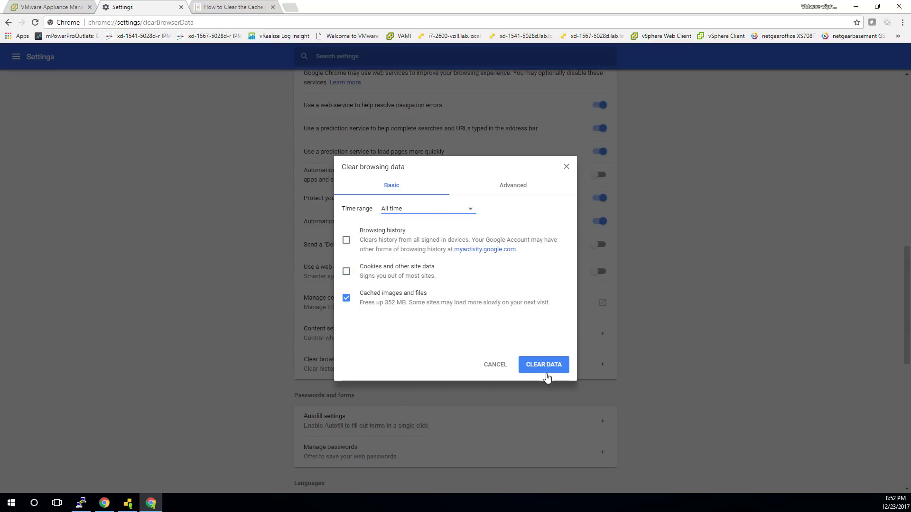
Deselect browsing history, download history and cookies in the advanced clearing options, and review the remaining data types.
{"action": "left_click", "coordinate": [500, 186]}
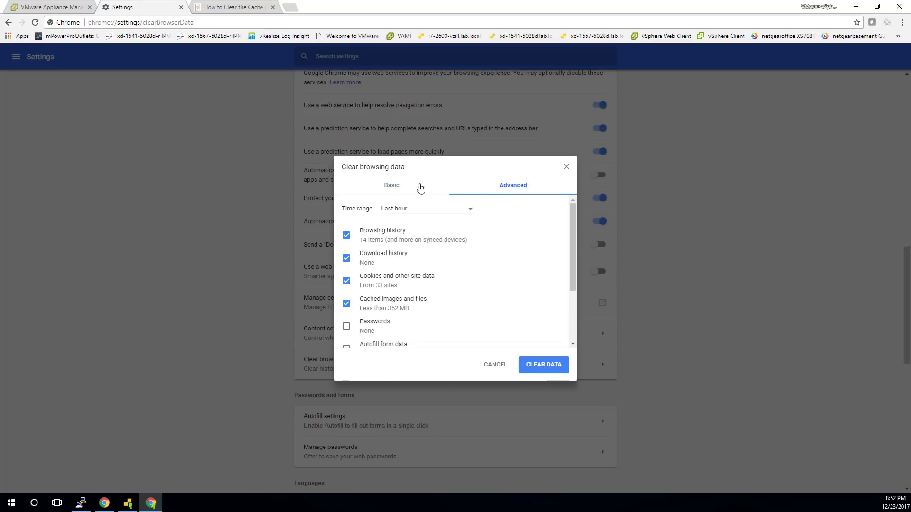
{"action": "left_click", "coordinate": [346, 235]}
{"action": "left_click", "coordinate": [346, 258]}
{"action": "left_click", "coordinate": [346, 281]}
{"action": "scroll", "coordinate": [476, 300], "scroll_direction": "down", "scroll_amount": 1}
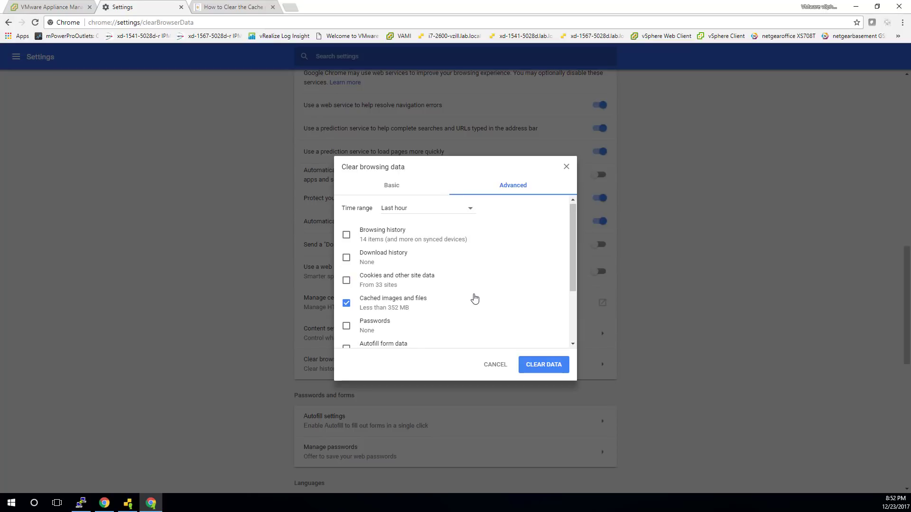
{"action": "scroll", "coordinate": [475, 300], "scroll_direction": "down", "scroll_amount": 3}
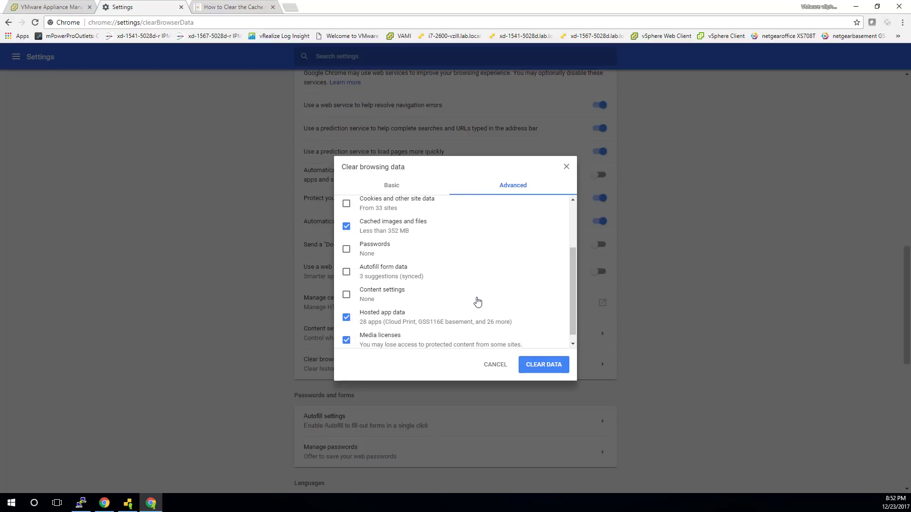
{"action": "scroll", "coordinate": [477, 303], "scroll_direction": "down", "scroll_amount": 1}
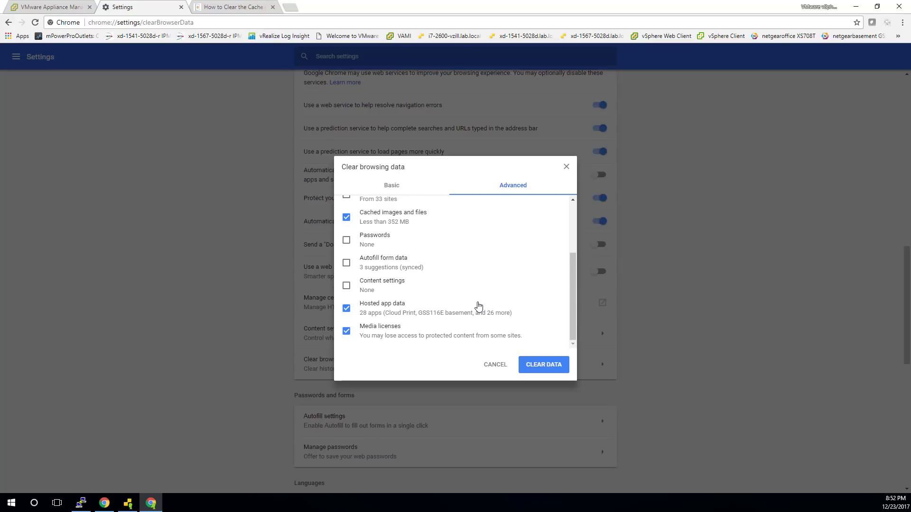
{"action": "scroll", "coordinate": [478, 307], "scroll_direction": "up", "scroll_amount": 5}
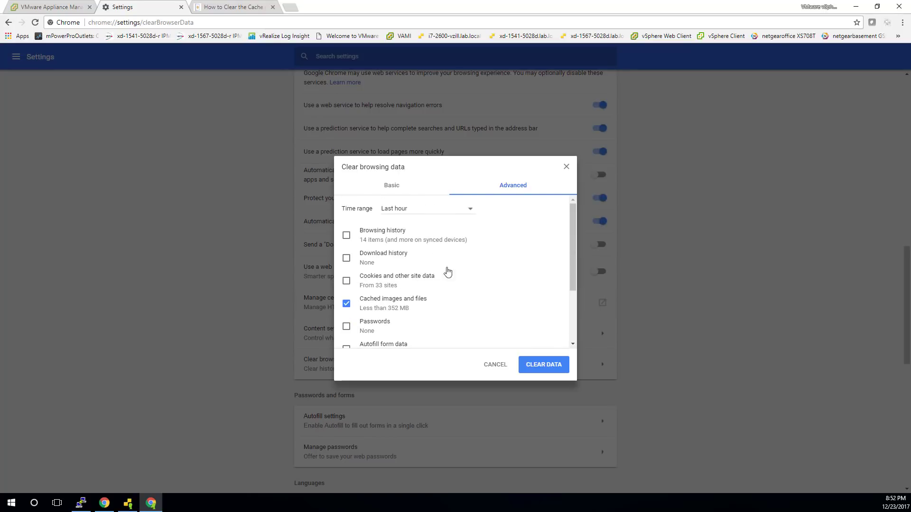
Return to the basic clearing options and clear the cached images and files for all time.
{"action": "left_click", "coordinate": [396, 184]}
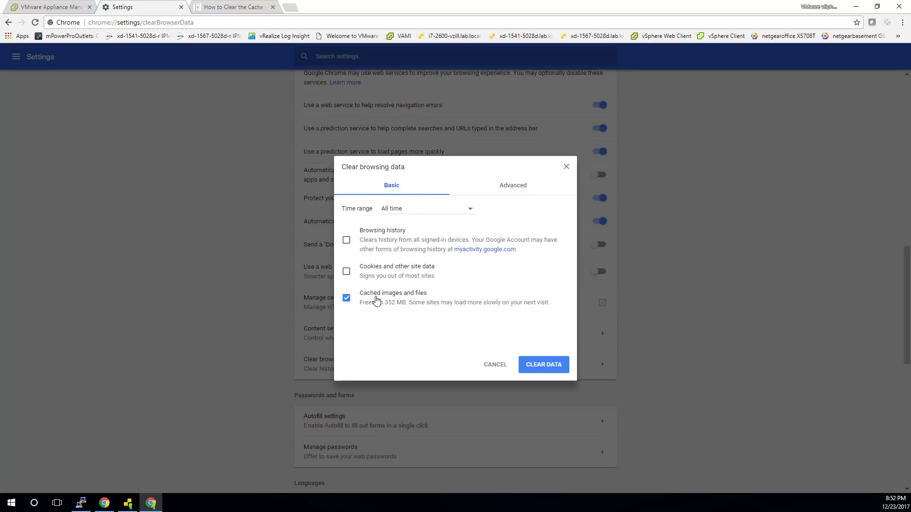
{"action": "left_click", "coordinate": [550, 364]}
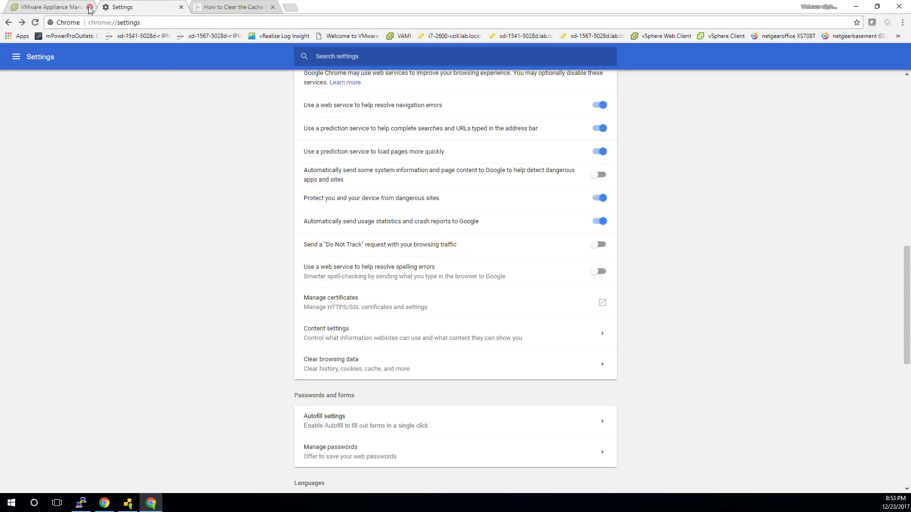
Reload the appliance's Summary page to recheck the health status, and minimize the browser window.
{"action": "left_click", "coordinate": [62, 9]}
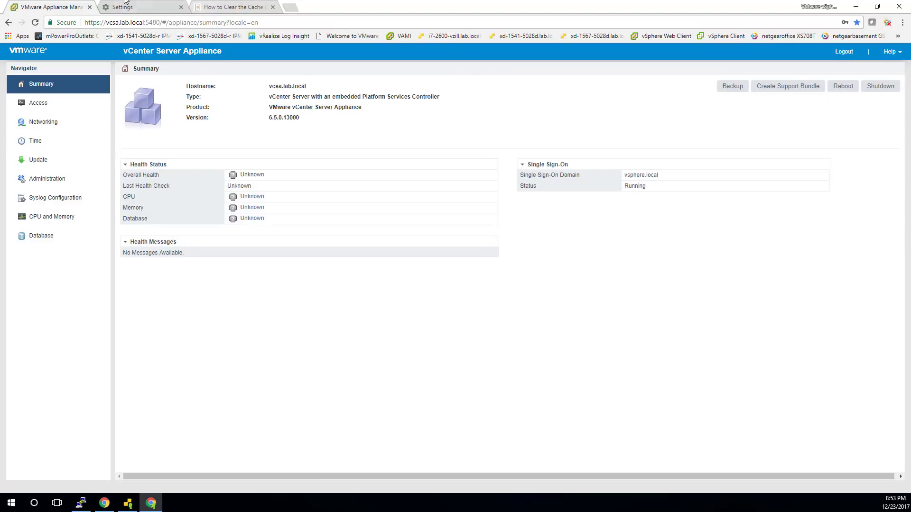
{"action": "left_click", "coordinate": [35, 22]}
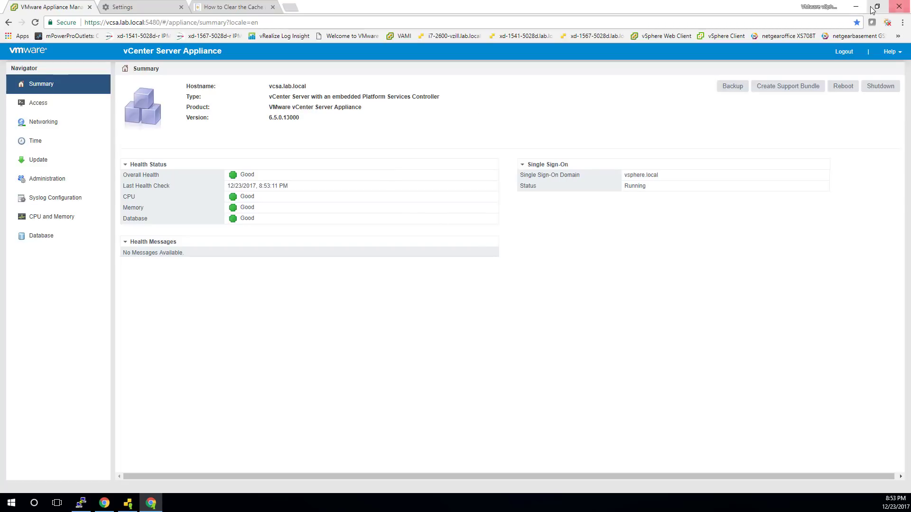
{"action": "left_click", "coordinate": [856, 7]}
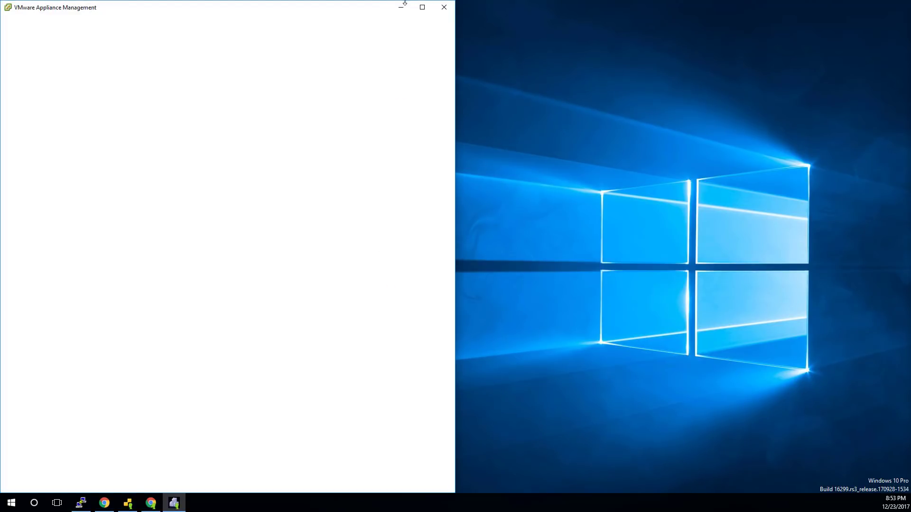
Check the appliance's health status in the maximized Appliance Management window, minimize it, and log in to the vSphere Client.
{"action": "left_click", "coordinate": [422, 7]}
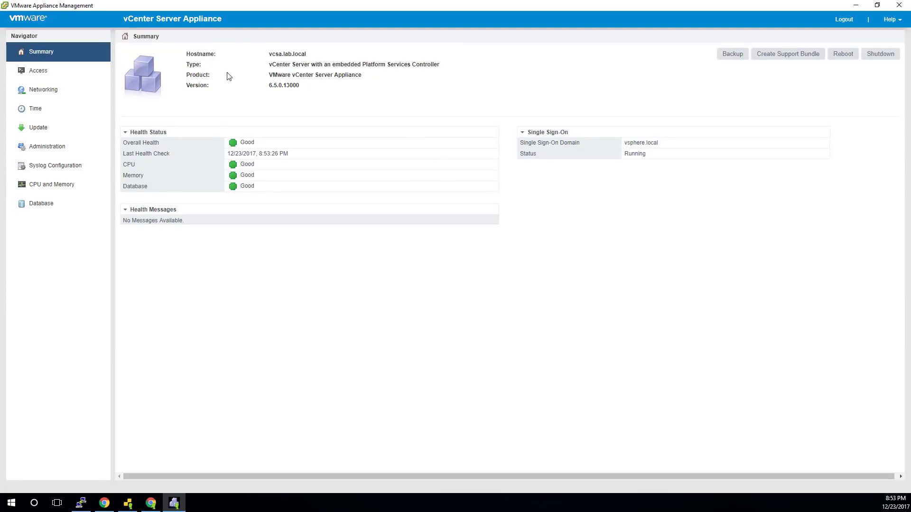
{"action": "left_click", "coordinate": [857, 5]}
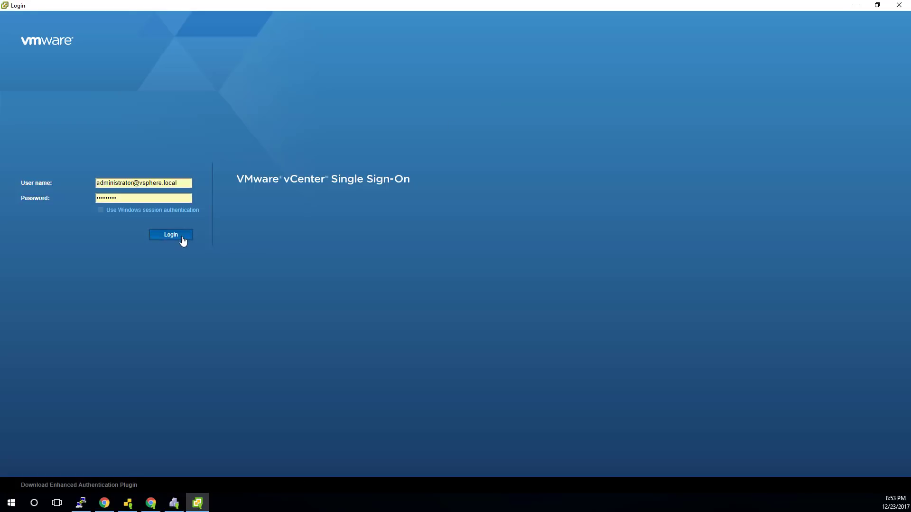
{"action": "left_click", "coordinate": [181, 238]}
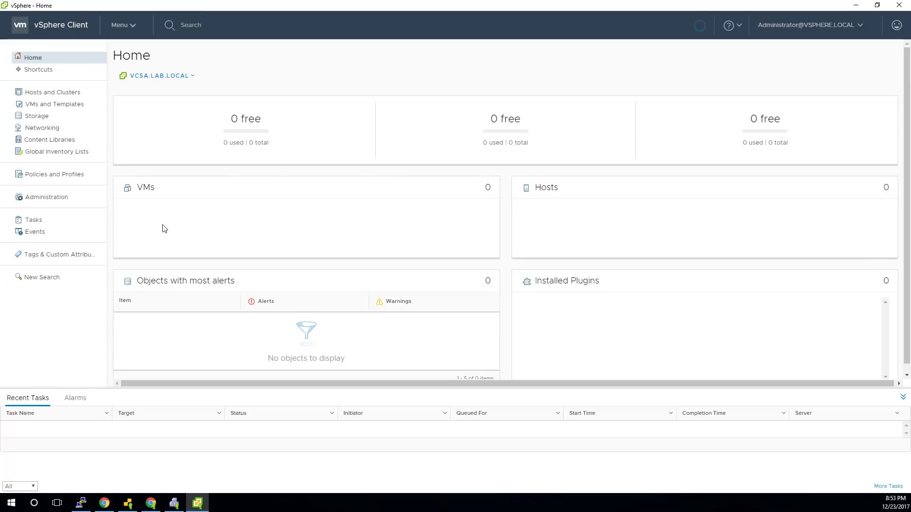
Open the Hosts and Clusters inventory and reset the host connection and host memory usage alarms on vcsa.lab.local to green.
{"action": "left_click", "coordinate": [55, 92]}
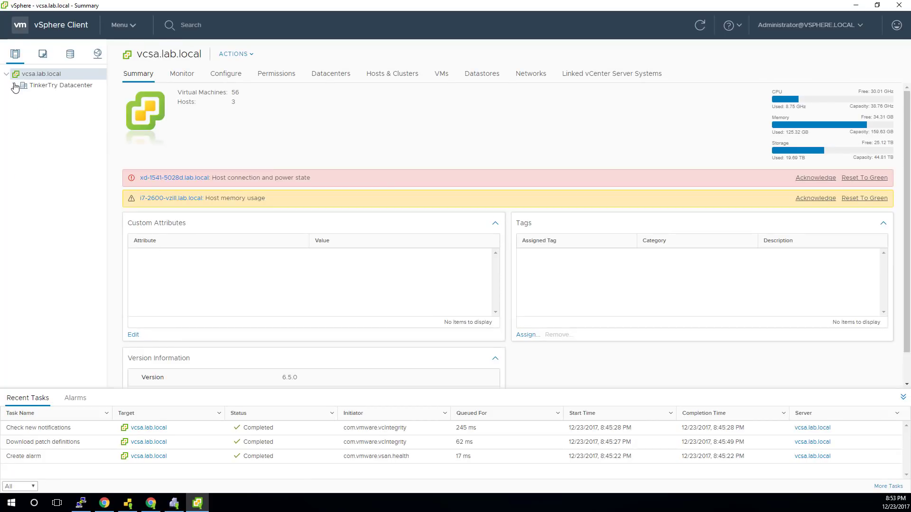
{"action": "left_click", "coordinate": [872, 179]}
{"action": "left_click", "coordinate": [869, 179]}
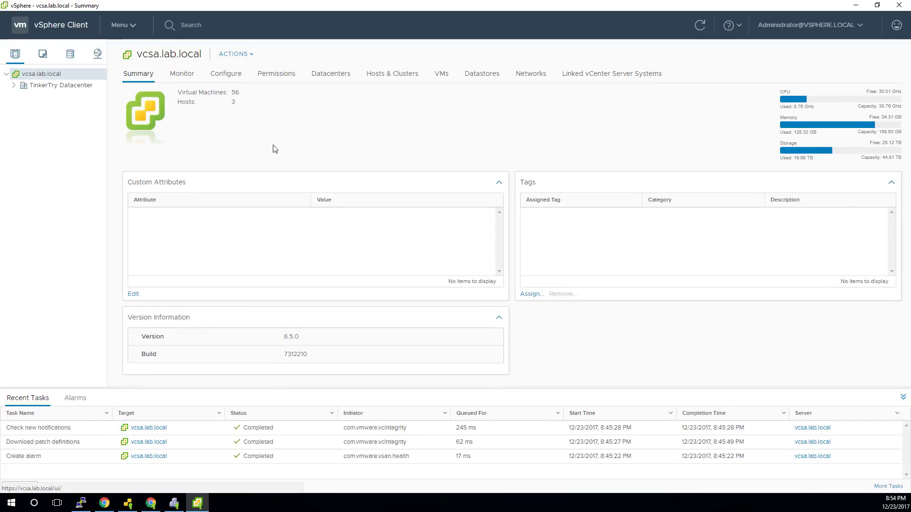
Expand TinkerTry Datacenter and TinkerTry Cluster, and review the summaries of hosts xd-1541-5028d, i7-2600-vzill and xd-1567-5028d.
{"action": "left_click", "coordinate": [14, 86]}
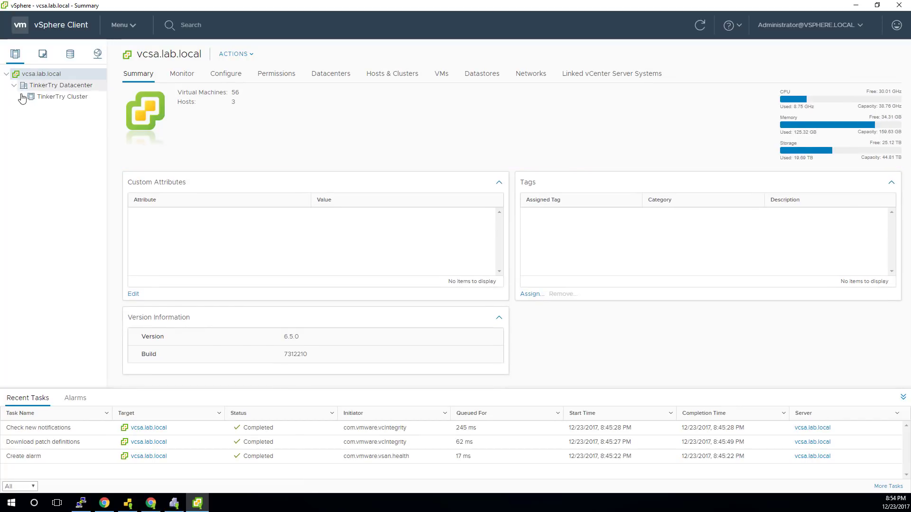
{"action": "left_click", "coordinate": [22, 97]}
{"action": "left_click", "coordinate": [60, 120]}
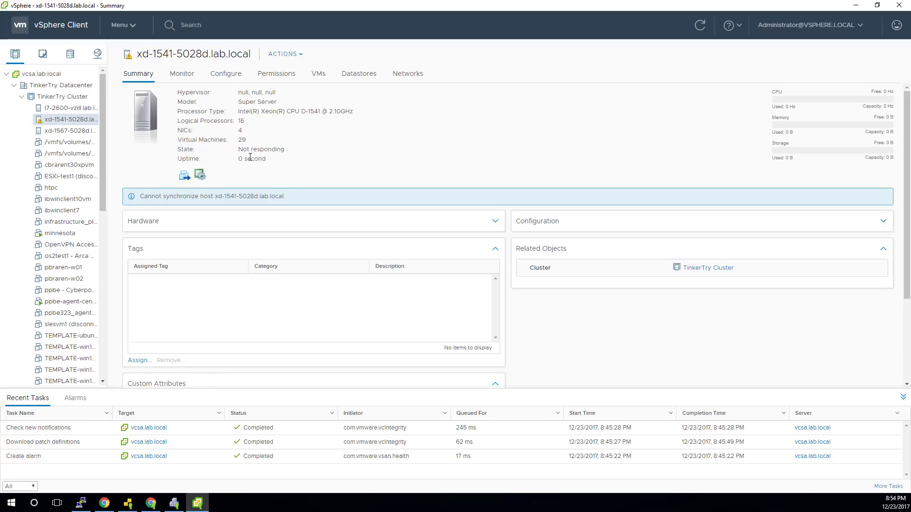
{"action": "left_click", "coordinate": [59, 109]}
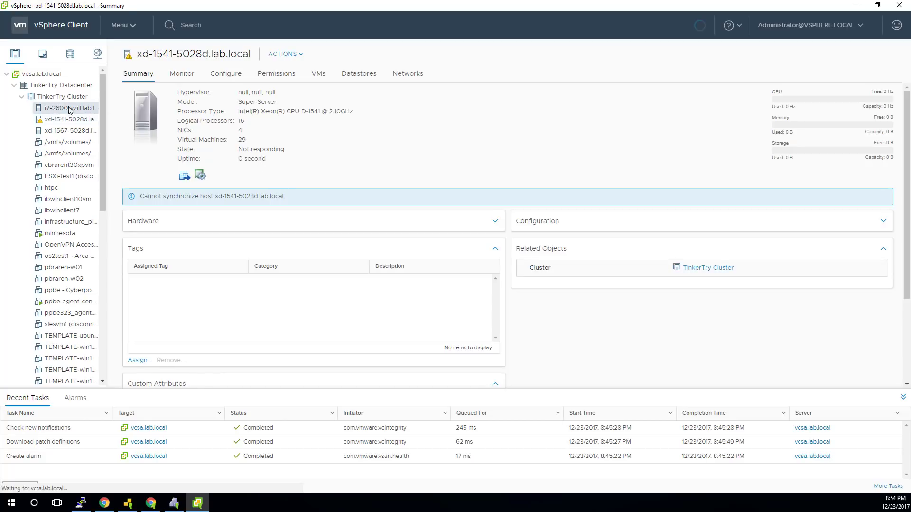
{"action": "left_click", "coordinate": [59, 133]}
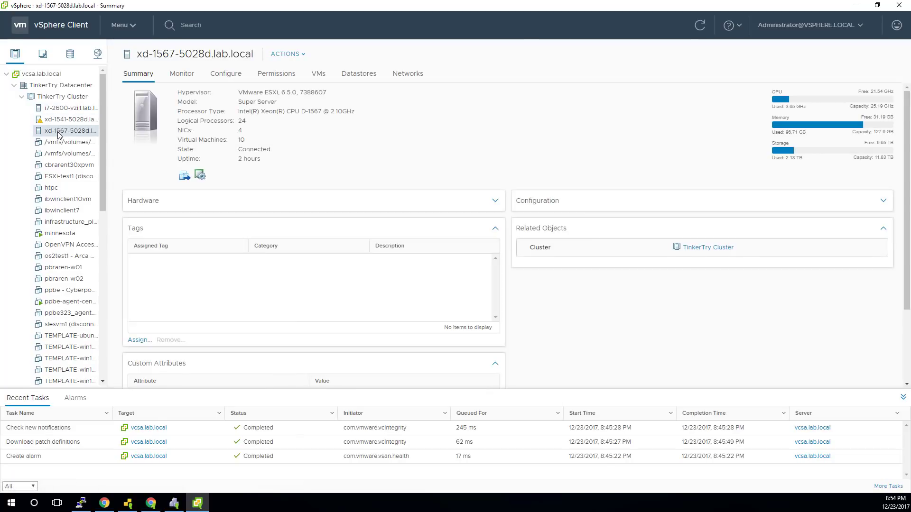
In the VMs and Templates inventory, expand TinkerTry Datacenter and its Test folder, and select the "vcsa - 6.5 Update 1" virtual machine.
{"action": "left_click", "coordinate": [46, 55]}
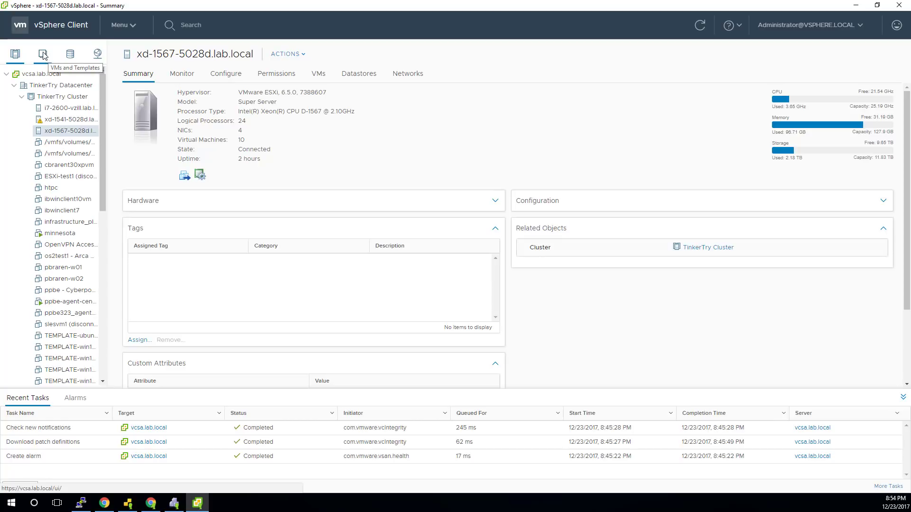
{"action": "left_click", "coordinate": [14, 85]}
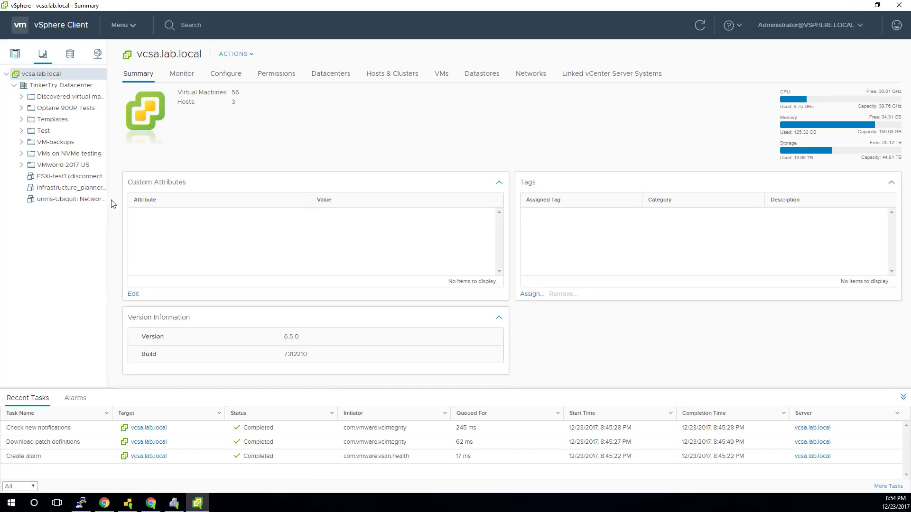
{"action": "left_click", "coordinate": [22, 131]}
{"action": "left_click", "coordinate": [95, 143]}
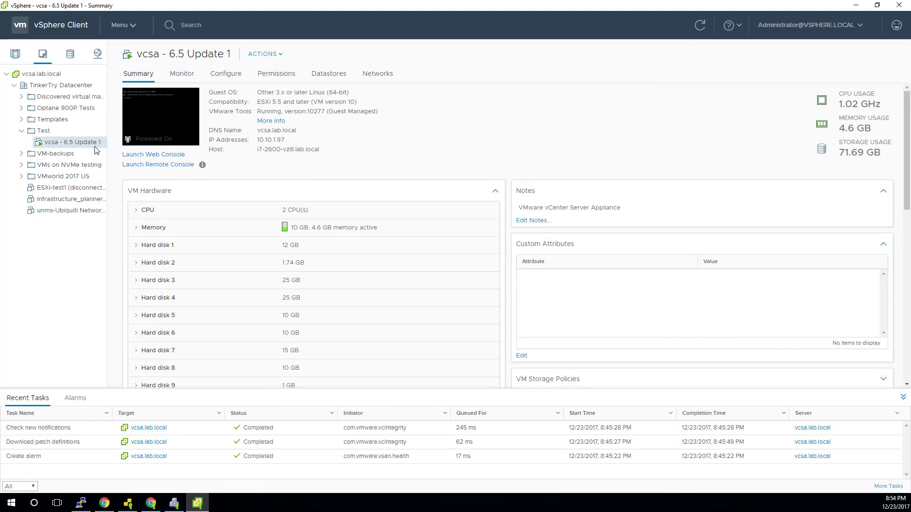
Manage the snapshots of the "vcsa - 6.5 Update 1" virtual machine and delete all of them, confirming the consolidation.
{"action": "right_click", "coordinate": [96, 145]}
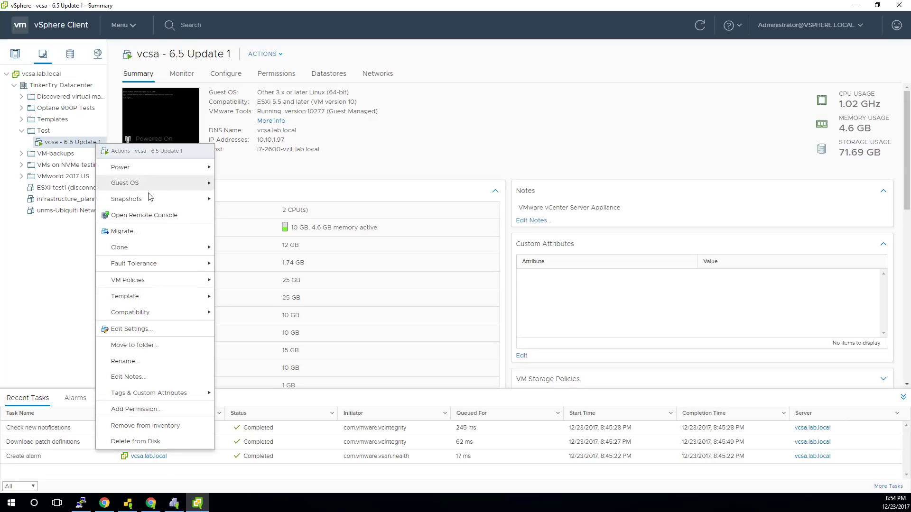
{"action": "mouse_move", "coordinate": [156, 201]}
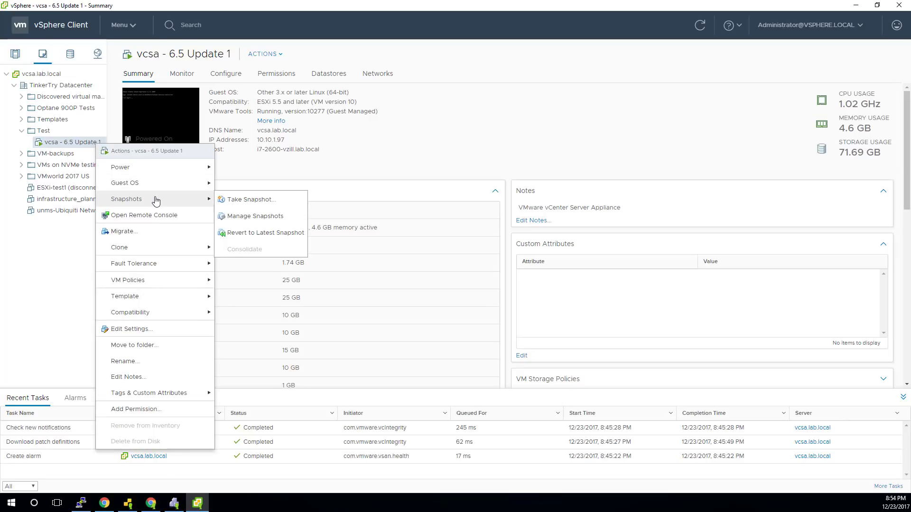
{"action": "left_click", "coordinate": [276, 217]}
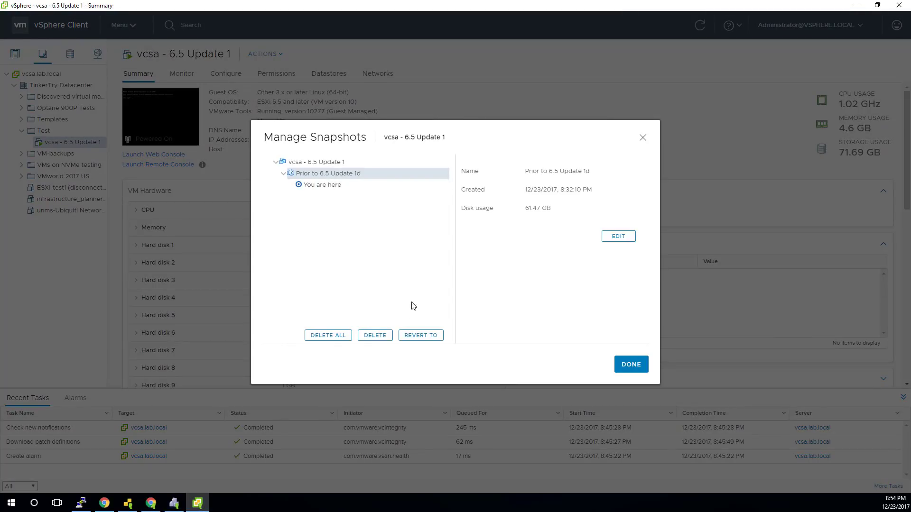
{"action": "left_click", "coordinate": [333, 336]}
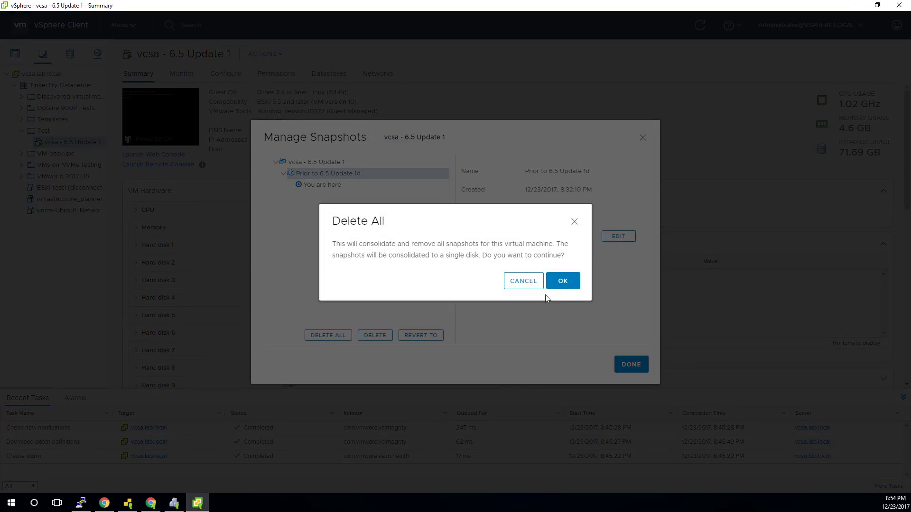
{"action": "left_click", "coordinate": [564, 283]}
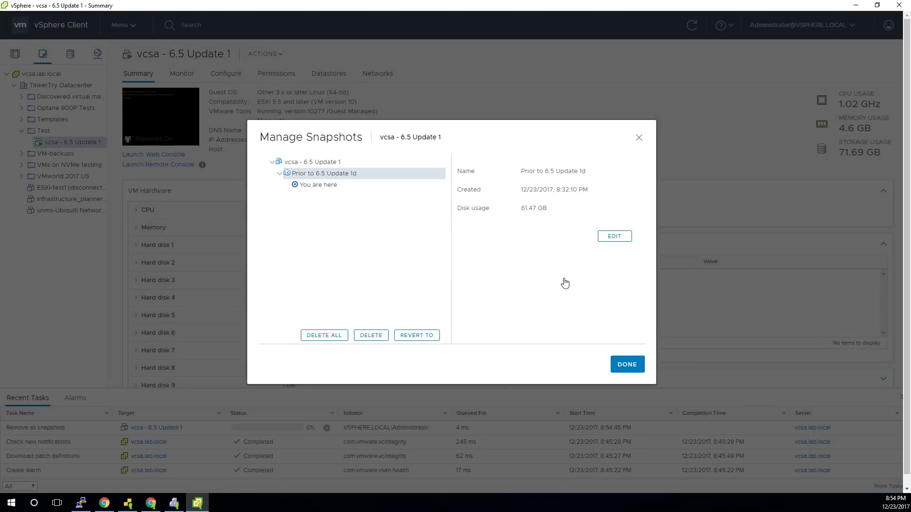